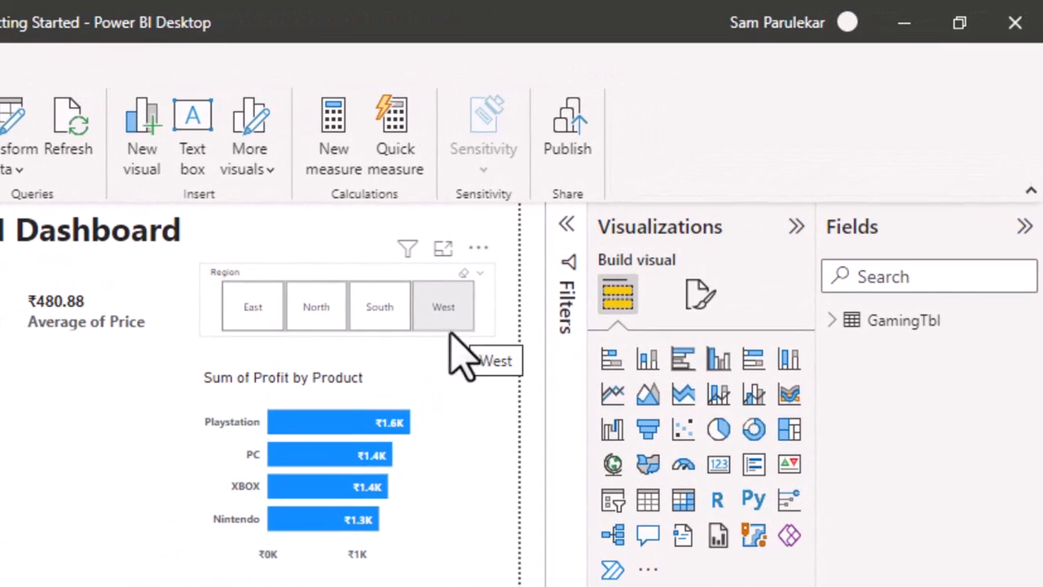
Step: Filter the dashboard with the Region slicer by one region at a time, including North and South
left_click(265, 309)
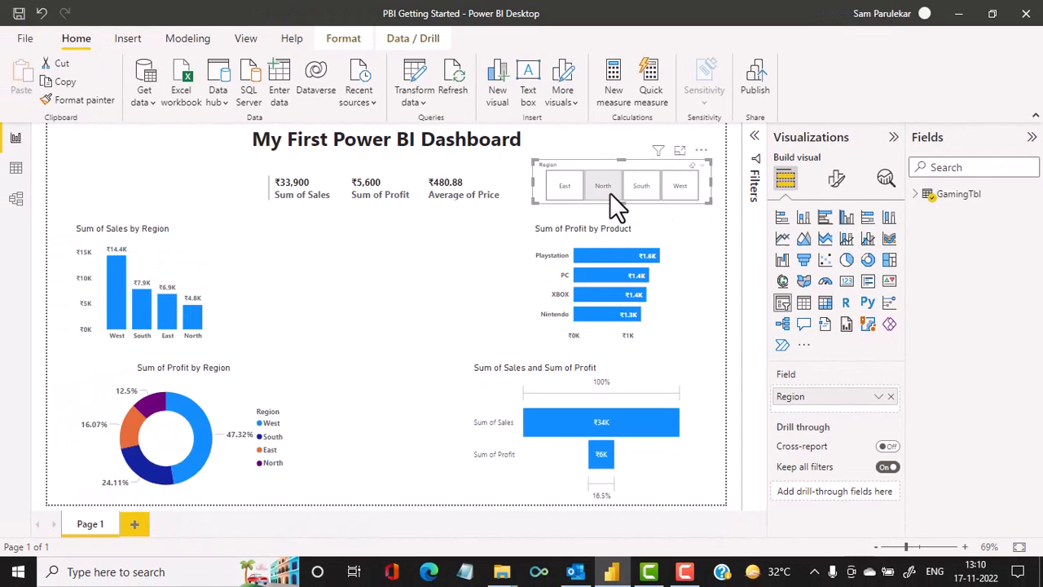
left_click(610, 193)
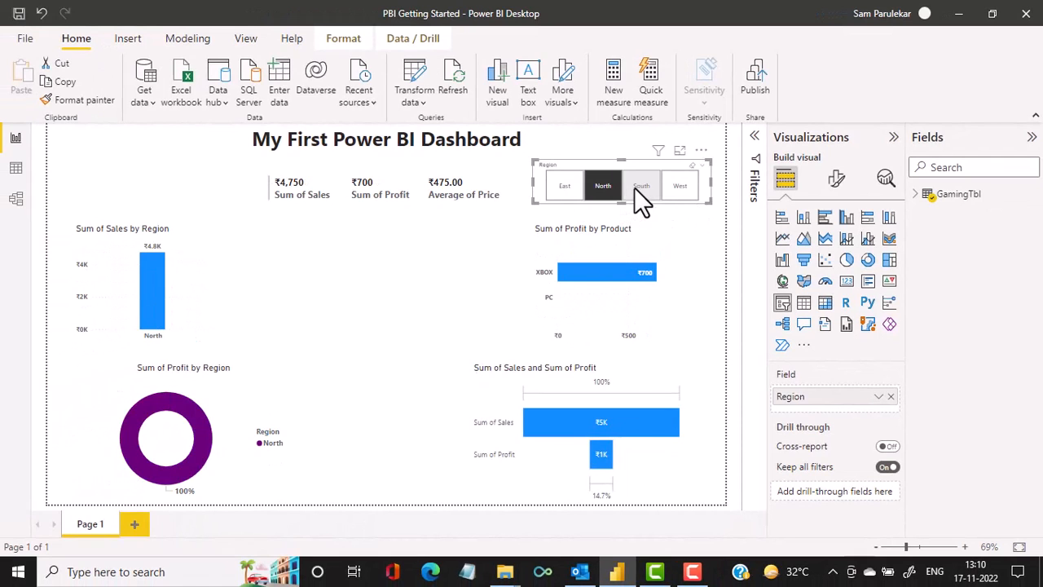
left_click(636, 189)
Step: Filter the dashboard by East, North and South together in the Region slicer and clear the selection
left_click(549, 189)
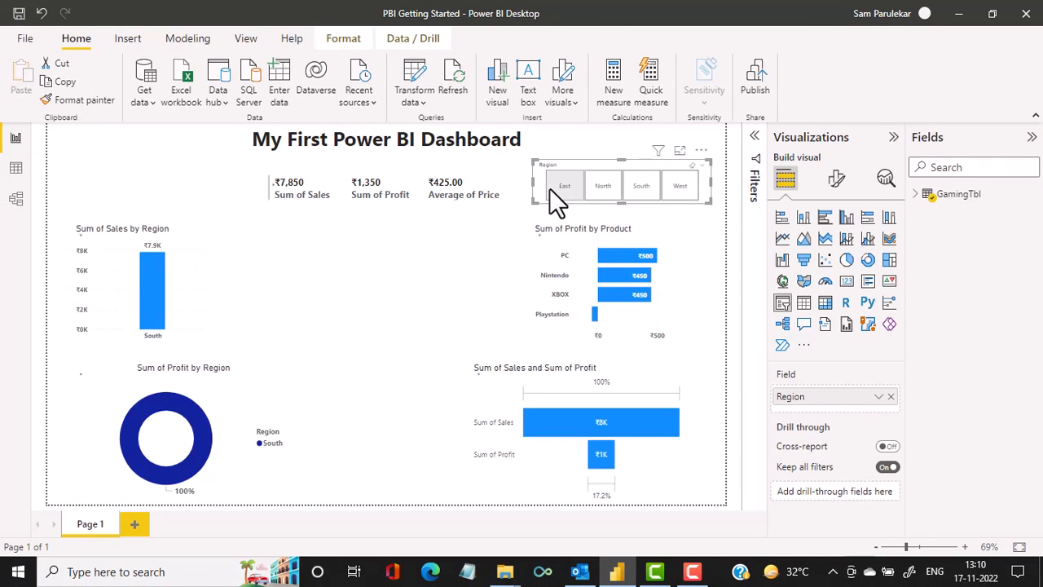
left_click(602, 189, "ctrl")
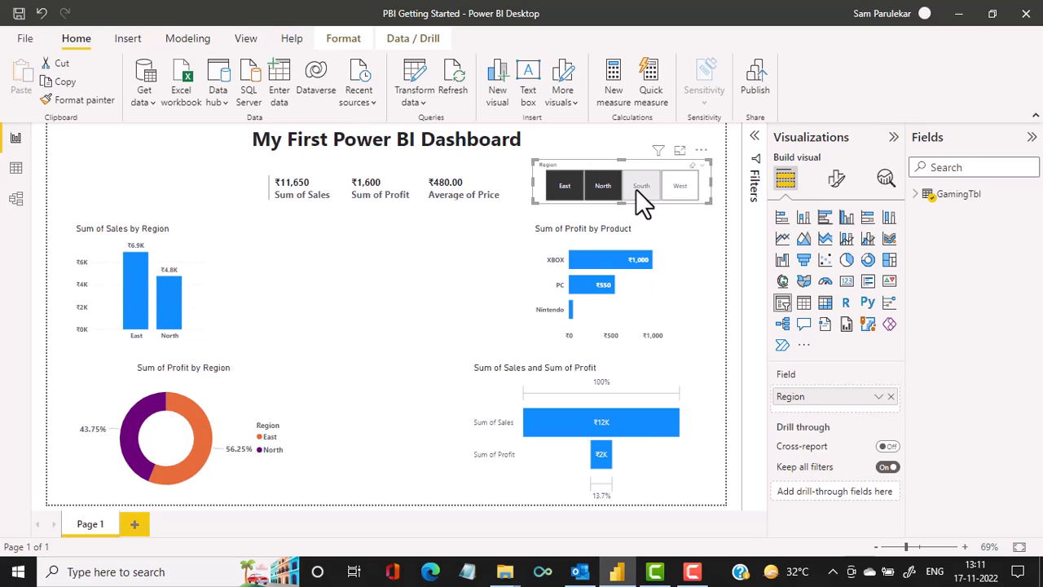
left_click(636, 189, "ctrl")
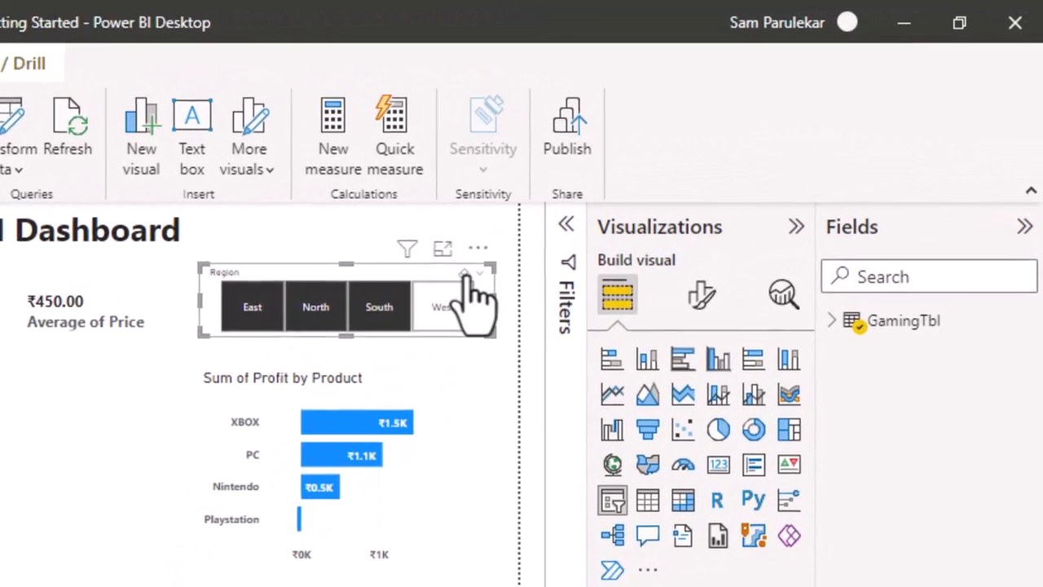
left_click(452, 282)
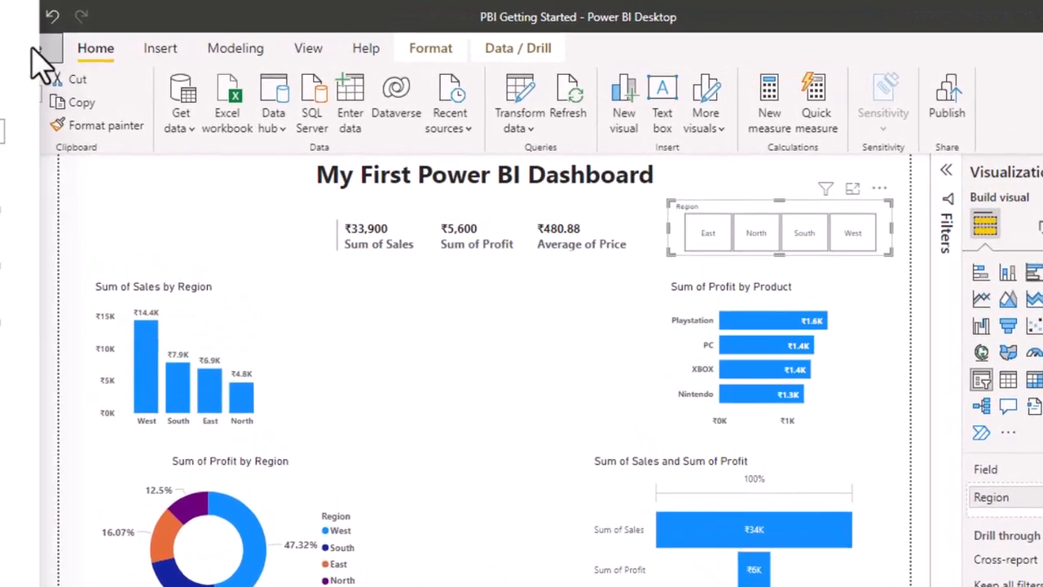
Step: Create a new blank report and dismiss its welcome screen
left_click(26, 40)
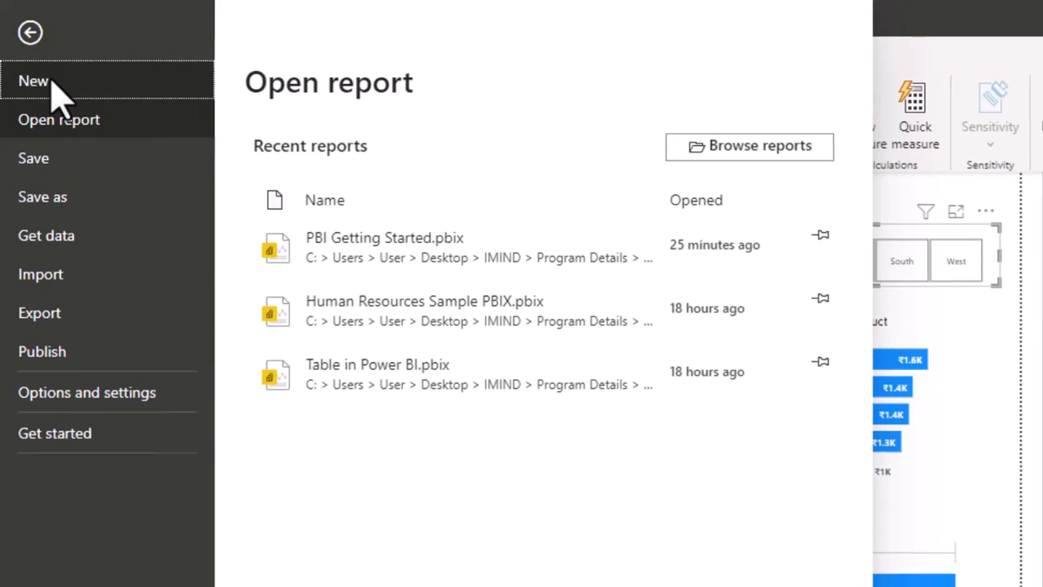
left_click(34, 81)
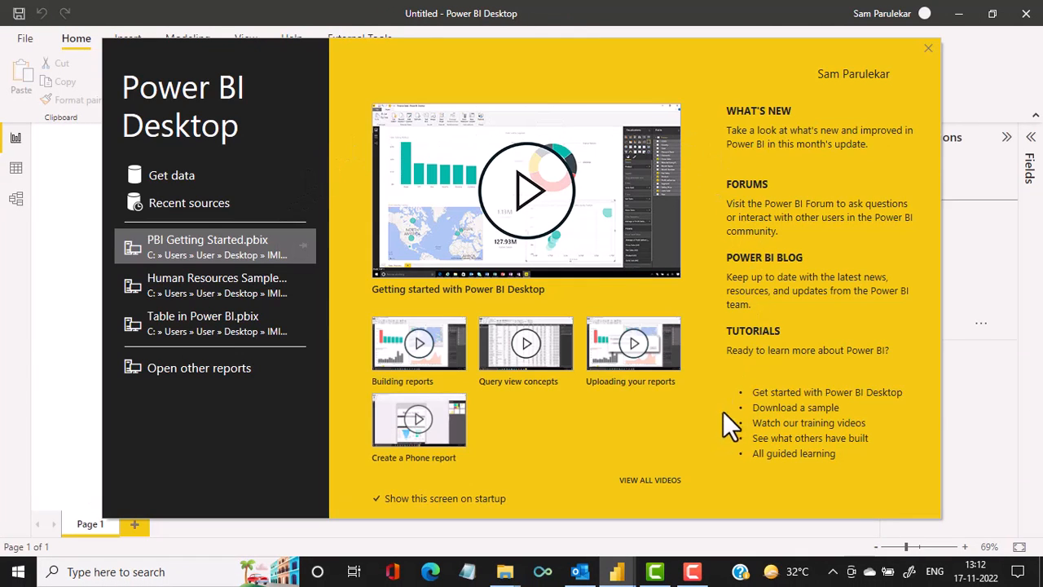
left_click(927, 50)
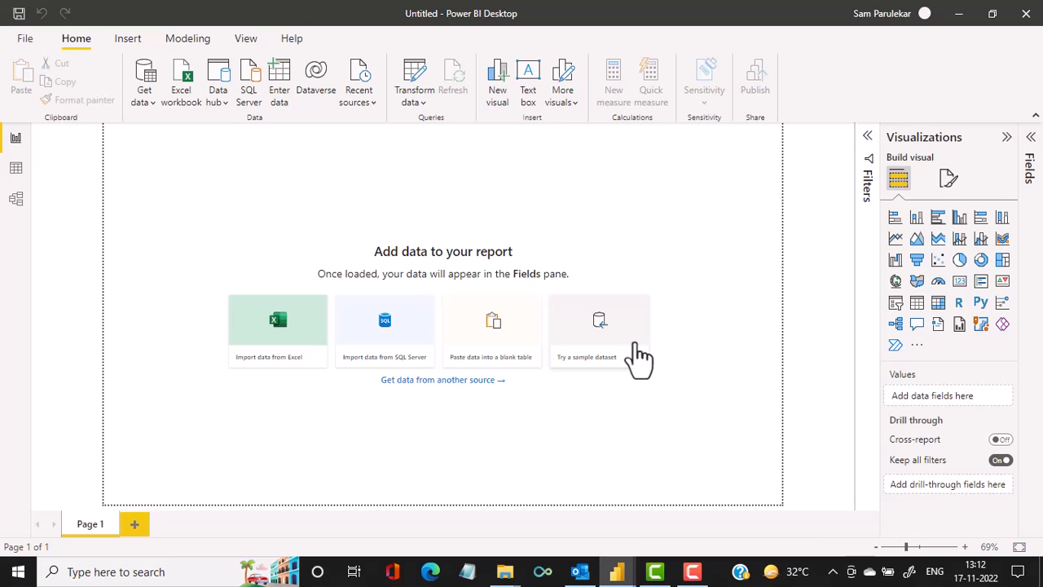
Step: Compare the finished PBI Getting Started dashboard with the blank report, ending on the blank report
mouse_move(614, 568)
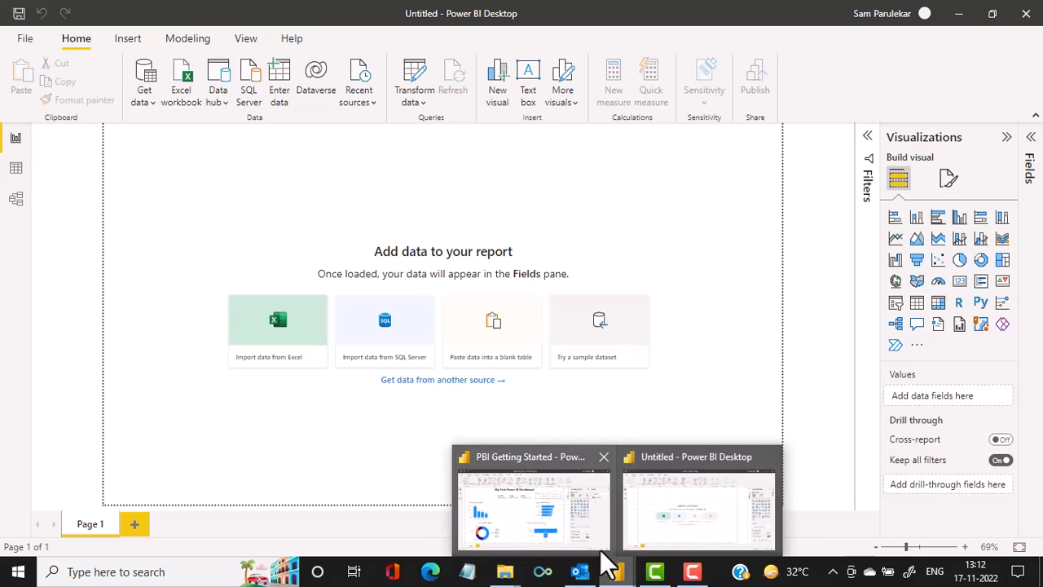
left_click(550, 521)
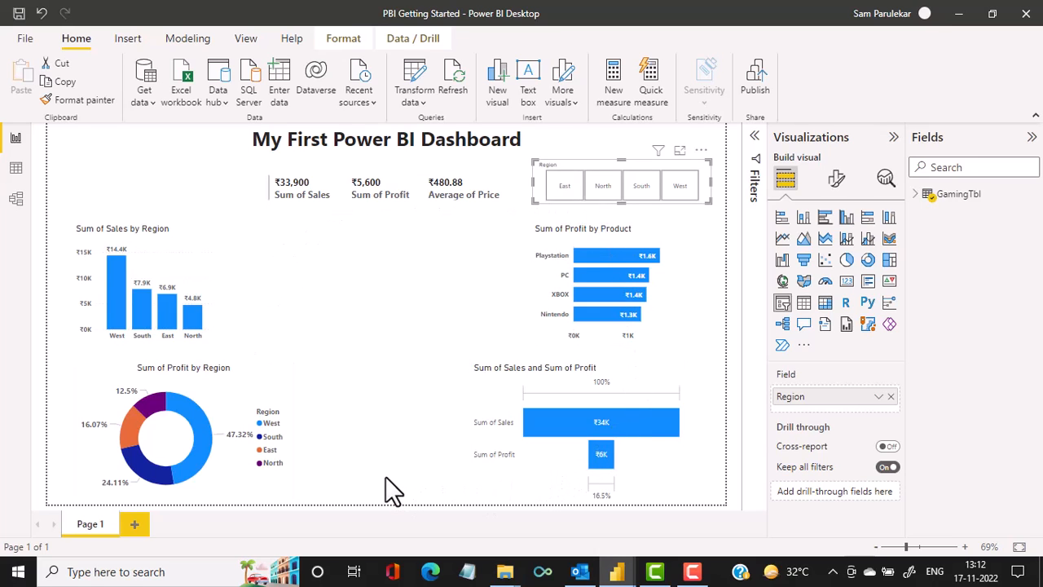
mouse_move(617, 571)
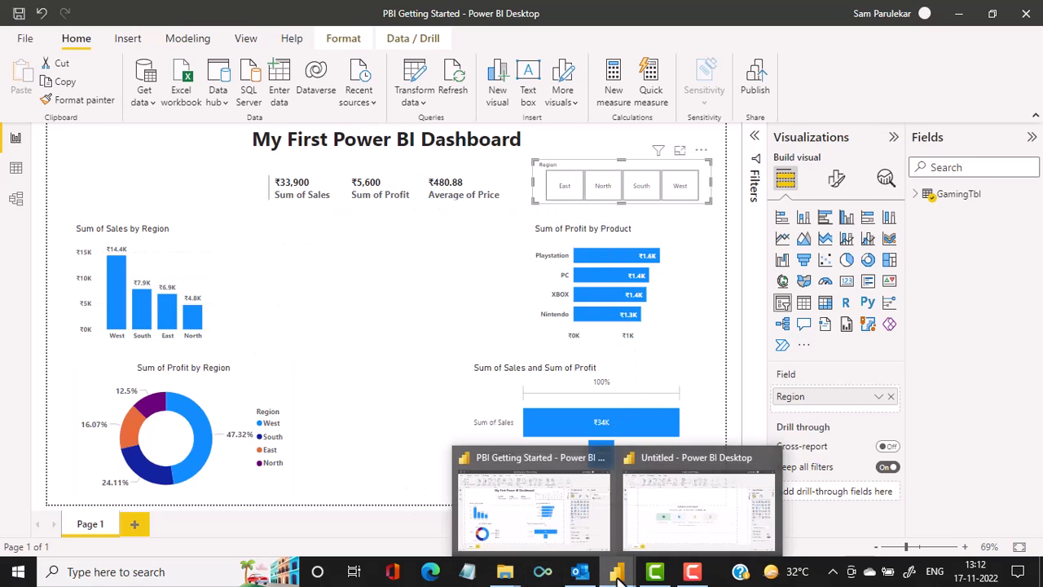
left_click(678, 530)
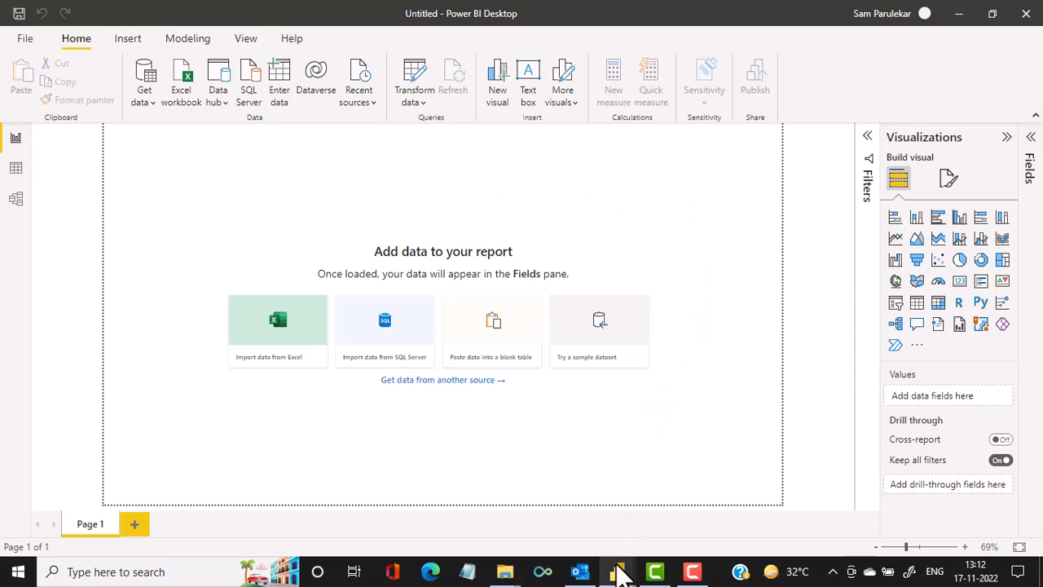
mouse_move(617, 571)
left_click(589, 532)
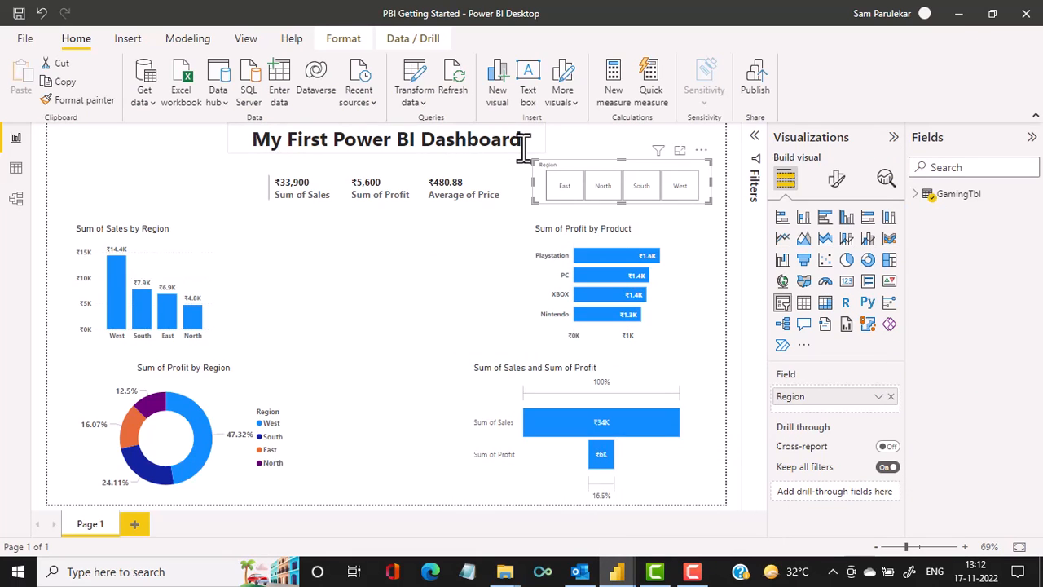
mouse_move(617, 570)
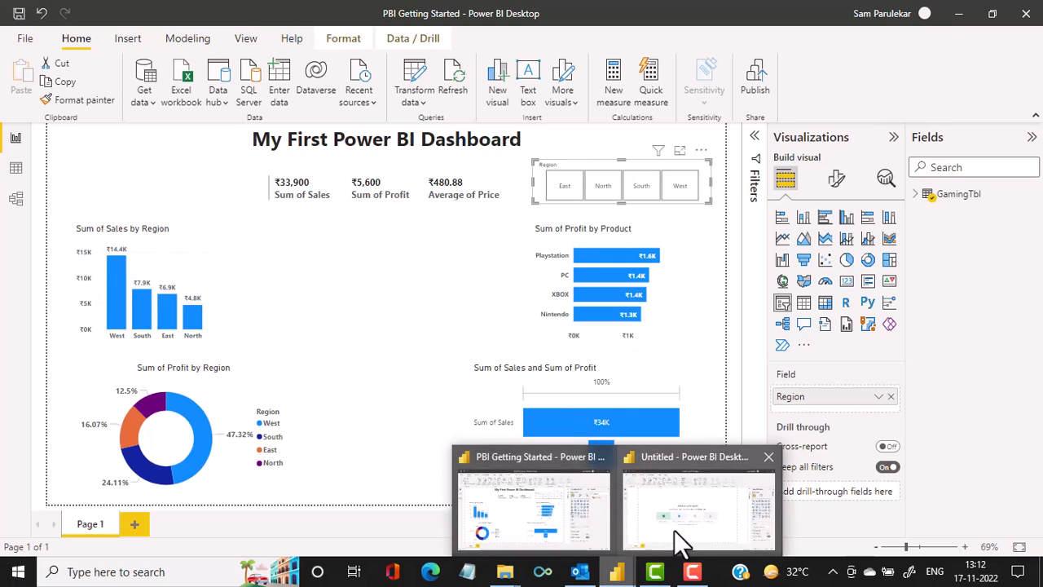
left_click(677, 525)
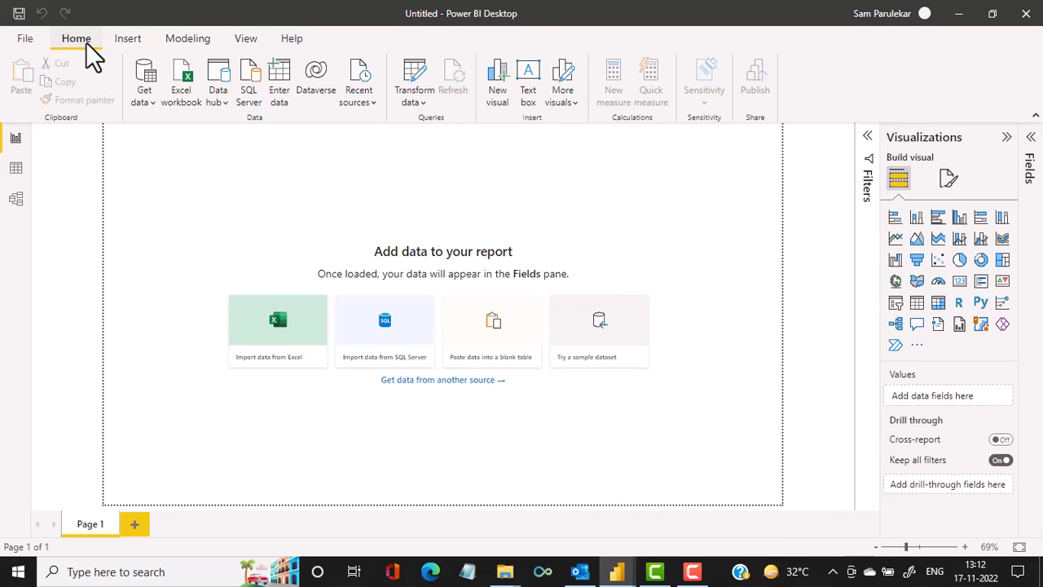
Step: Insert a text box on the blank page with the title "My First Power BI Dashboard"
left_click(527, 91)
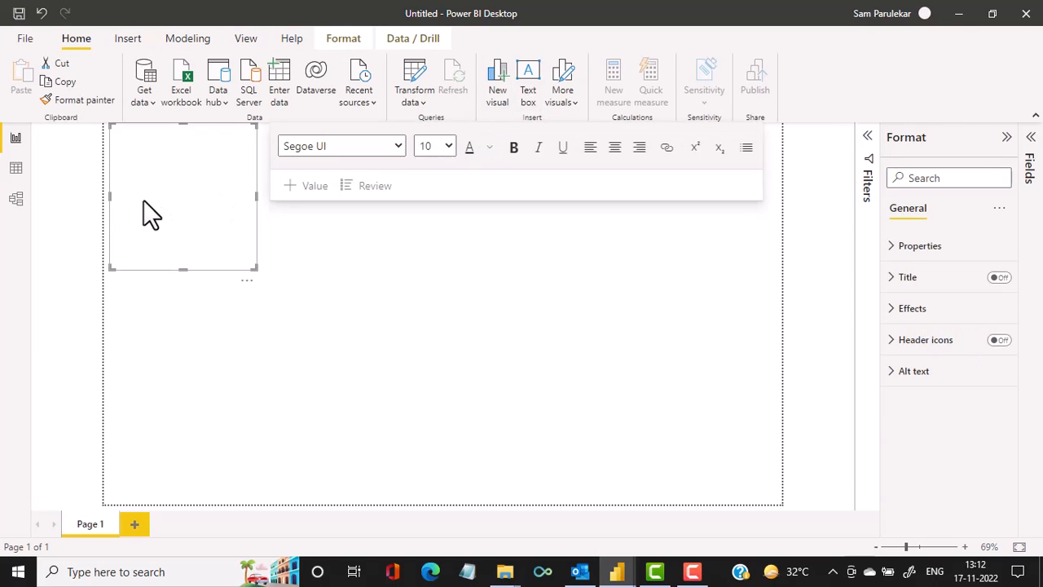
type("M")
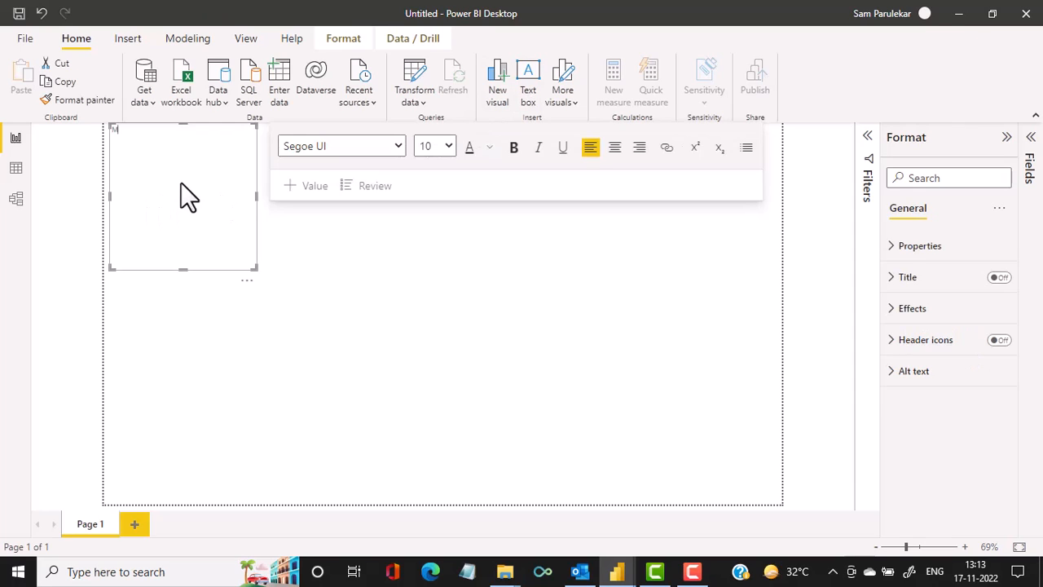
type("y First Power BI Dashboard")
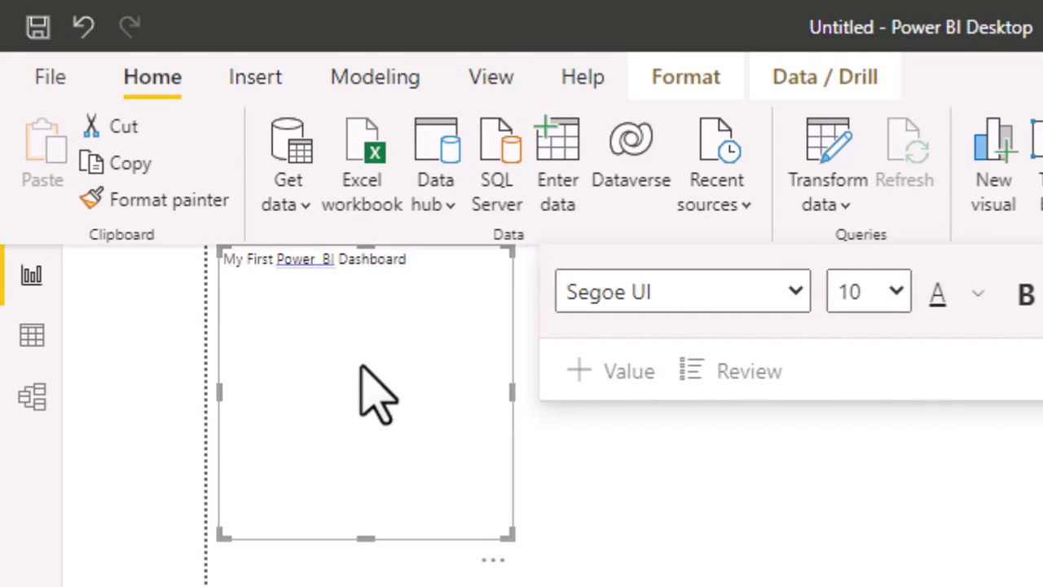
Step: Format the whole dashboard title as 24 pt bold text, centered within its text box
key("ctrl+a")
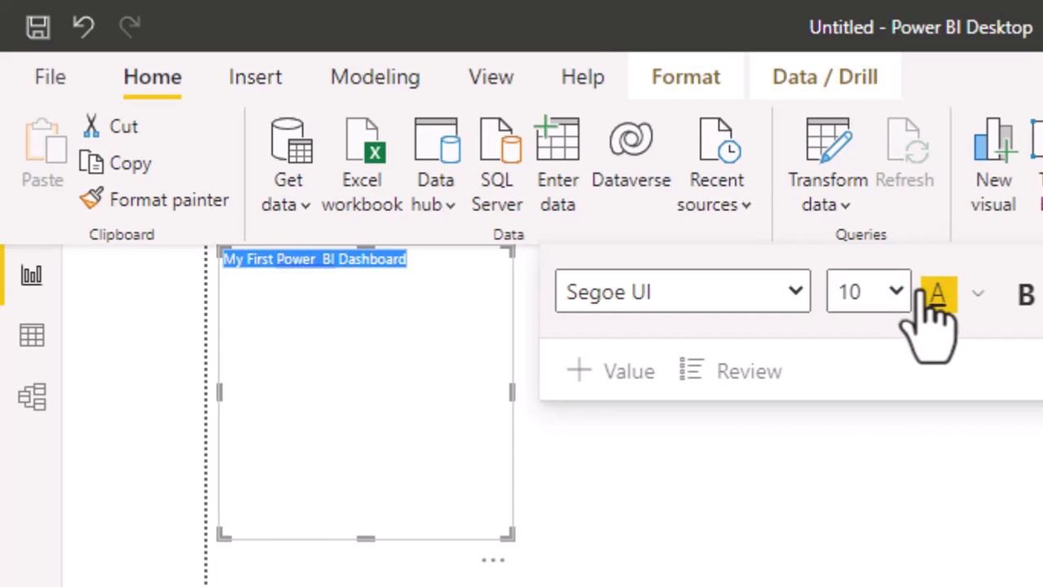
left_click(902, 299)
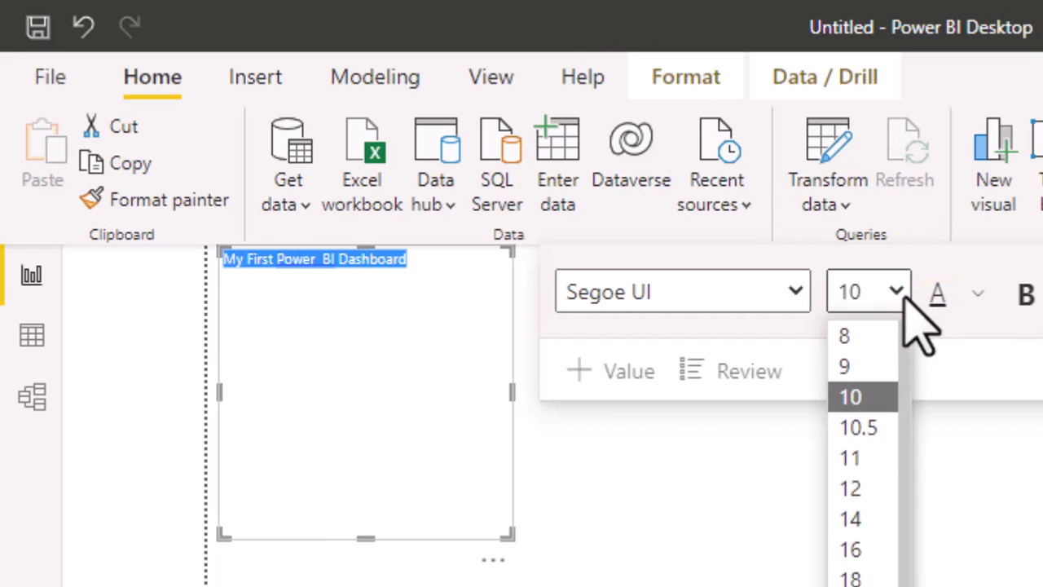
left_click(879, 586)
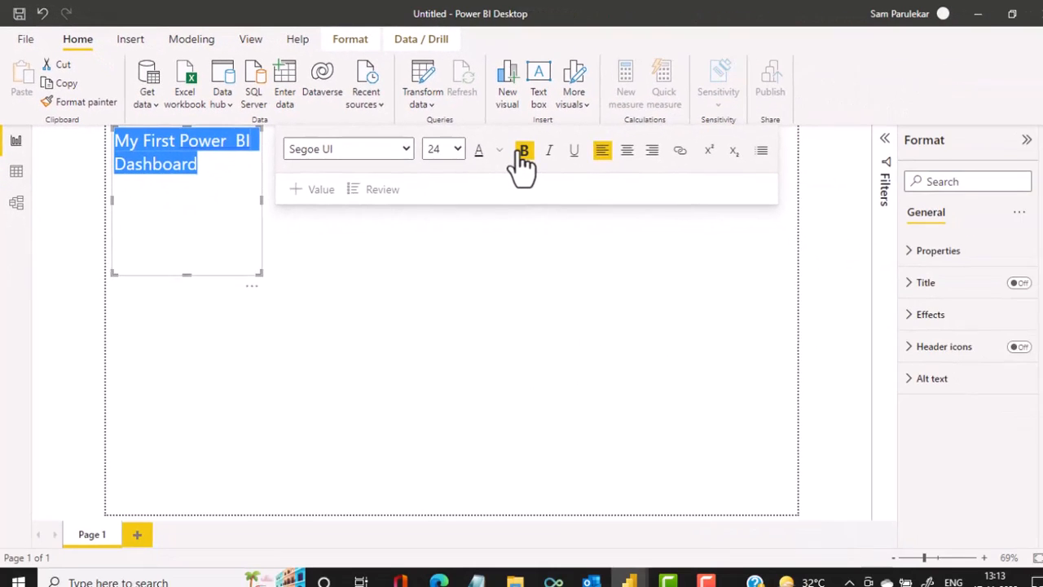
left_click(514, 149)
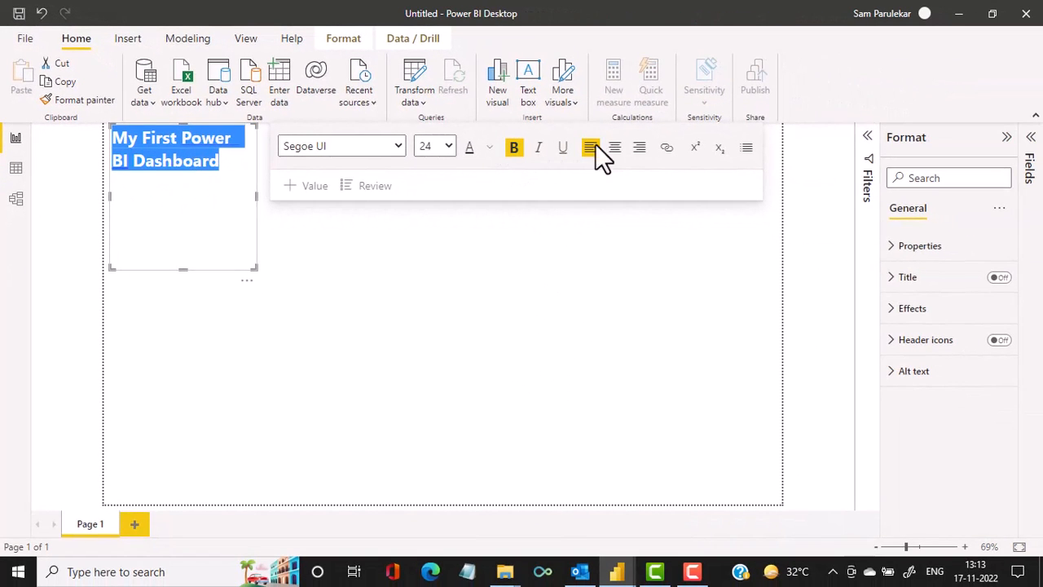
left_click(617, 155)
left_click(573, 297)
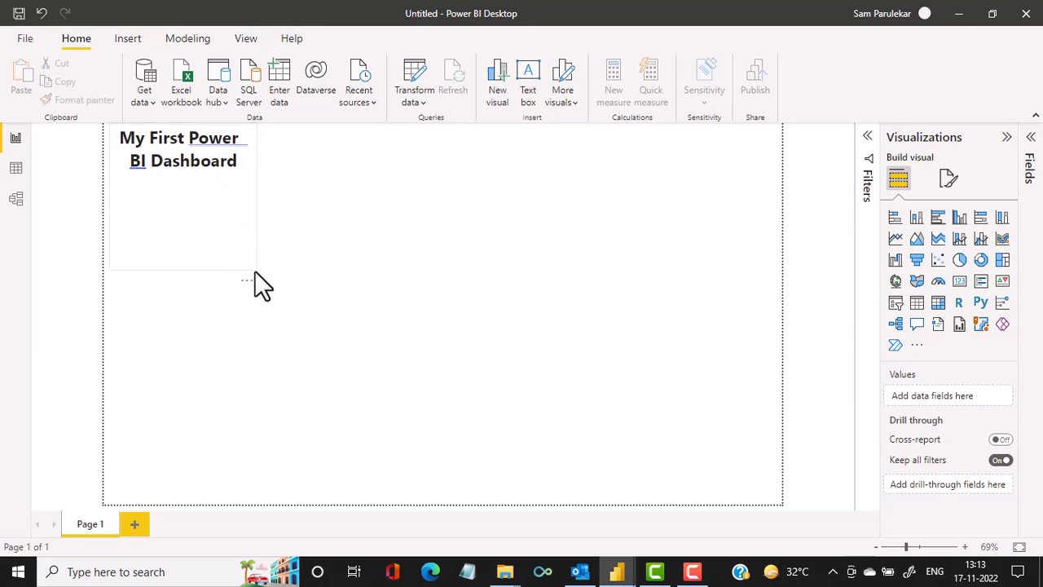
Step: Widen the title text box so the heading fits on one line, and reduce its height to match
left_click(215, 262)
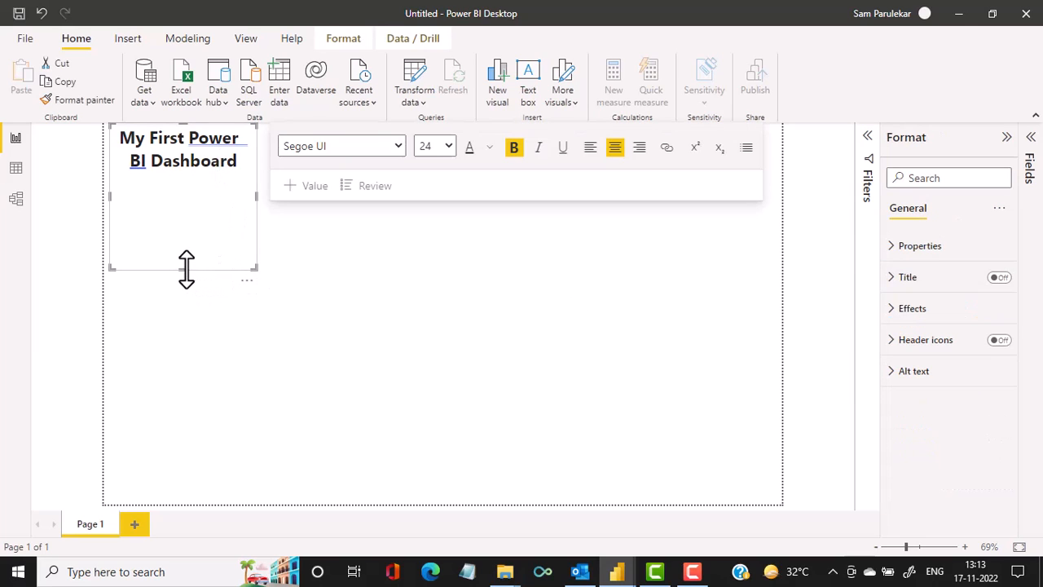
left_click_drag(187, 271, 201, 181)
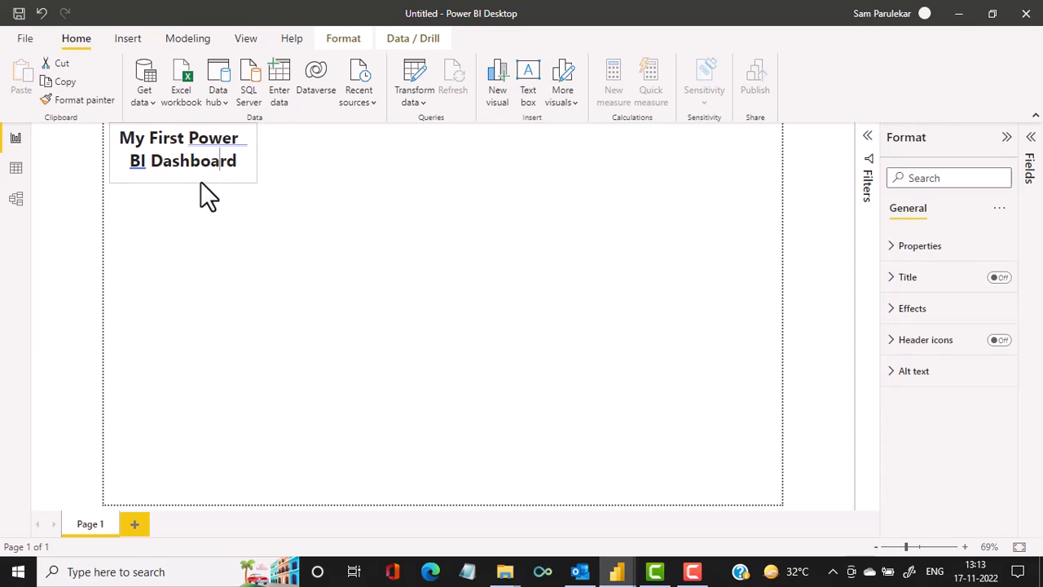
left_click_drag(263, 147, 396, 161)
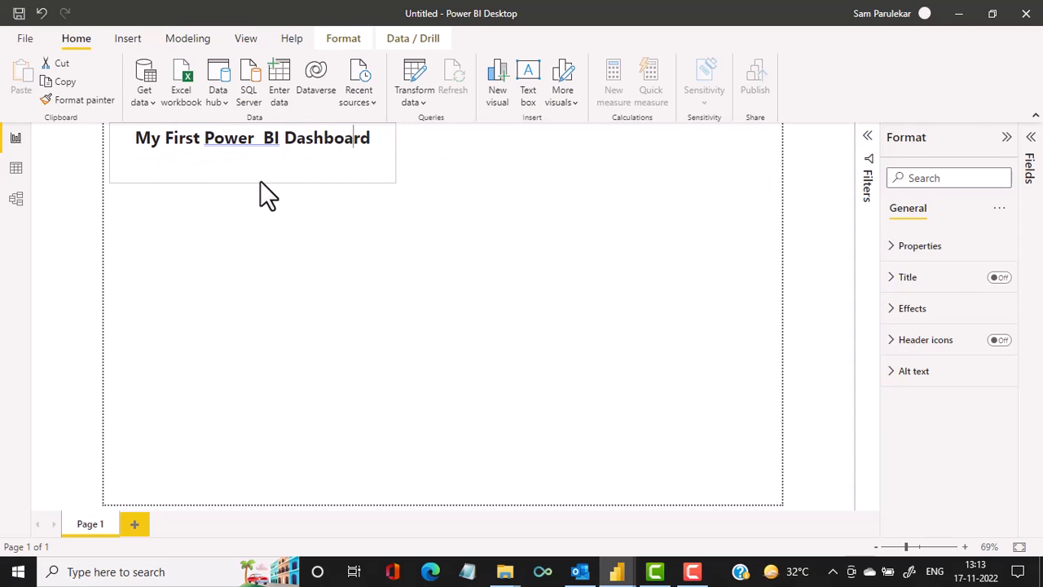
left_click_drag(251, 182, 259, 153)
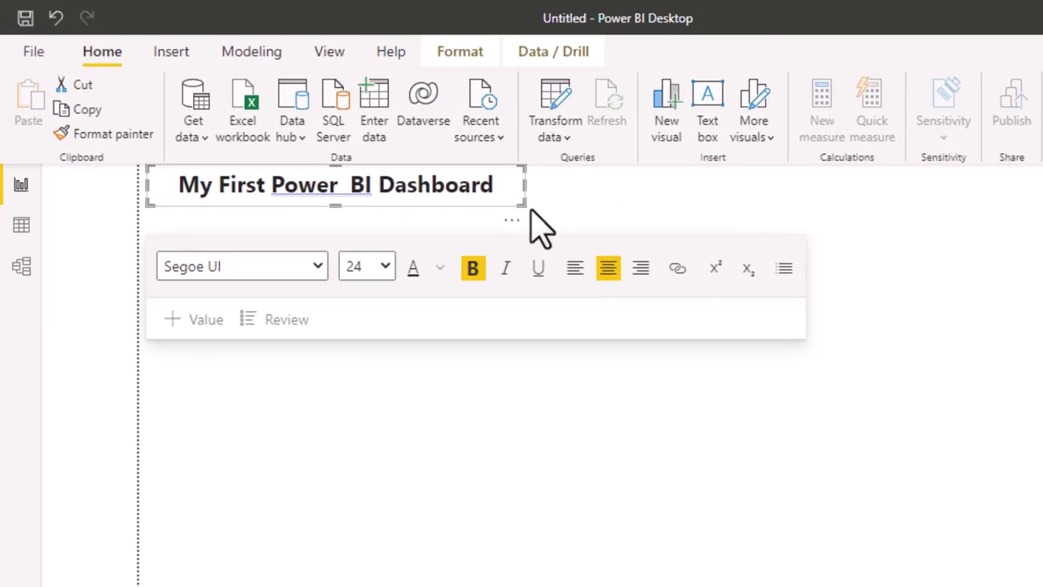
Step: Align the title text box to the page's center and remove the extra space between "Power" and "BI"
left_click(476, 70)
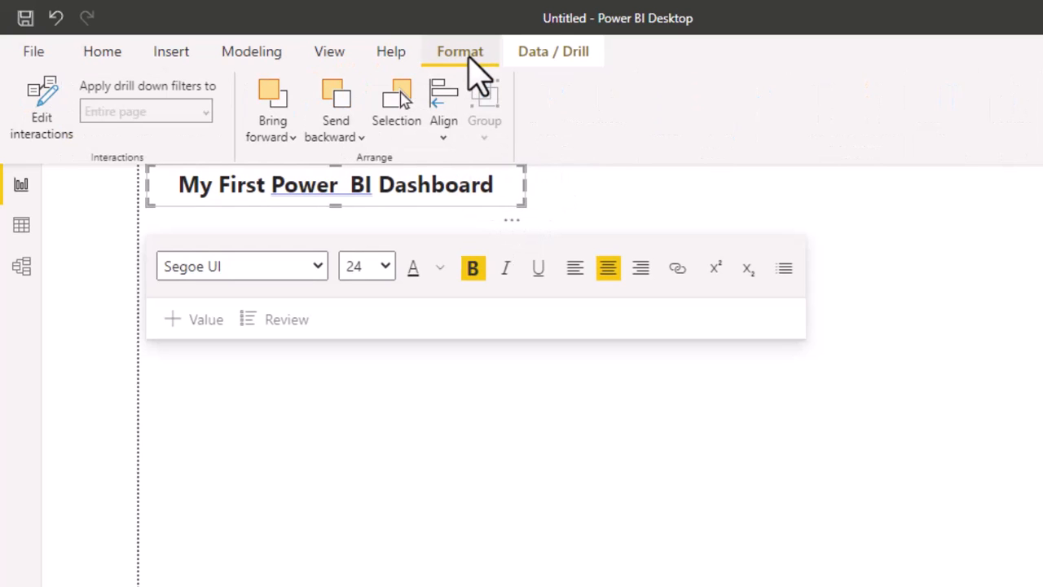
left_click(444, 134)
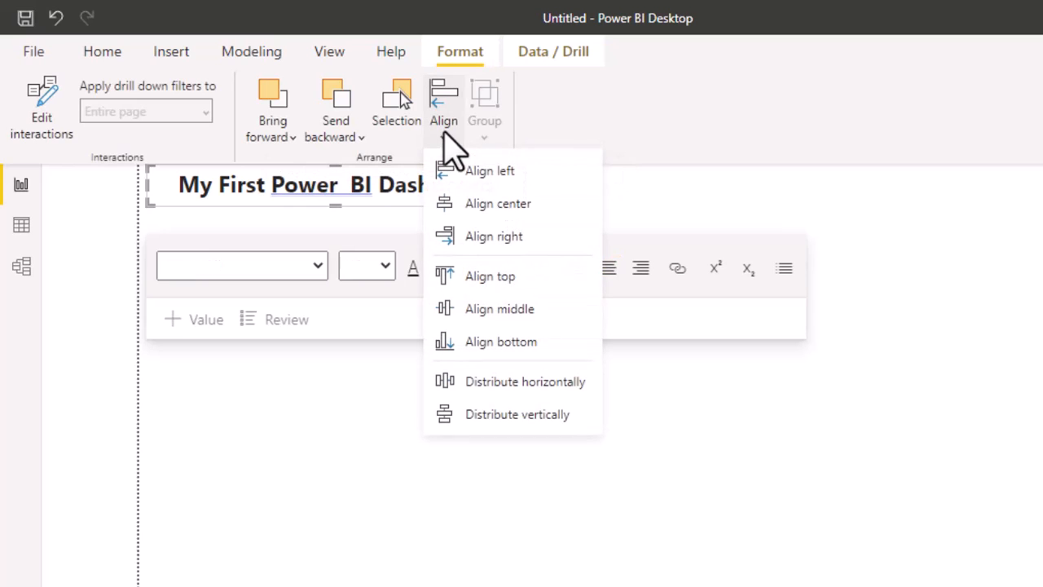
left_click(479, 203)
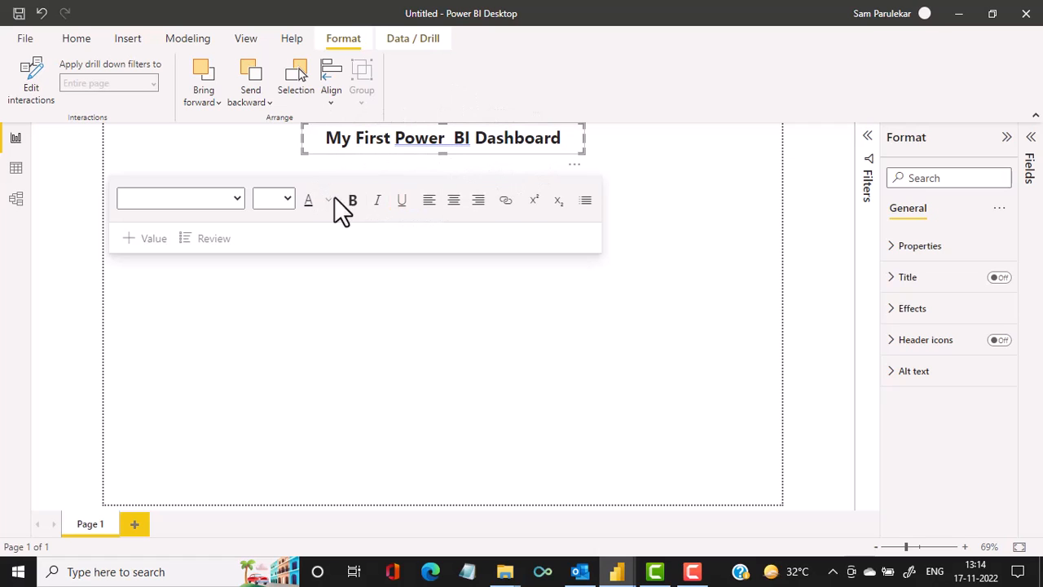
left_click(399, 361)
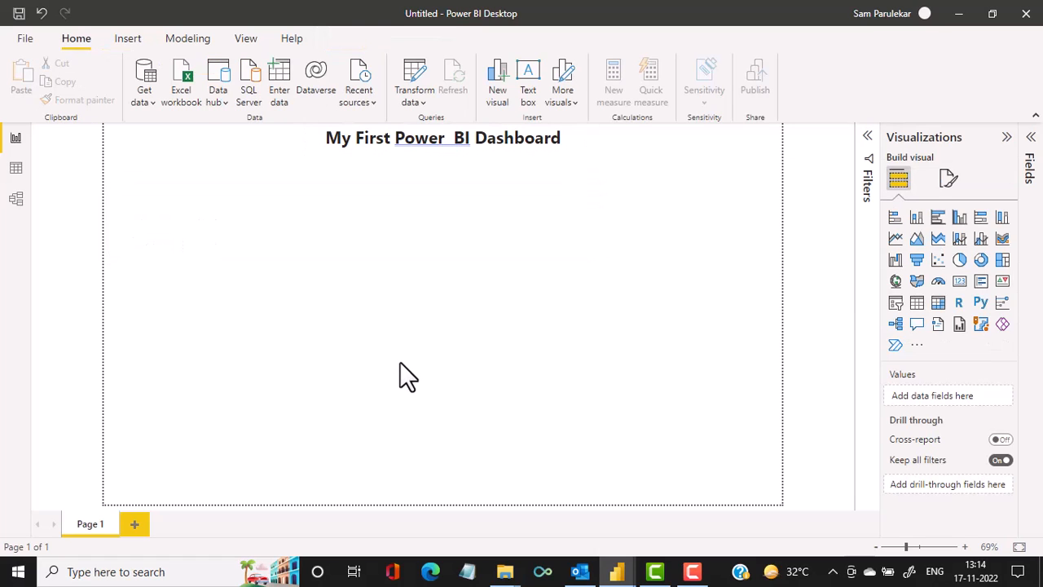
left_click(462, 139)
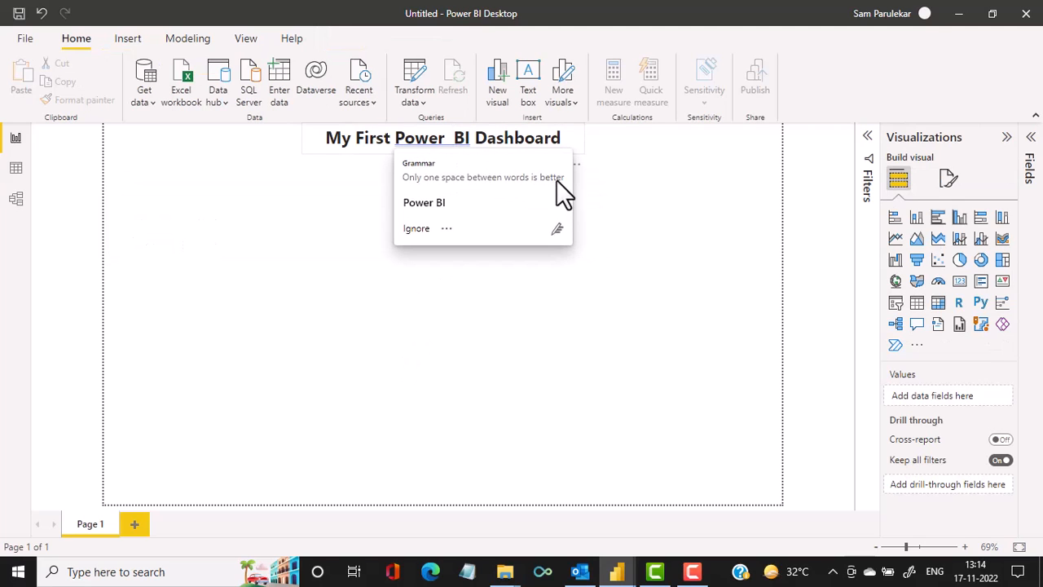
key("BackSpace")
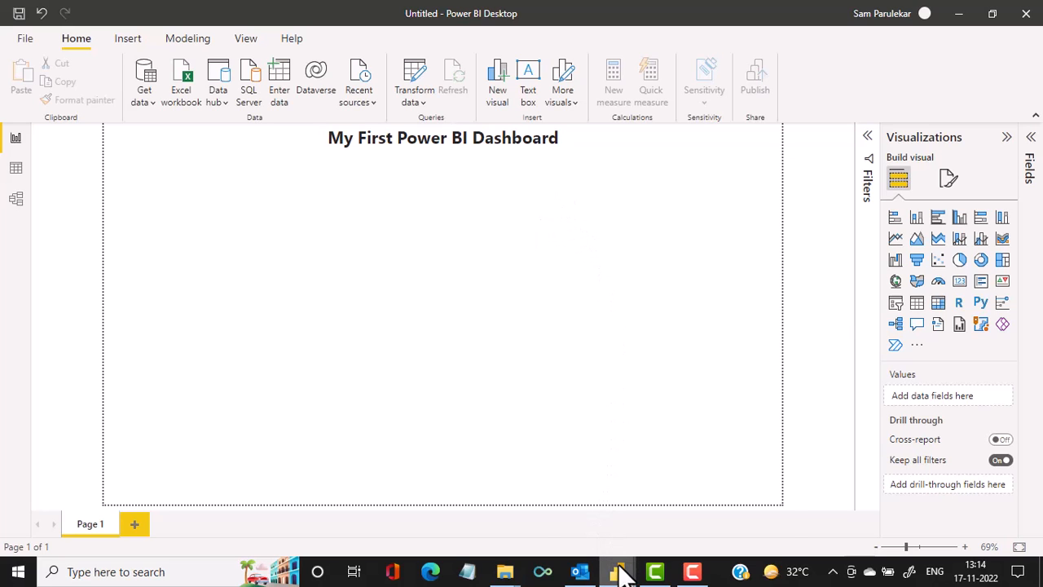
Step: Review the visuals on the finished PBI Getting Started dashboard and return to the Untitled report
mouse_move(620, 571)
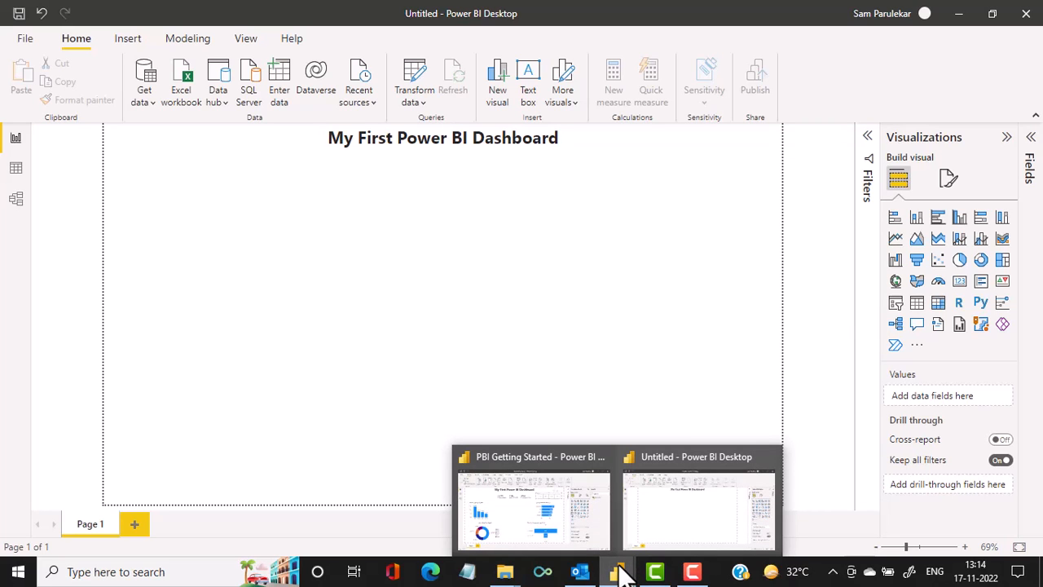
left_click(536, 512)
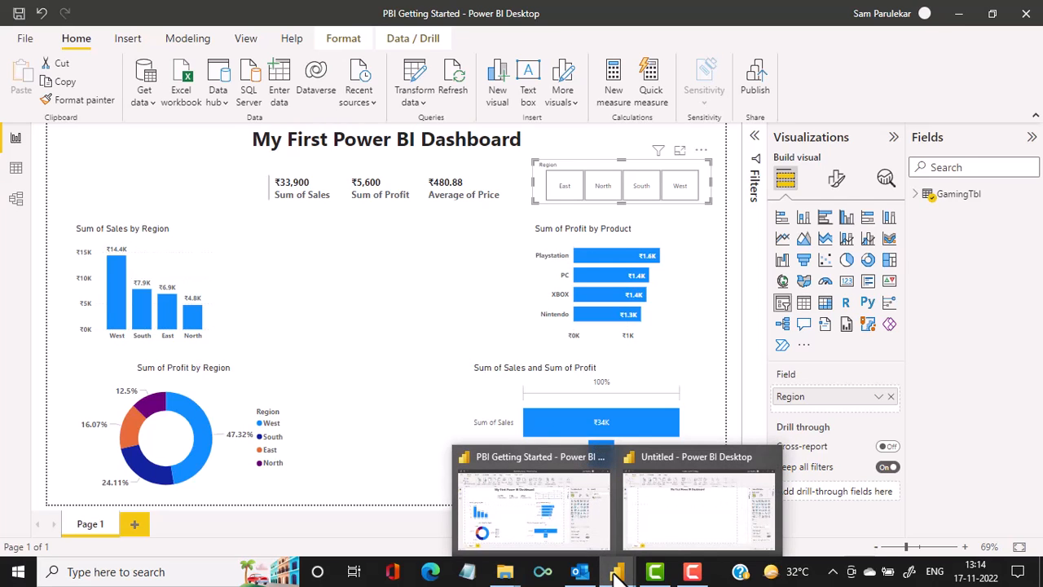
left_click(662, 527)
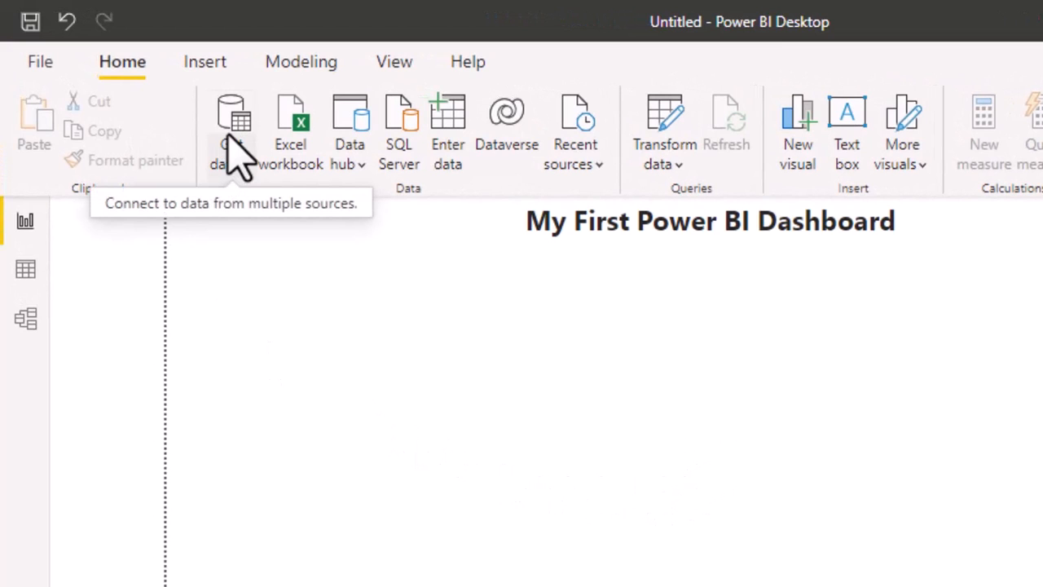
Step: Connect the report to the Excel workbook Business Data.xlsx in the Desktop's Power BI folder
left_click(299, 121)
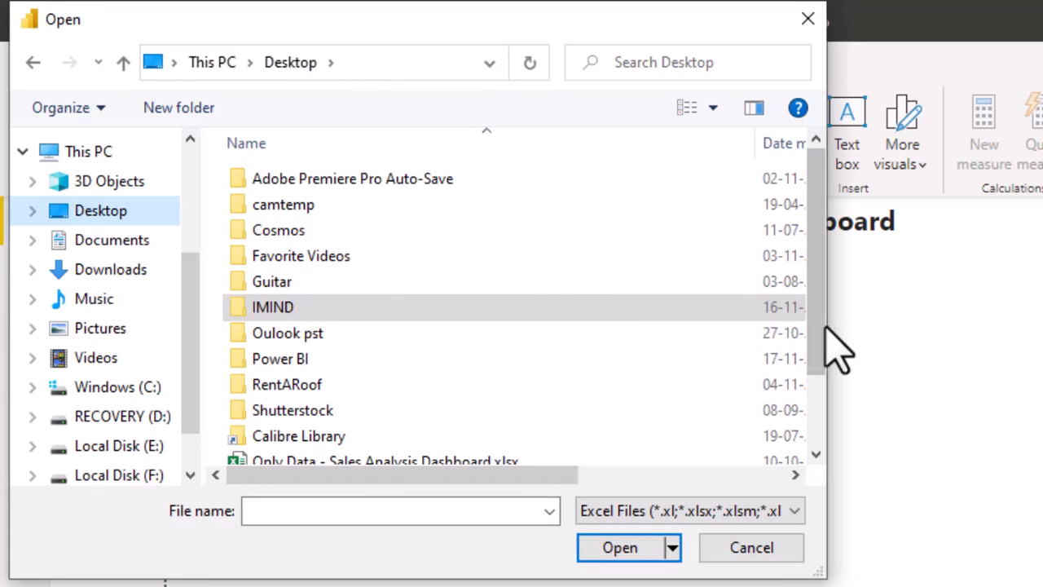
left_click_drag(817, 333, 803, 421)
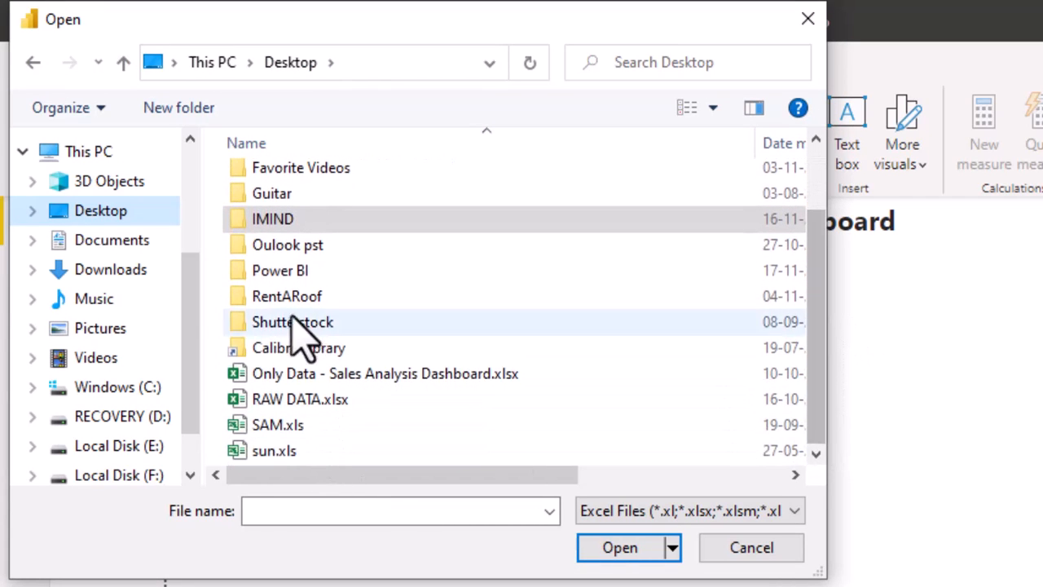
left_click(303, 276)
double_click(300, 277)
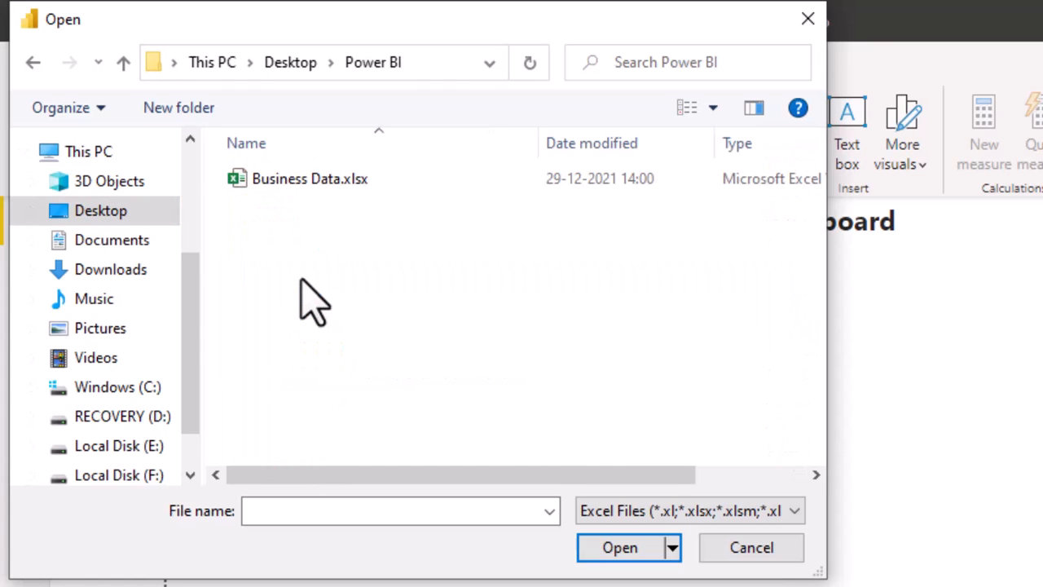
left_click(300, 186)
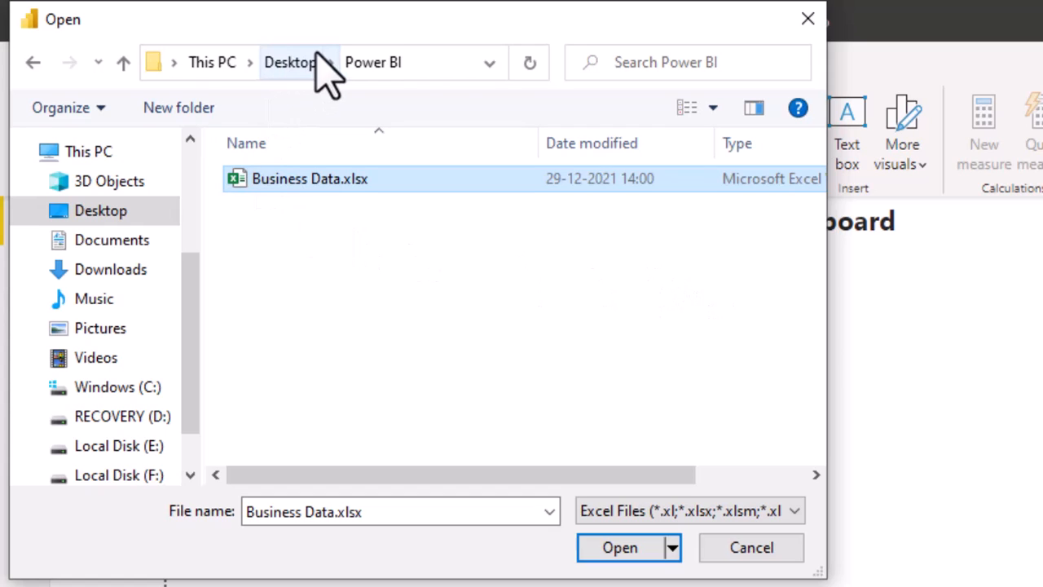
left_click(621, 550)
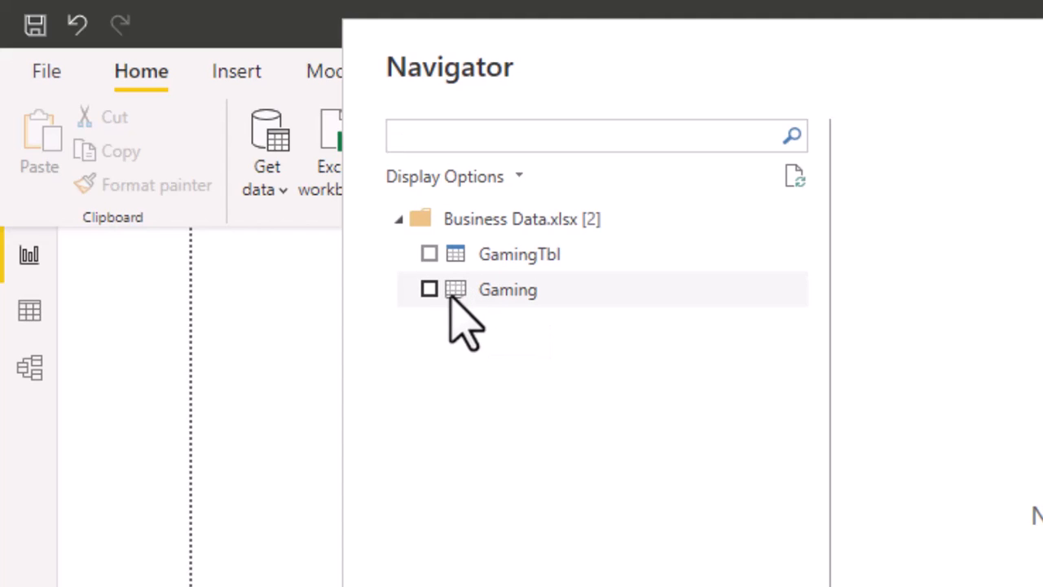
Step: Load the GamingTbl table from the workbook and expand it to list its fields
left_click(430, 256)
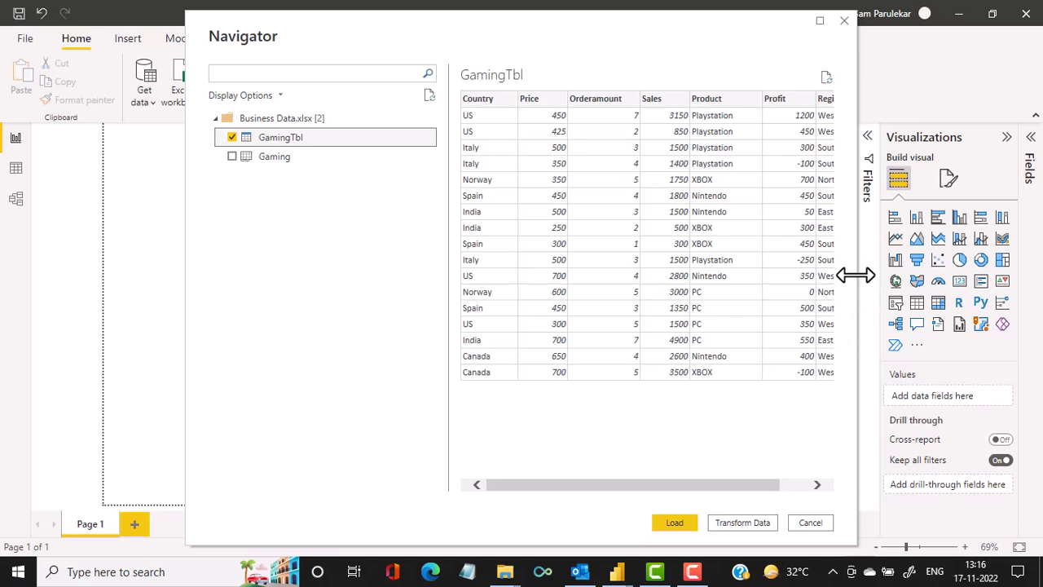
left_click_drag(856, 276, 941, 266)
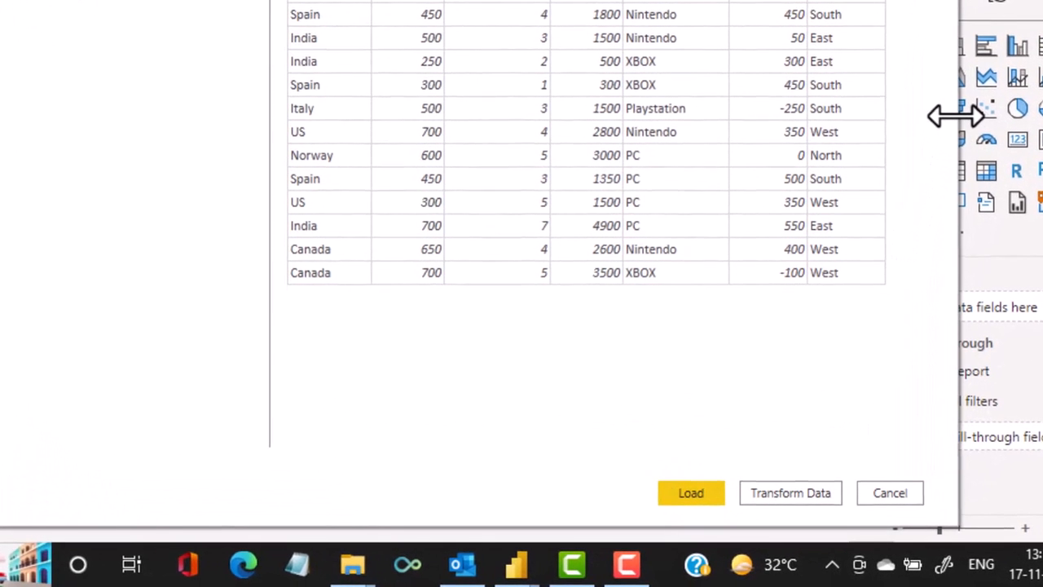
left_click(689, 494)
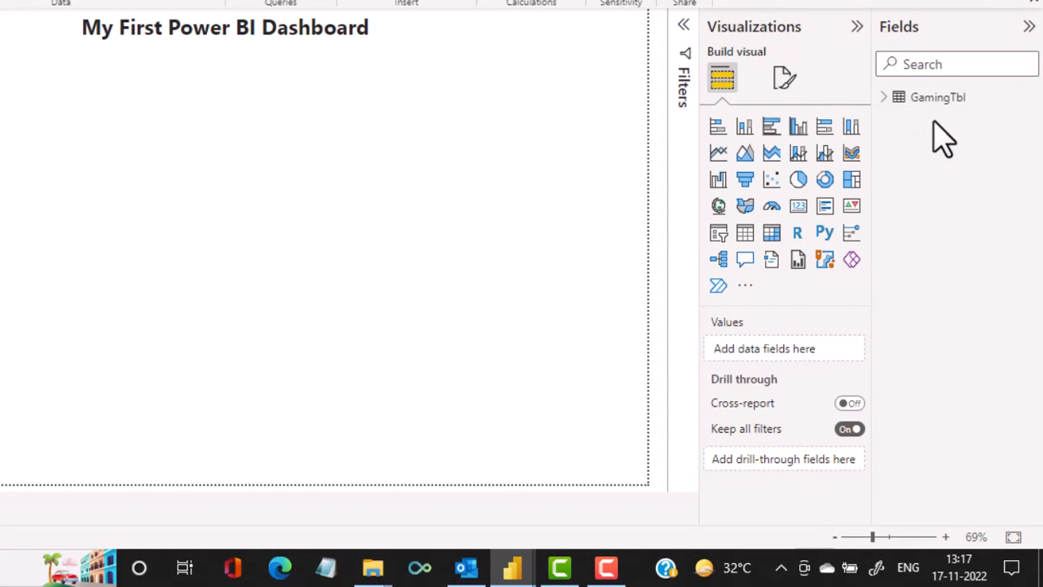
left_click(888, 105)
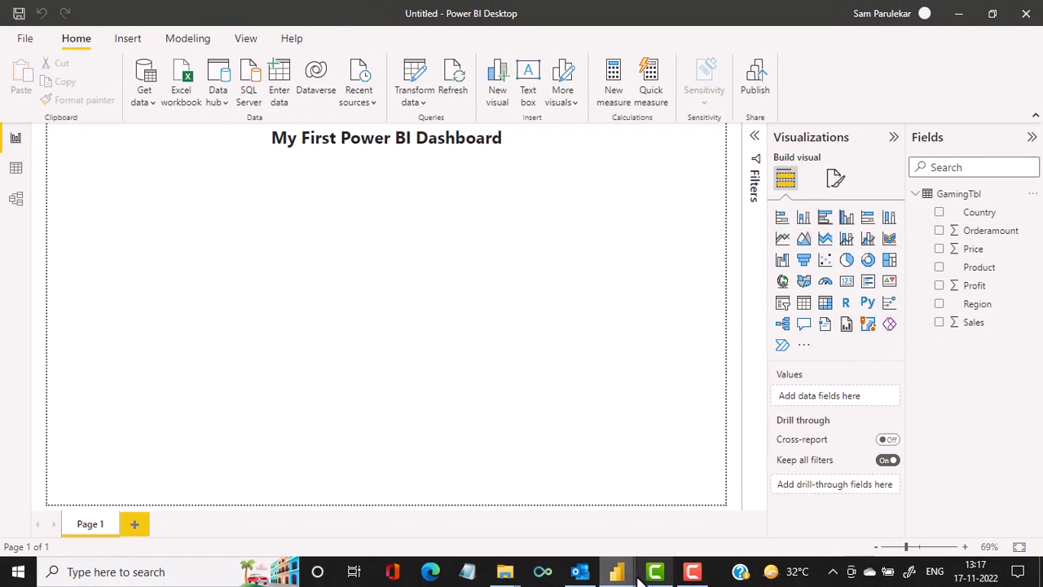
Step: Check the summary figures in the PBI Getting Started report, and add a multi-row card to the Untitled report
mouse_move(617, 571)
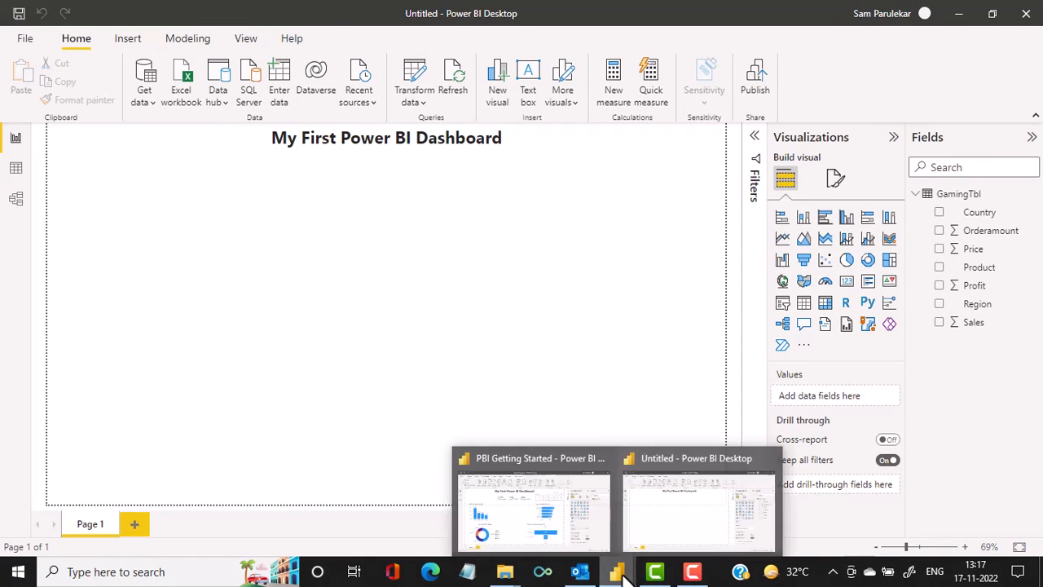
left_click(559, 530)
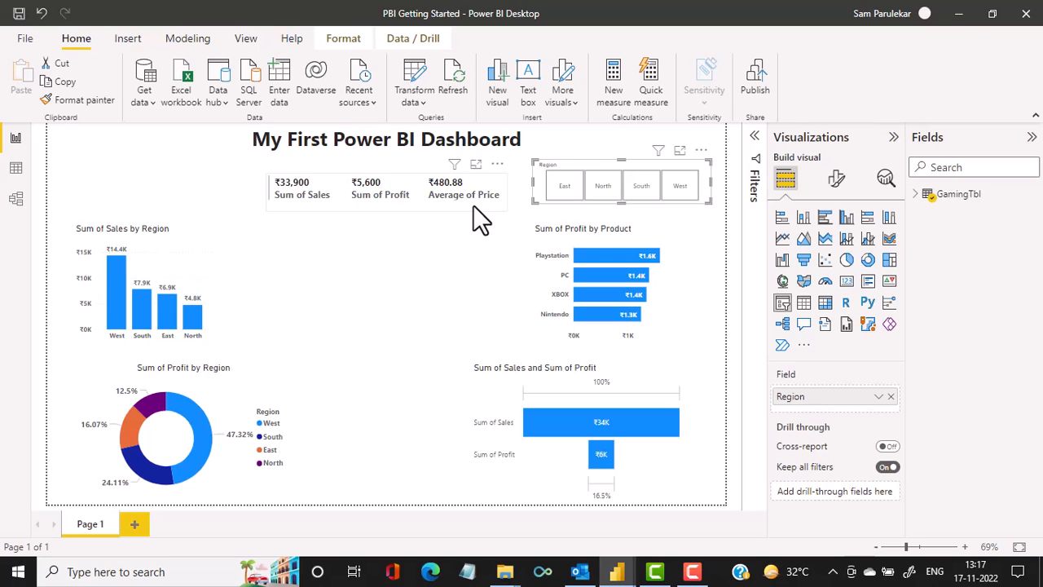
mouse_move(632, 575)
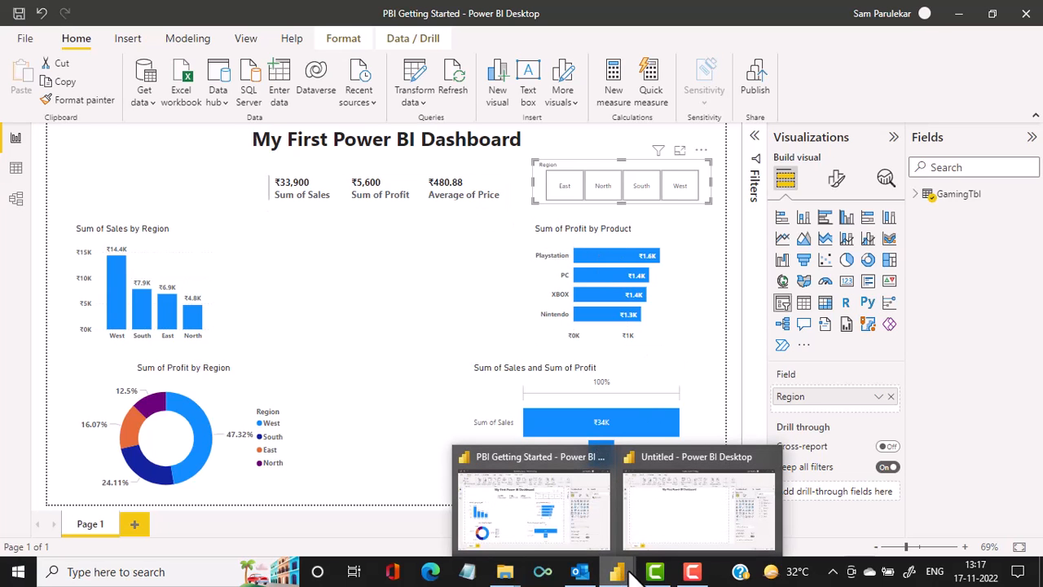
left_click(656, 533)
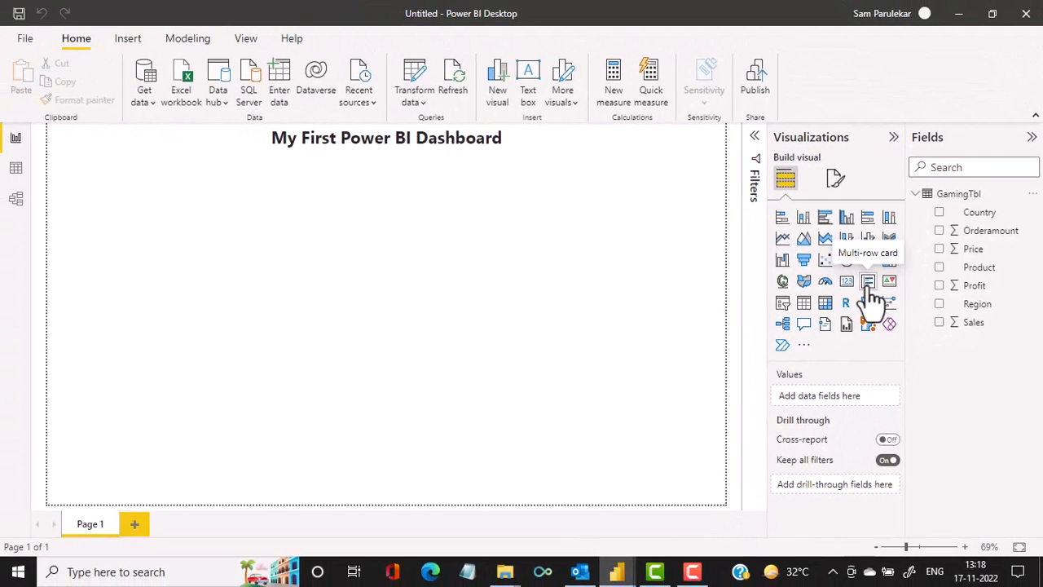
left_click(869, 283)
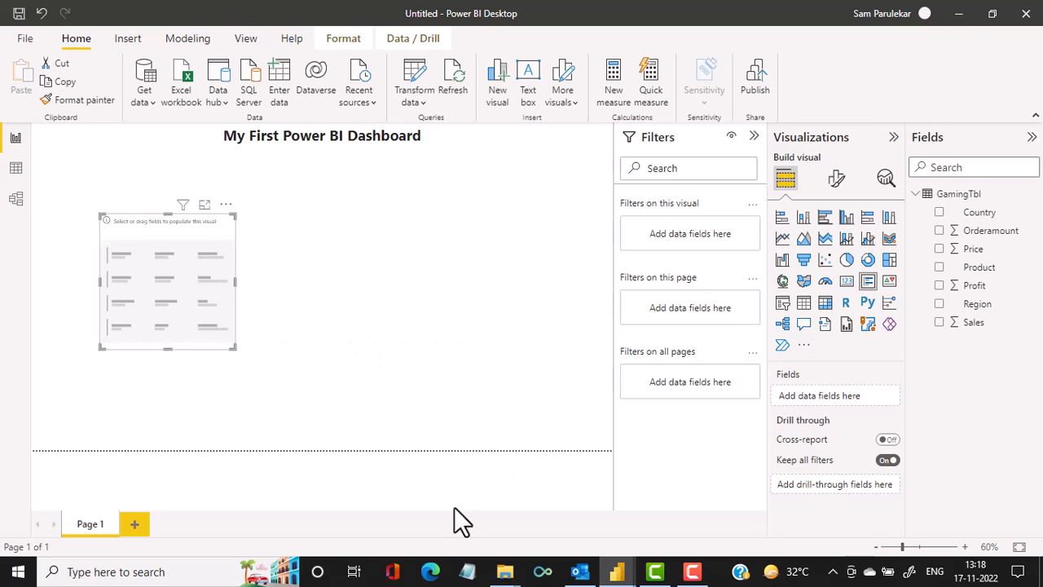
Step: Consult the card in the PBI Getting Started report, and add the Sales, Profit and Price fields to the new multi-row card
mouse_move(617, 576)
left_click(571, 511)
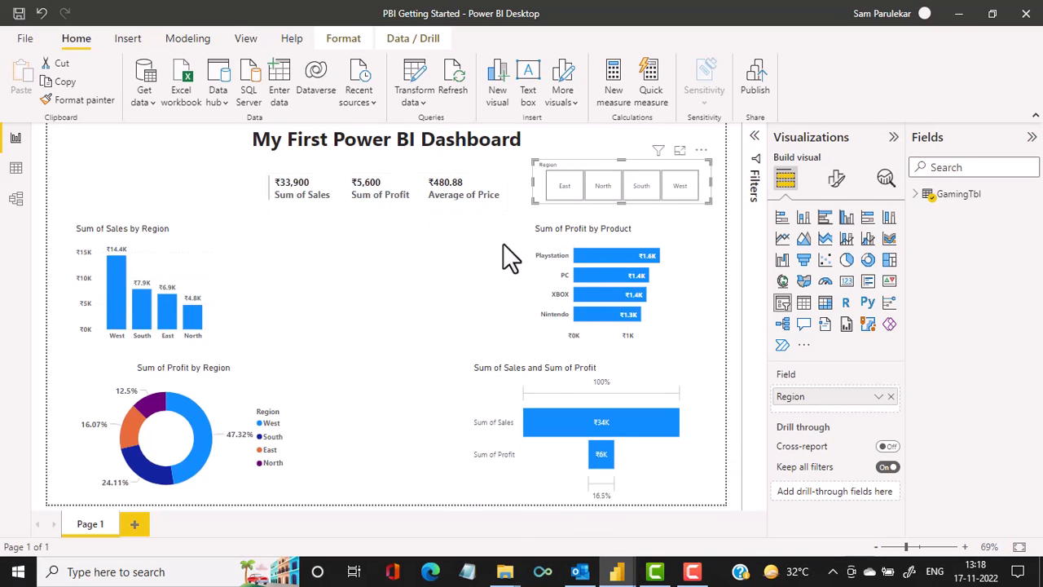
mouse_move(652, 566)
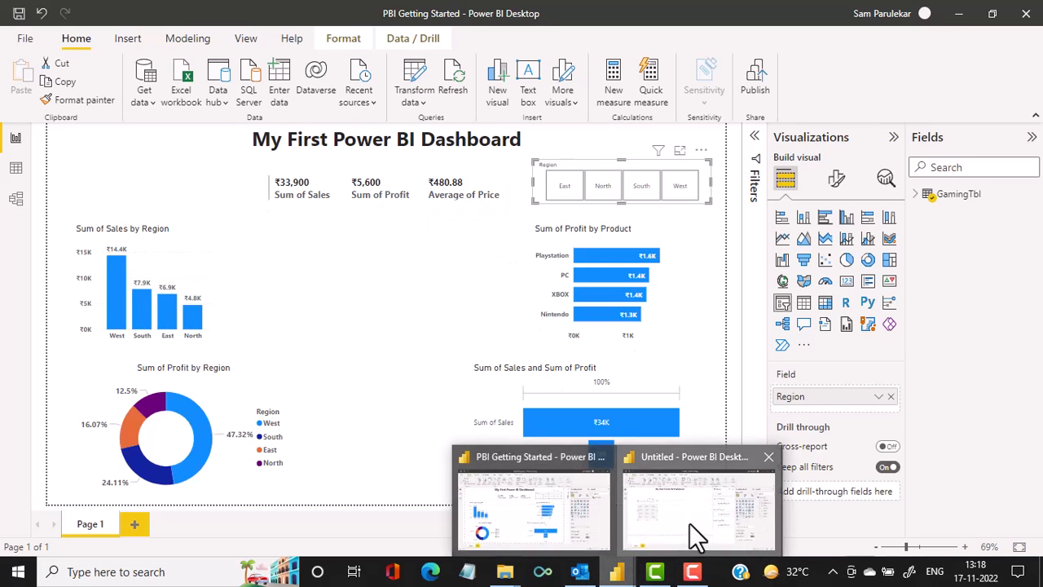
left_click(690, 524)
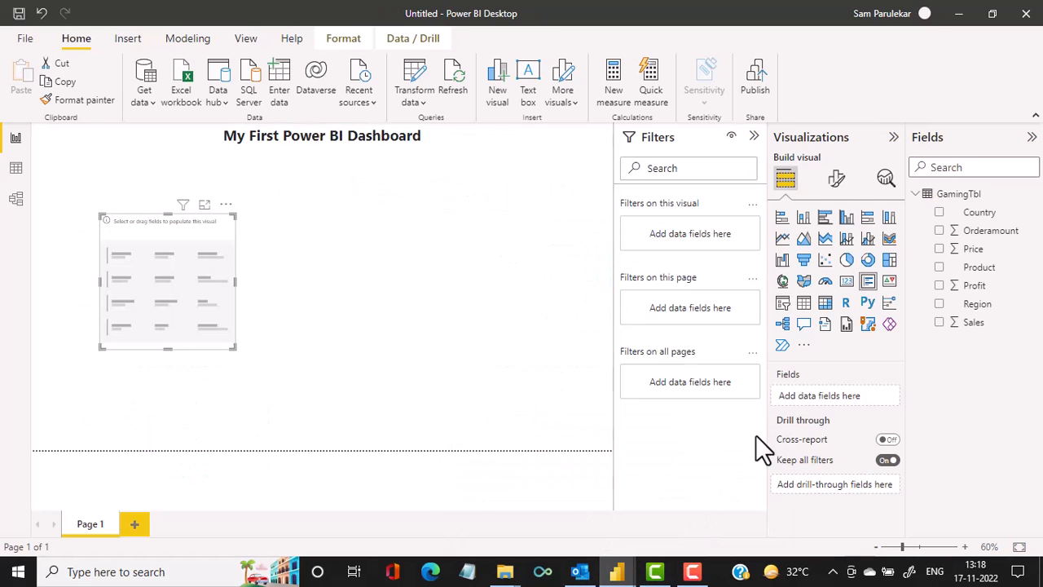
left_click(941, 323)
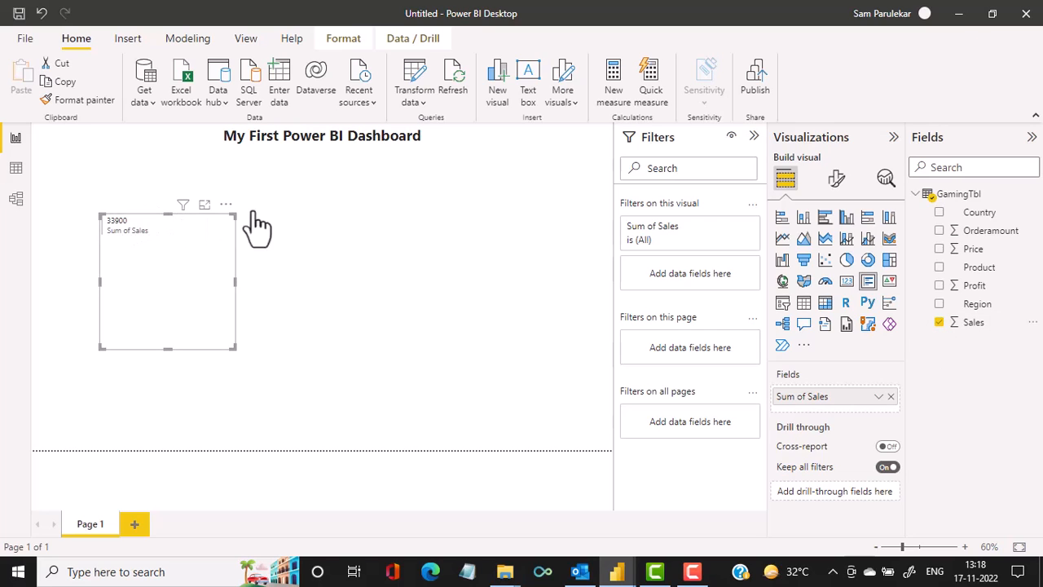
left_click(941, 287)
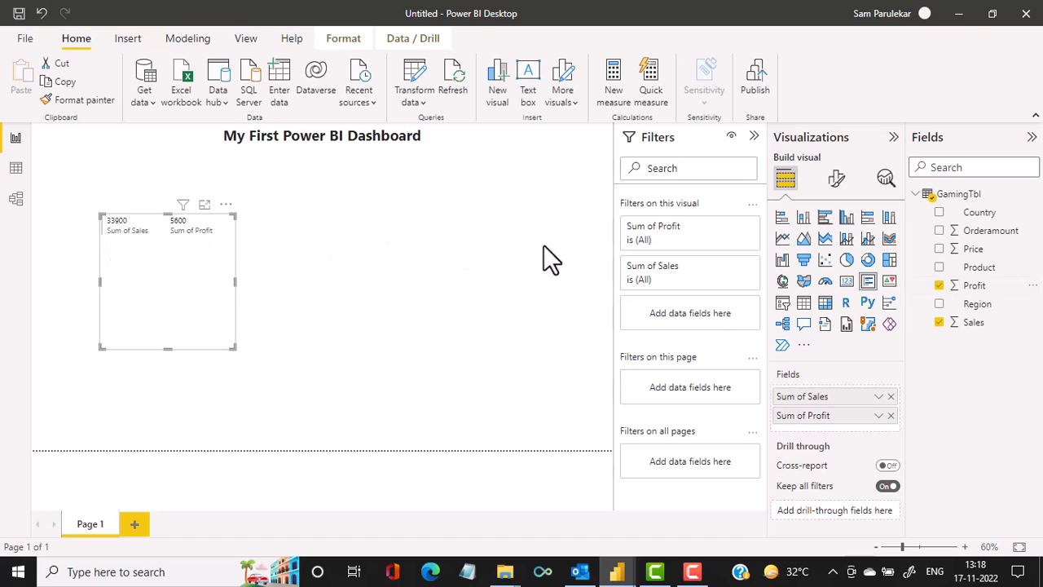
left_click(939, 248)
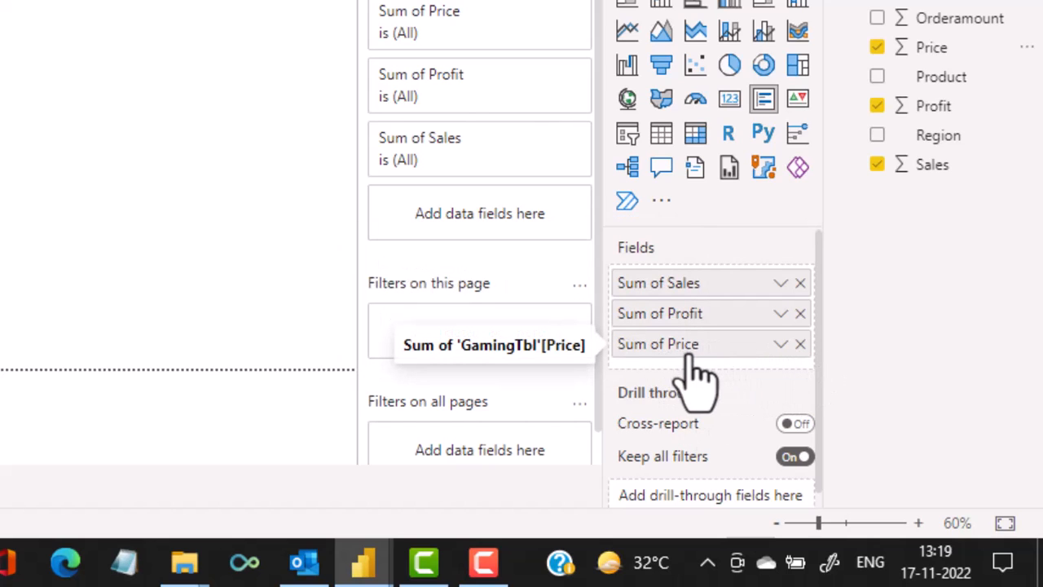
Step: Change the aggregation of Price in the multi-row card to Average
left_click(781, 346)
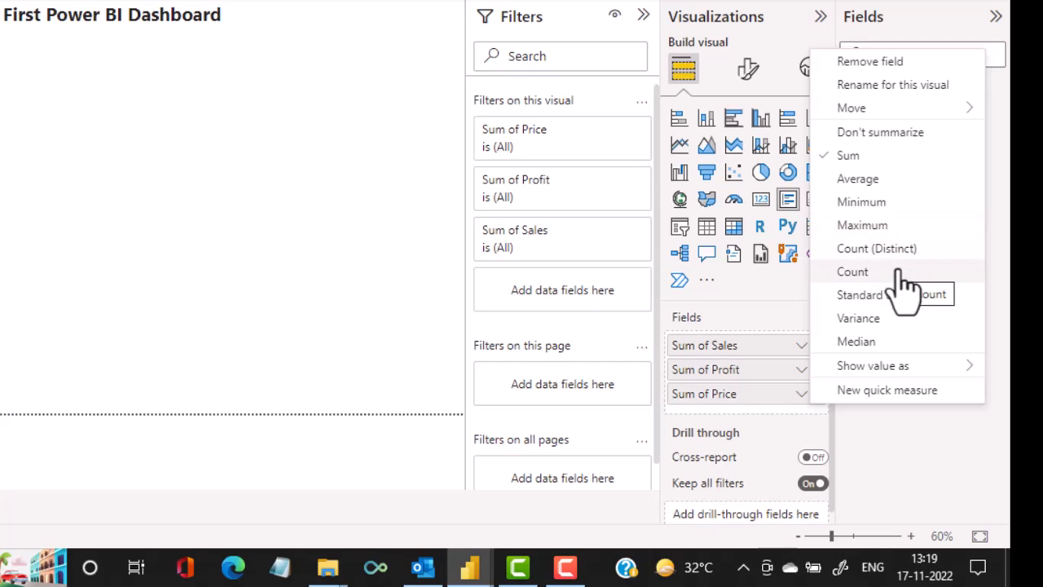
left_click(862, 180)
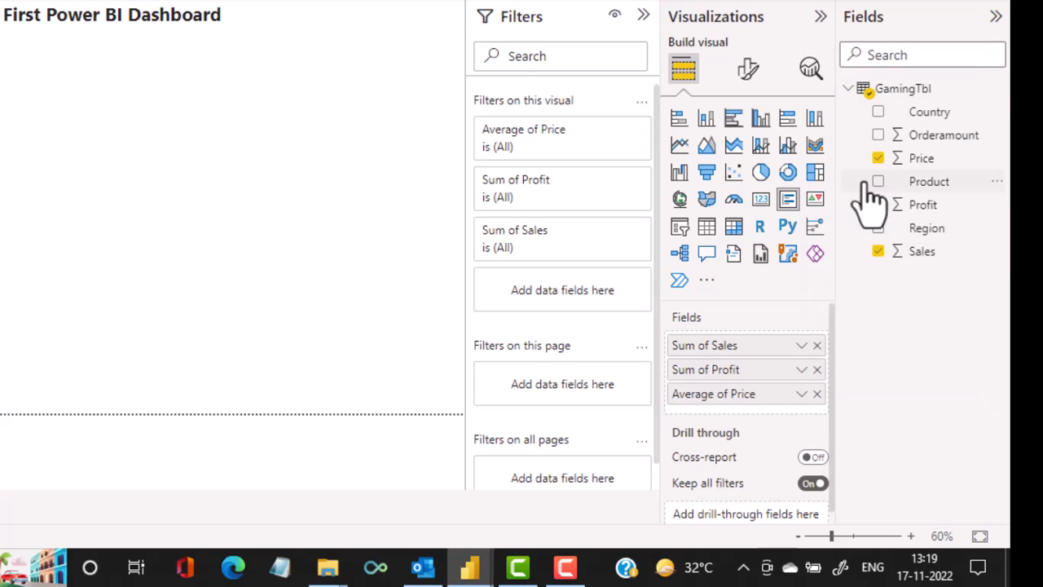
left_click(873, 204)
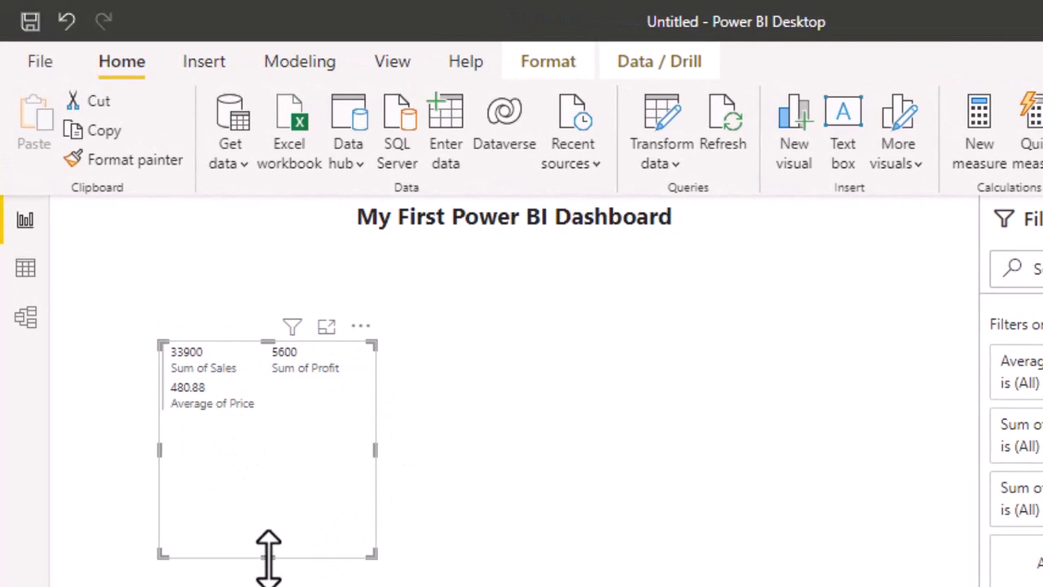
Step: Widen the multi-row card so its three figures fit on one row, and reduce its height to match
left_click_drag(268, 556, 259, 424)
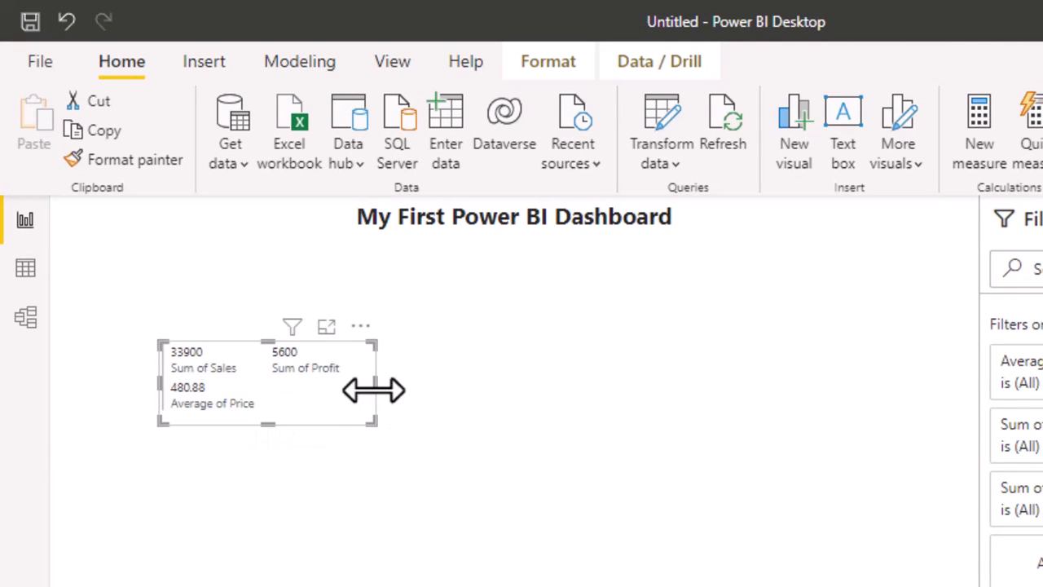
left_click_drag(374, 390, 488, 390)
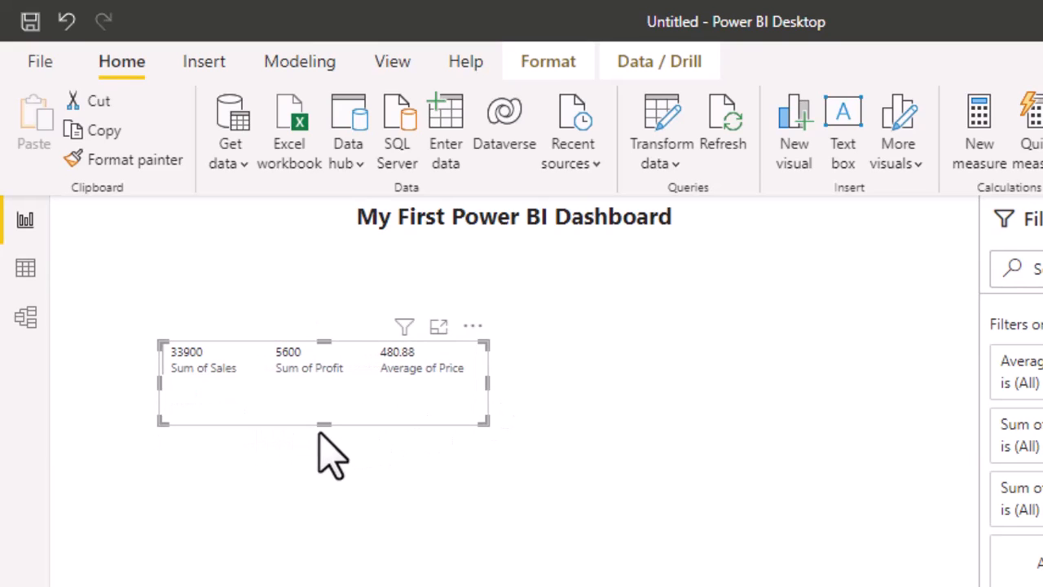
left_click_drag(324, 426, 325, 397)
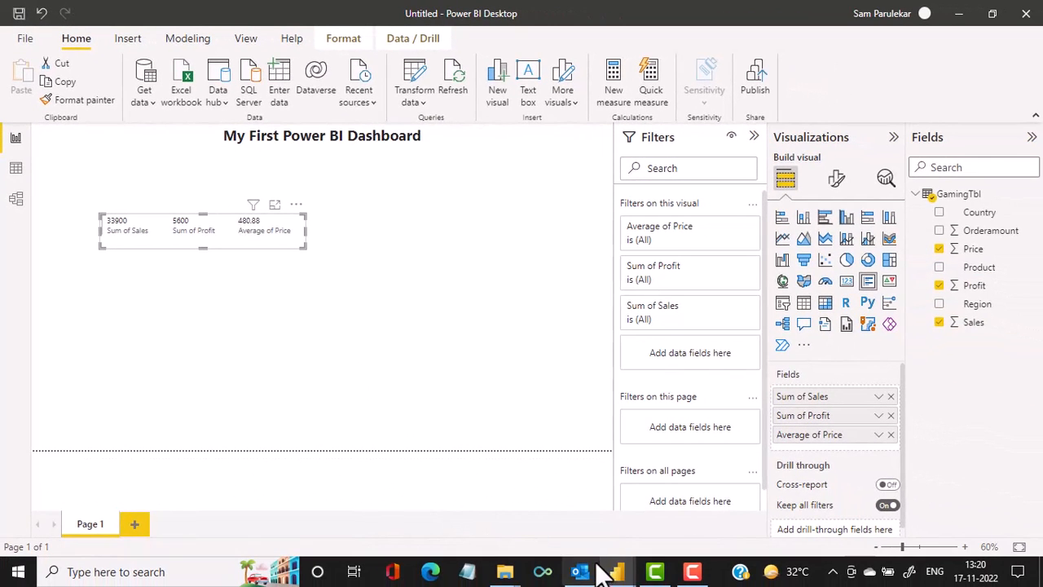
Step: Check the card's placement in the PBI Getting Started report, and move the Untitled report's card directly below the title, centered on the page
mouse_move(613, 573)
left_click(552, 530)
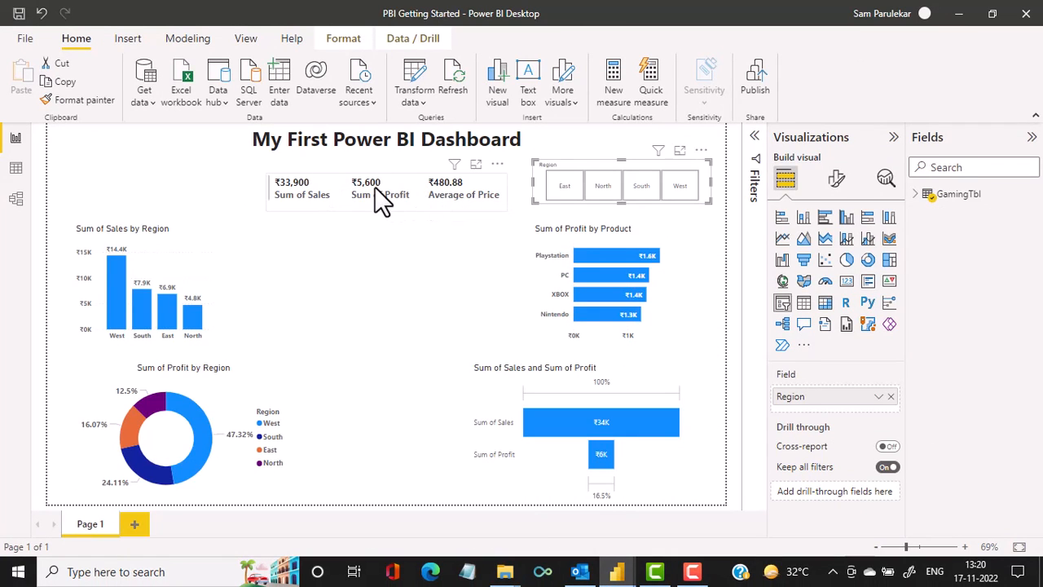
mouse_move(625, 566)
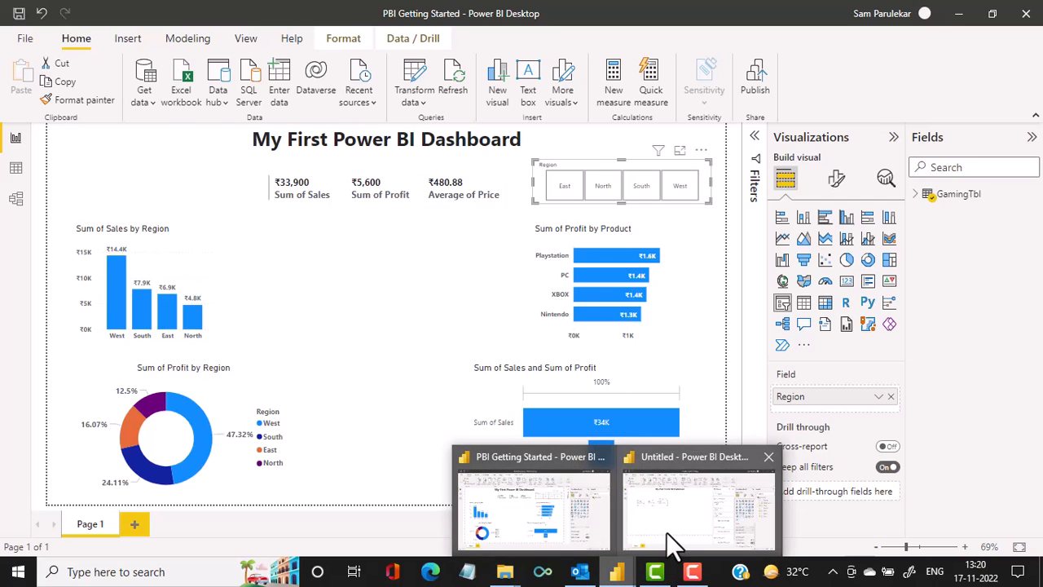
left_click(667, 534)
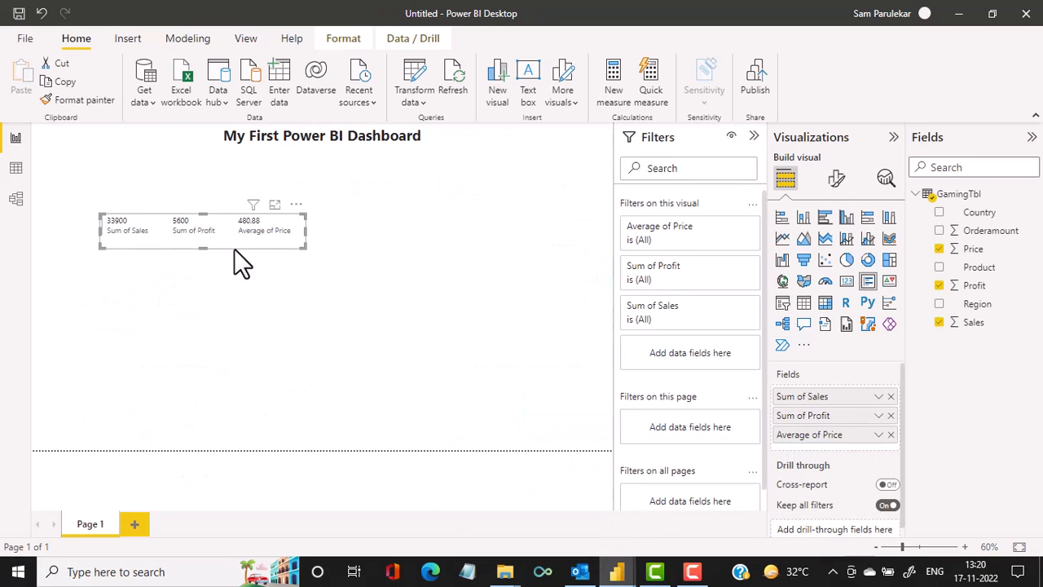
left_click_drag(236, 248, 356, 201)
key("Up")
key("Up")
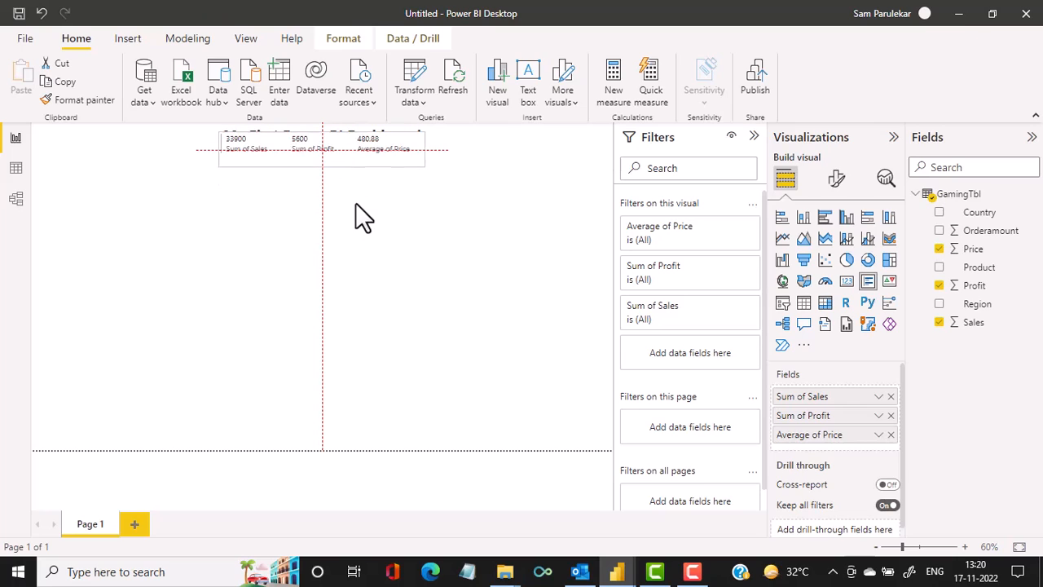
key("Down")
key("Down")
key("Down")
key("Down")
left_click_drag(355, 203, 355, 202)
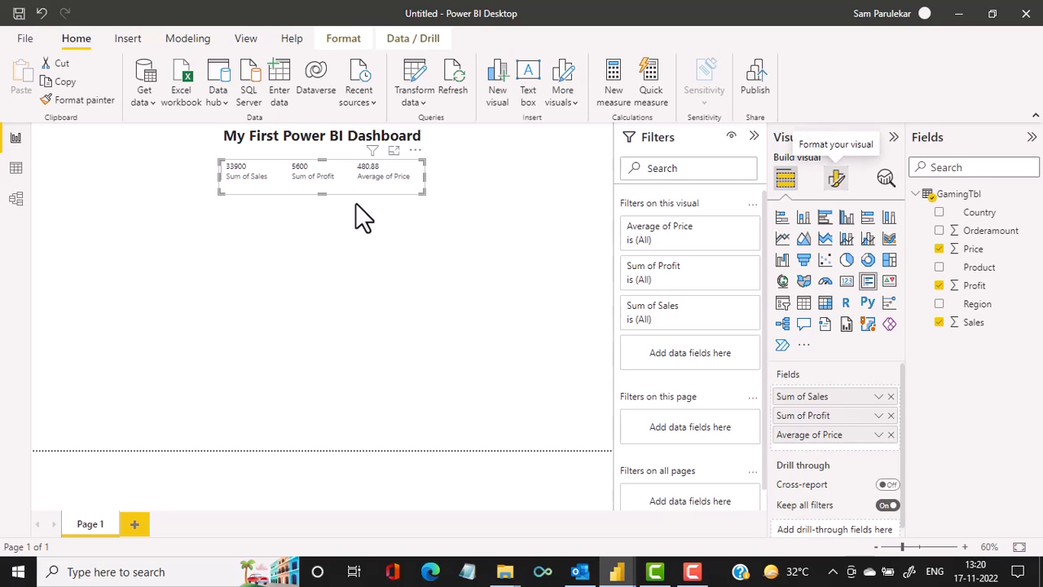
Step: Make the multi-row card's callout values bold and set their font size to 15
left_click(837, 177)
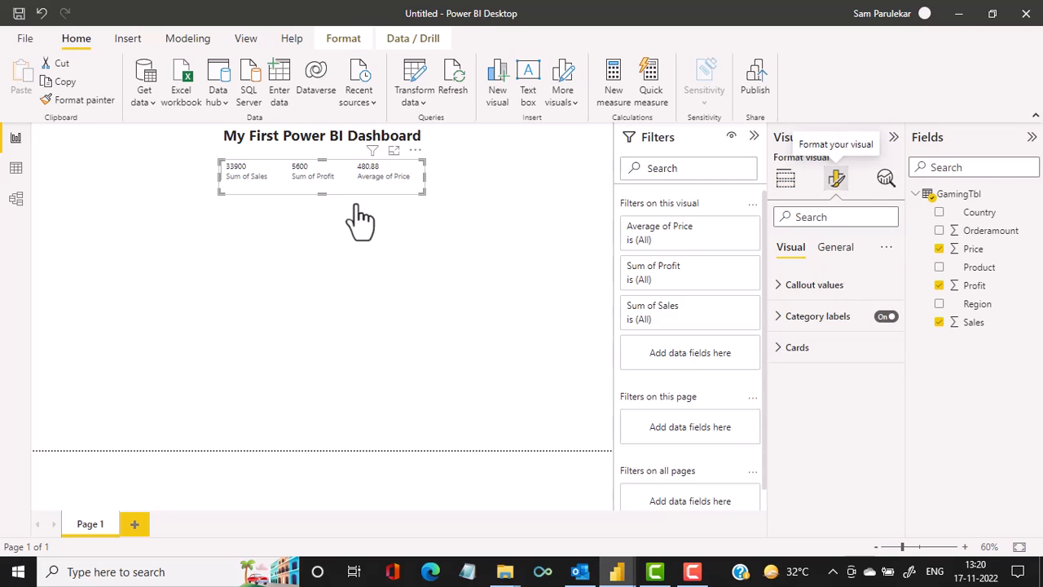
left_click(783, 293)
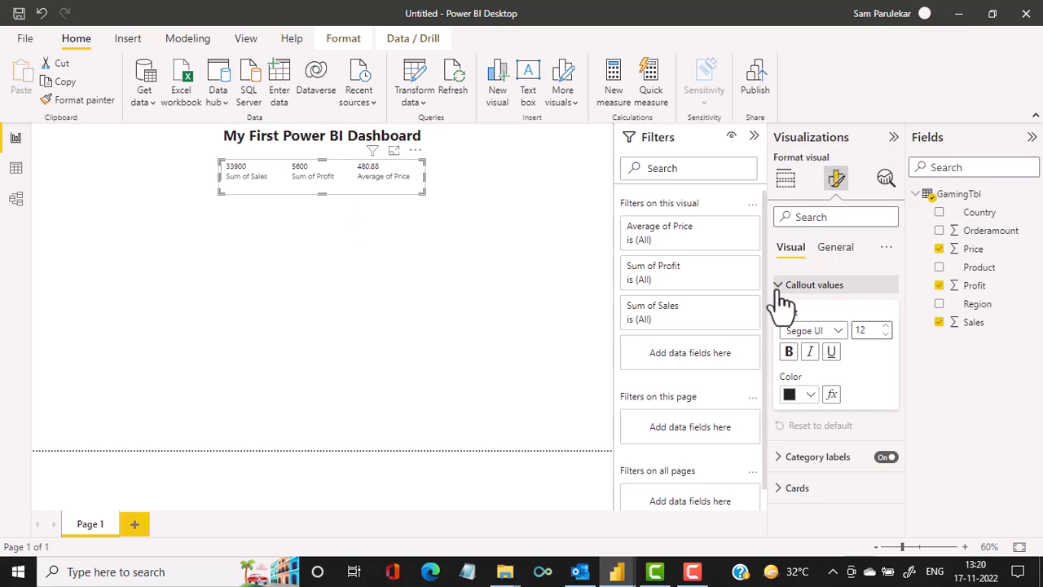
left_click(788, 352)
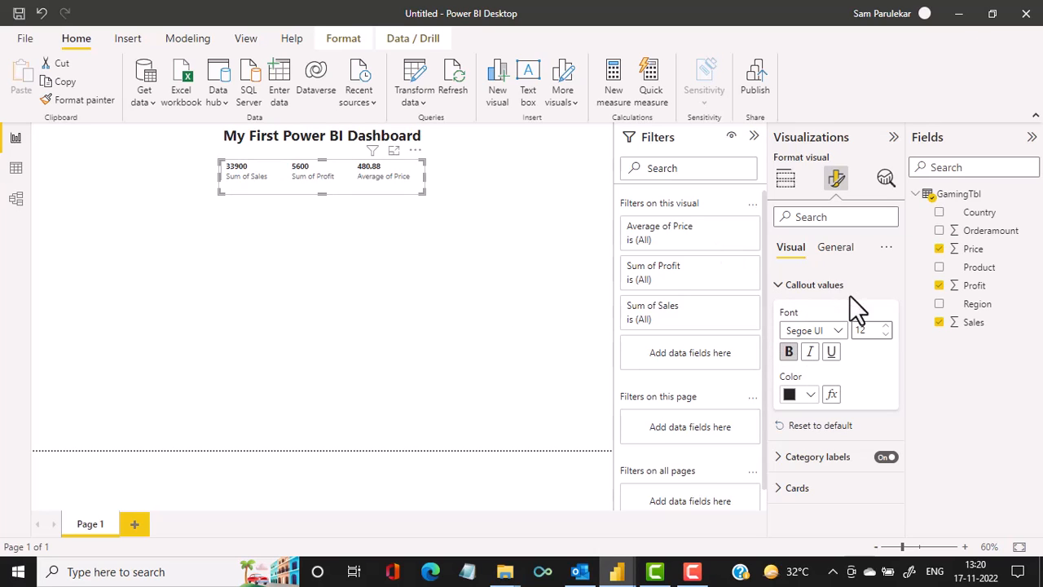
left_click(886, 326)
left_click(886, 326)
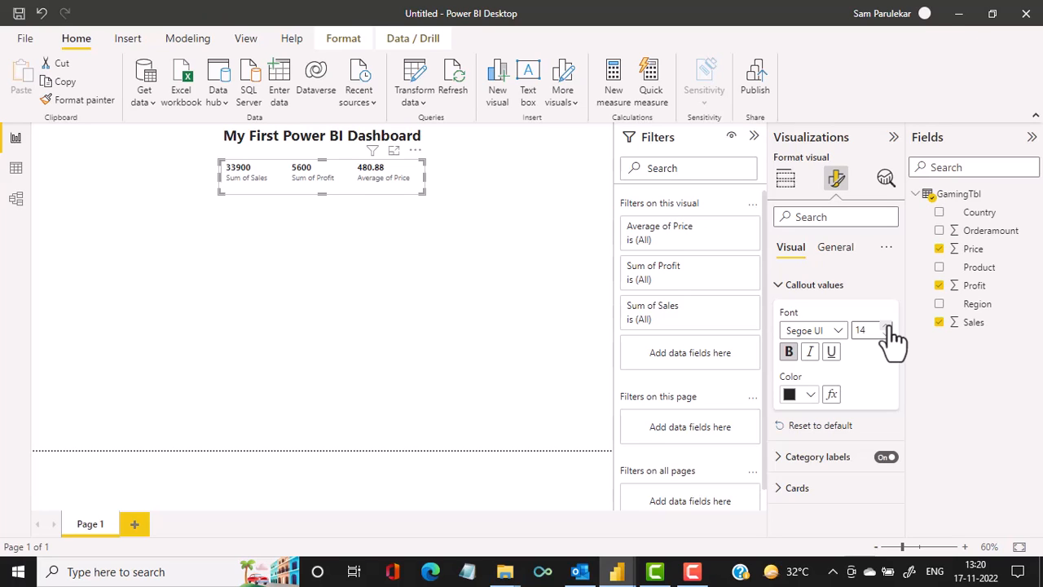
left_click(886, 326)
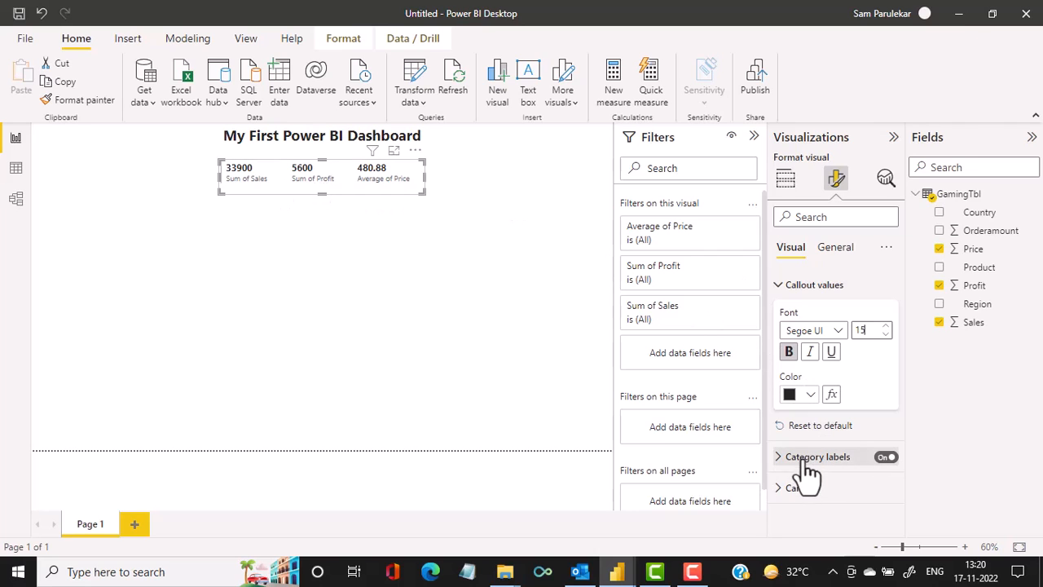
Step: Make the multi-row card's category labels bold and set their font size to 14
left_click(781, 461)
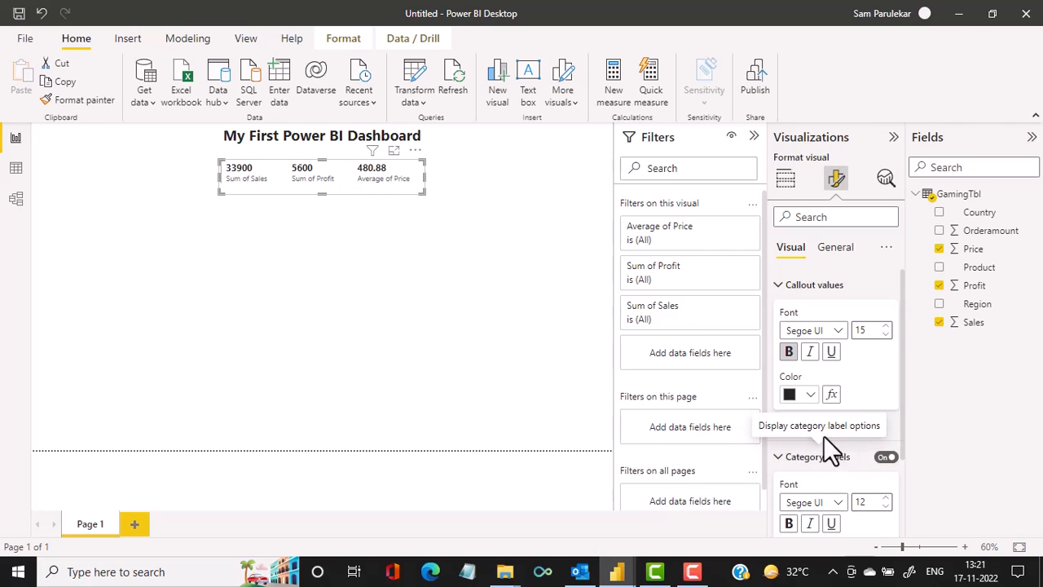
left_click(789, 524)
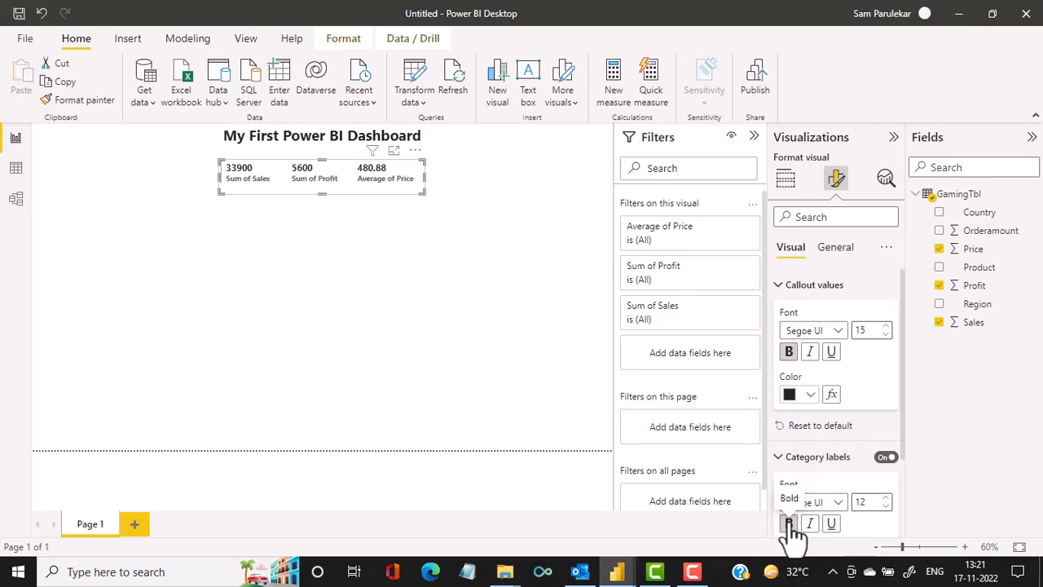
left_click(886, 498)
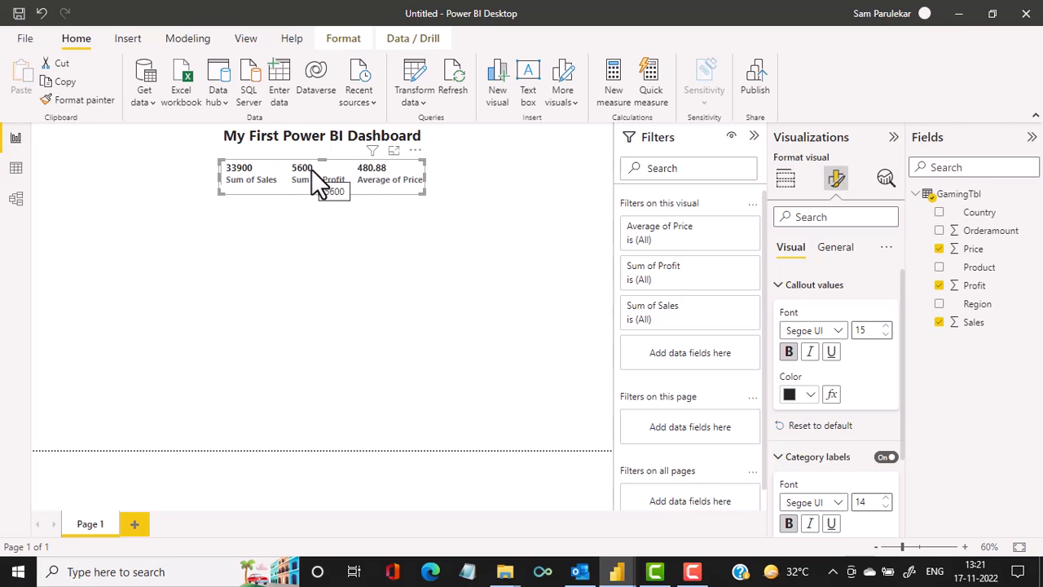
left_click(330, 41)
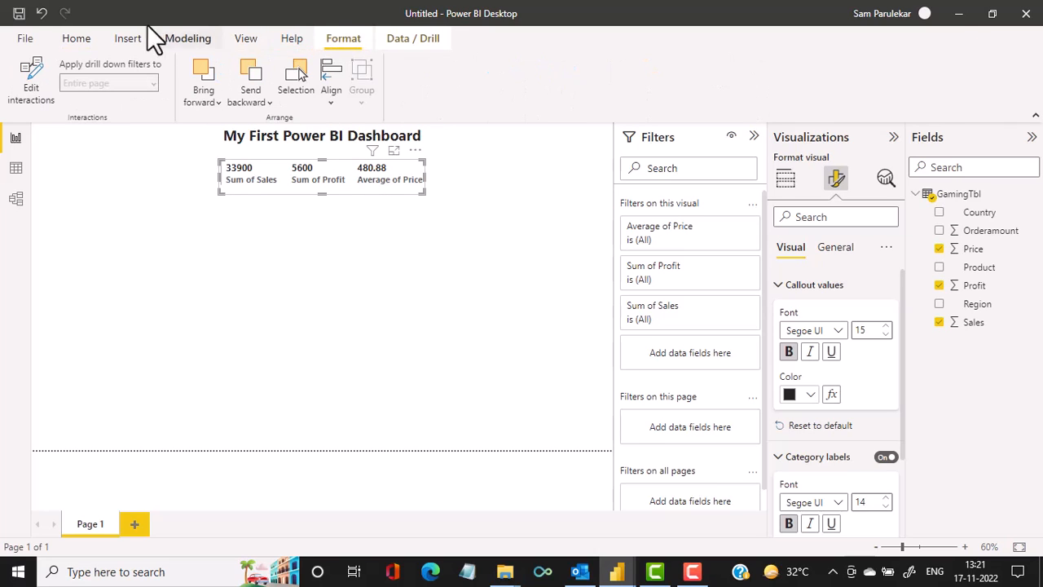
left_click(87, 41)
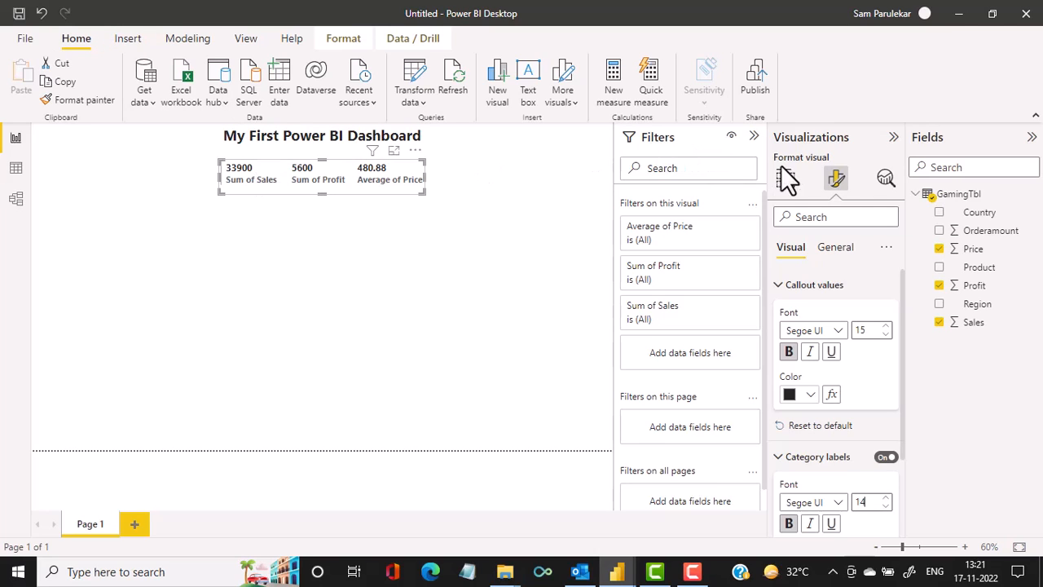
Step: Format the Sales field as currency with the ₹ Hindi (India) symbol
left_click(976, 323)
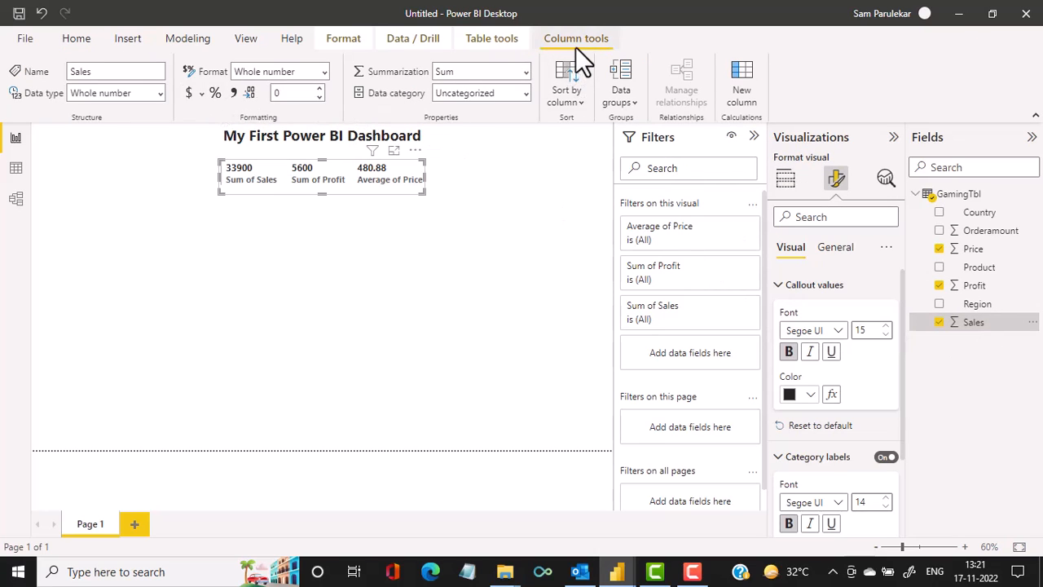
left_click(201, 94)
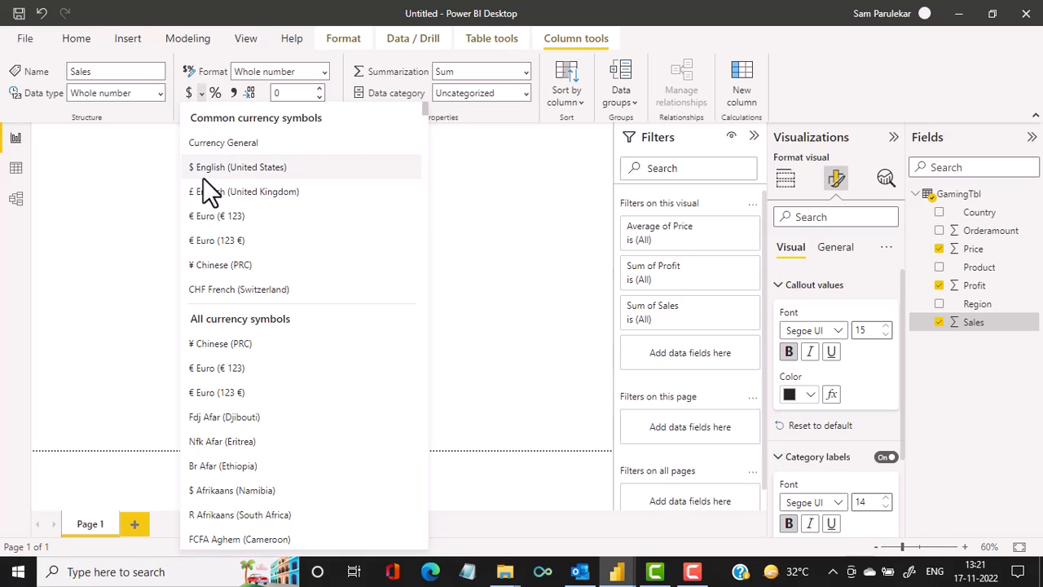
scroll(220, 244, "down", 5)
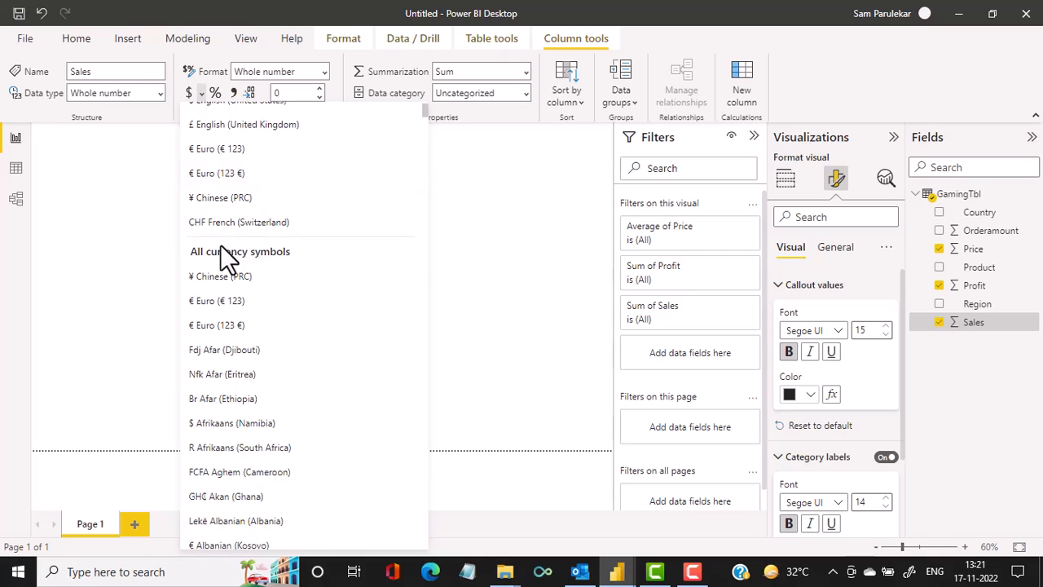
scroll(220, 244, "down", 6)
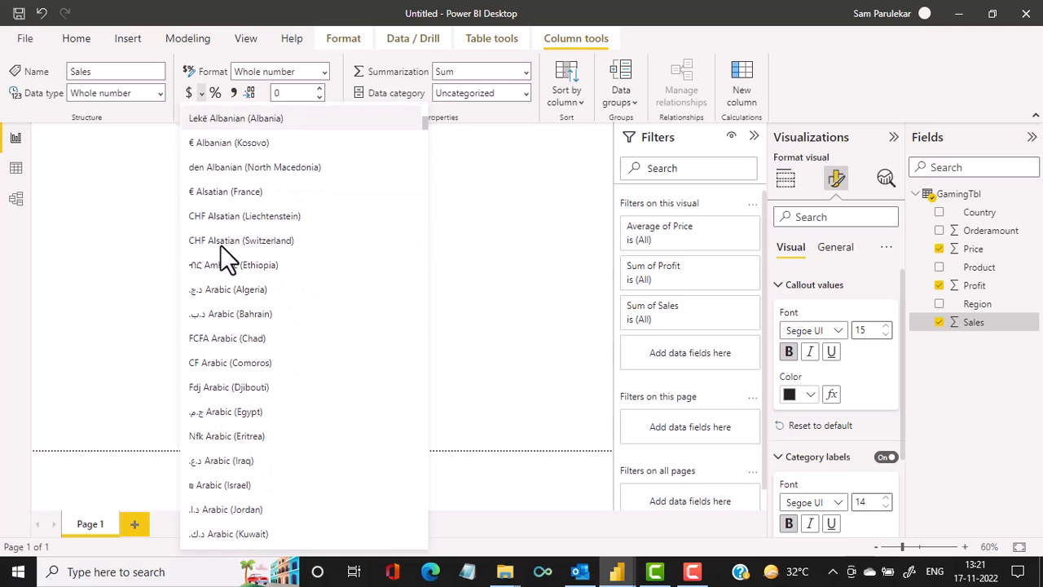
scroll(220, 246, "down", 5)
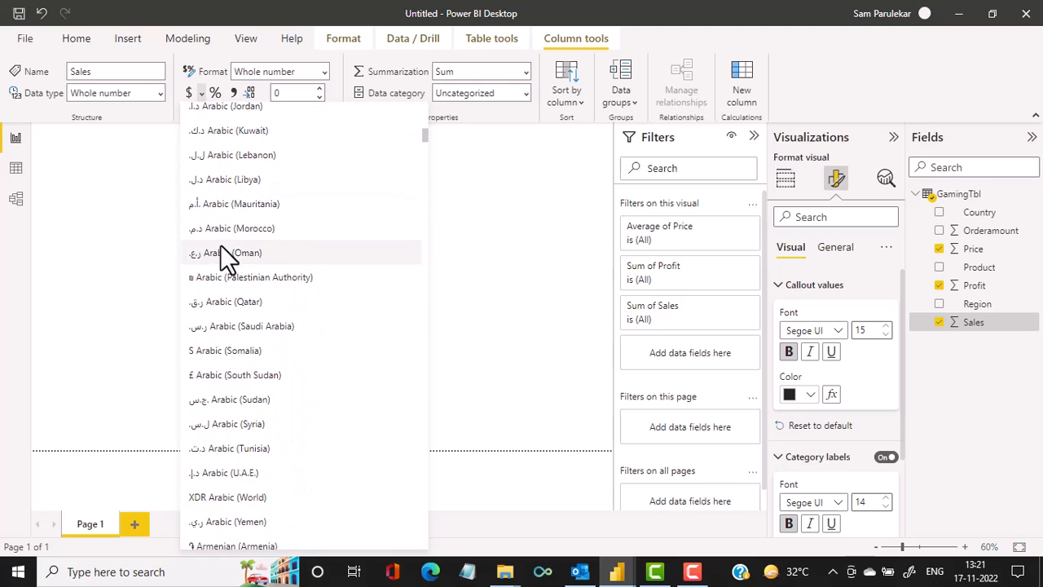
scroll(221, 245, "down", 3)
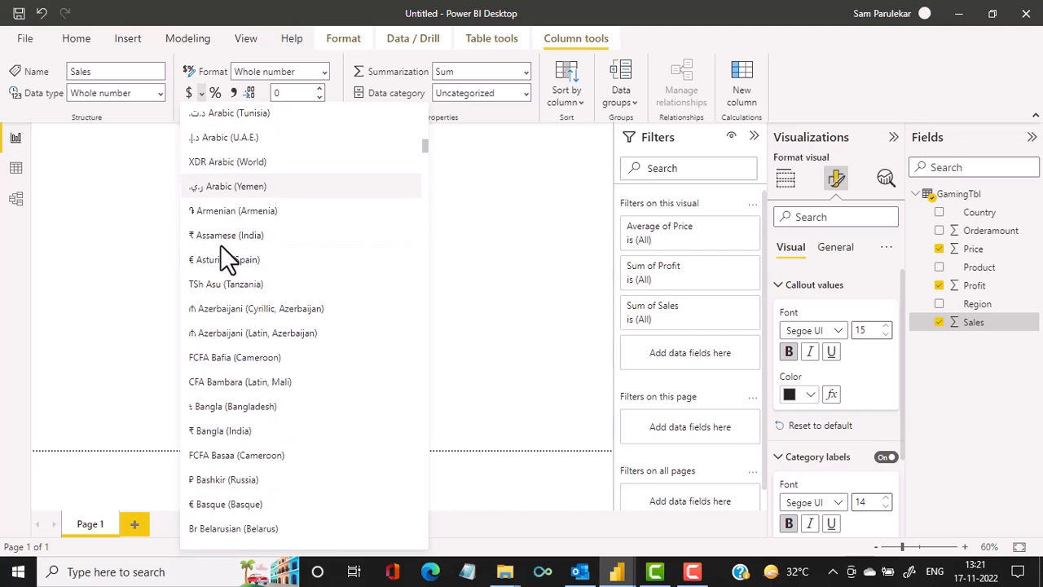
scroll(220, 244, "down", 3)
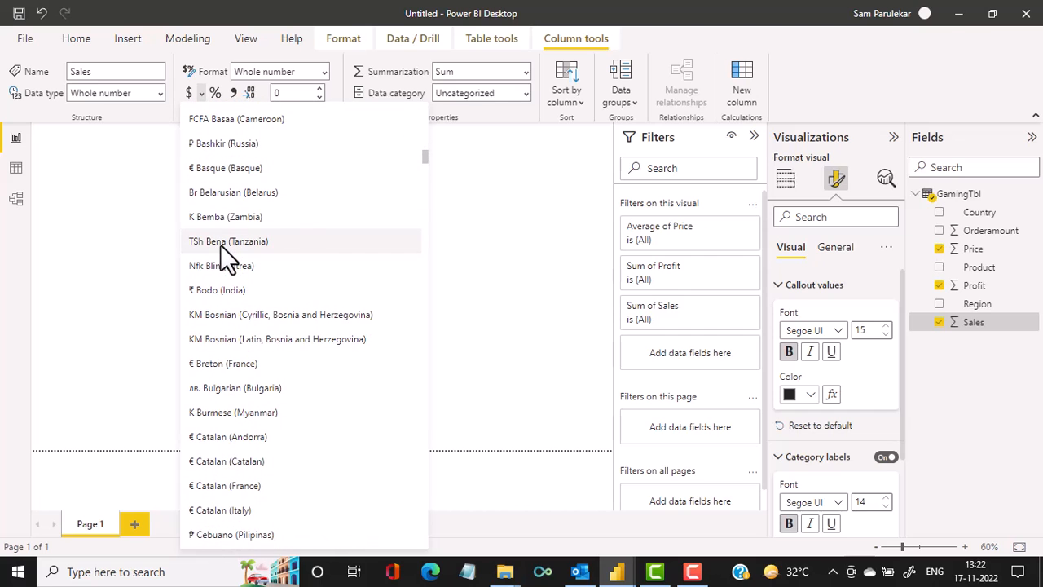
scroll(220, 244, "down", 3)
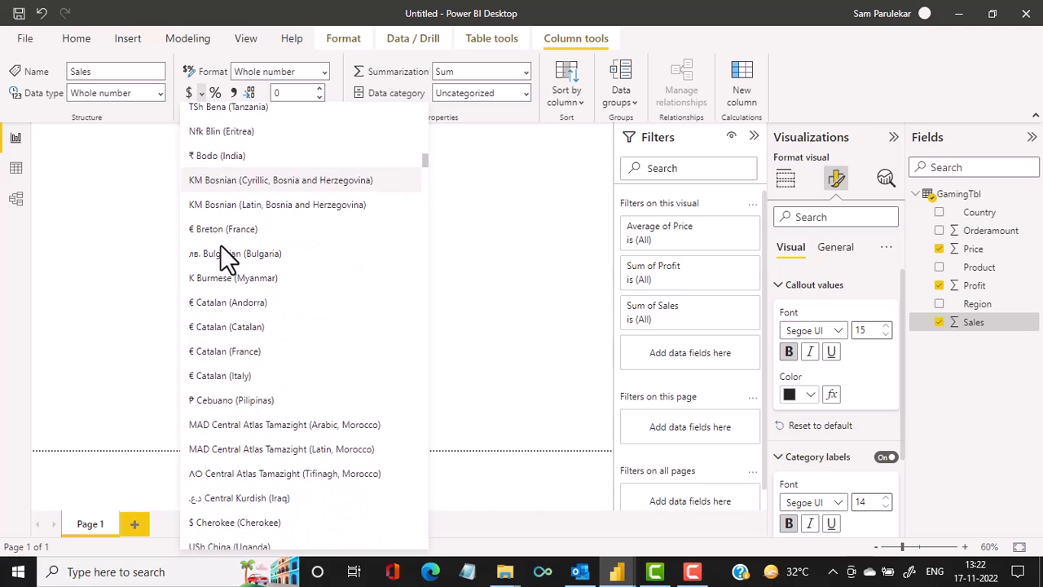
scroll(220, 245, "down", 3)
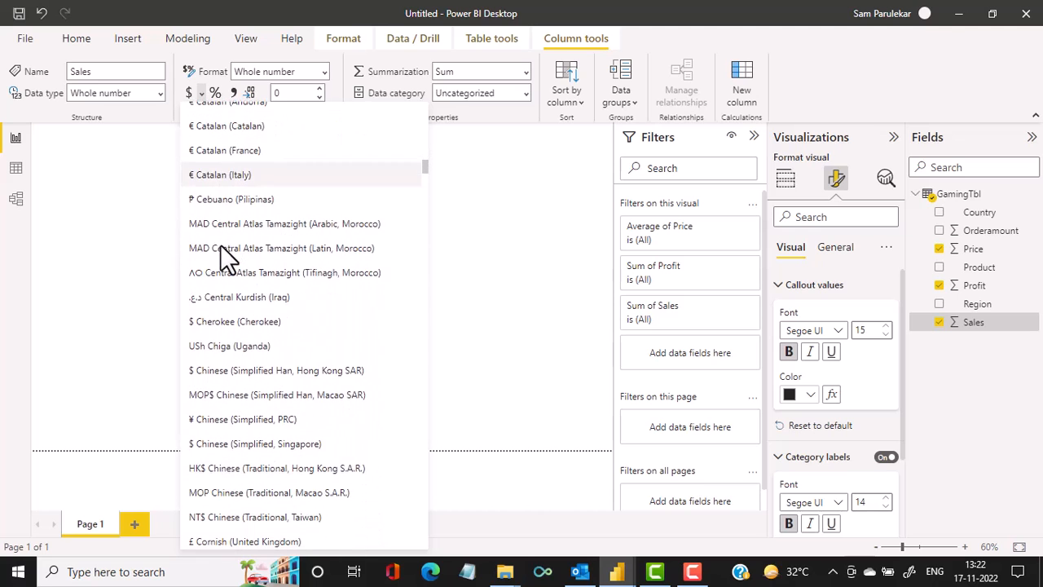
scroll(220, 244, "down", 3)
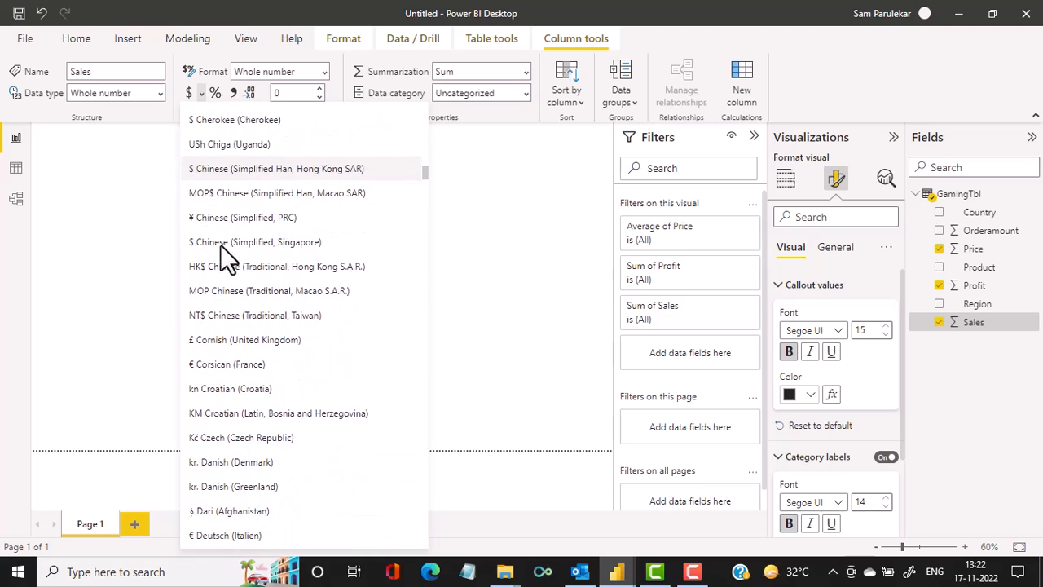
scroll(220, 244, "down", 3)
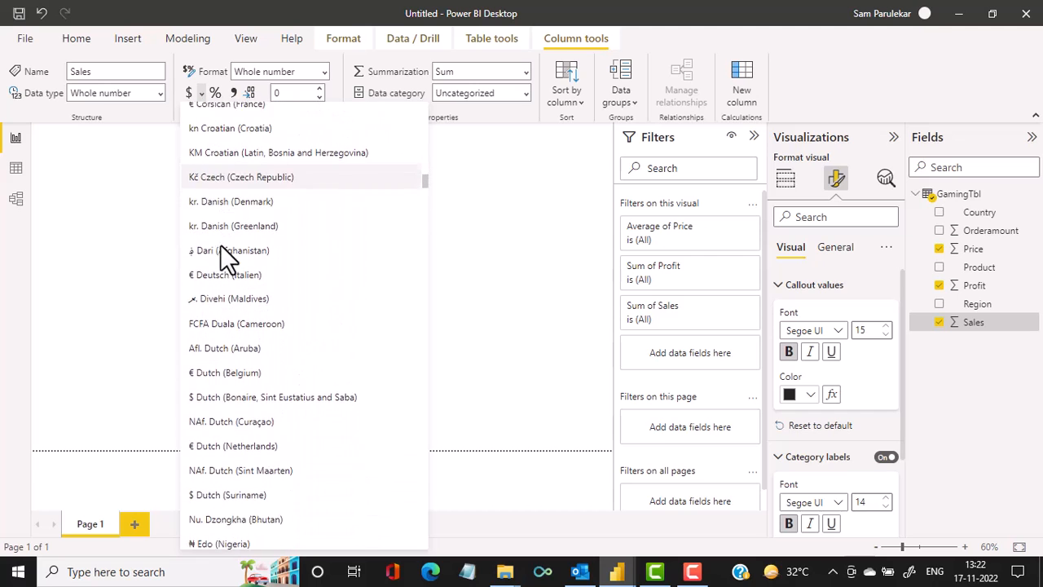
scroll(220, 253, "down", 5)
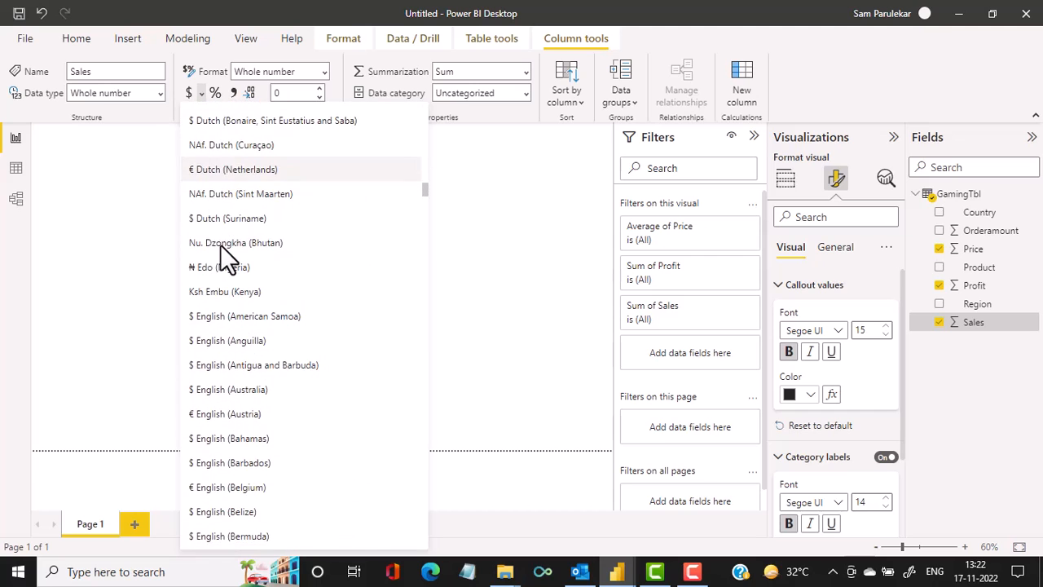
scroll(221, 246, "down", 5)
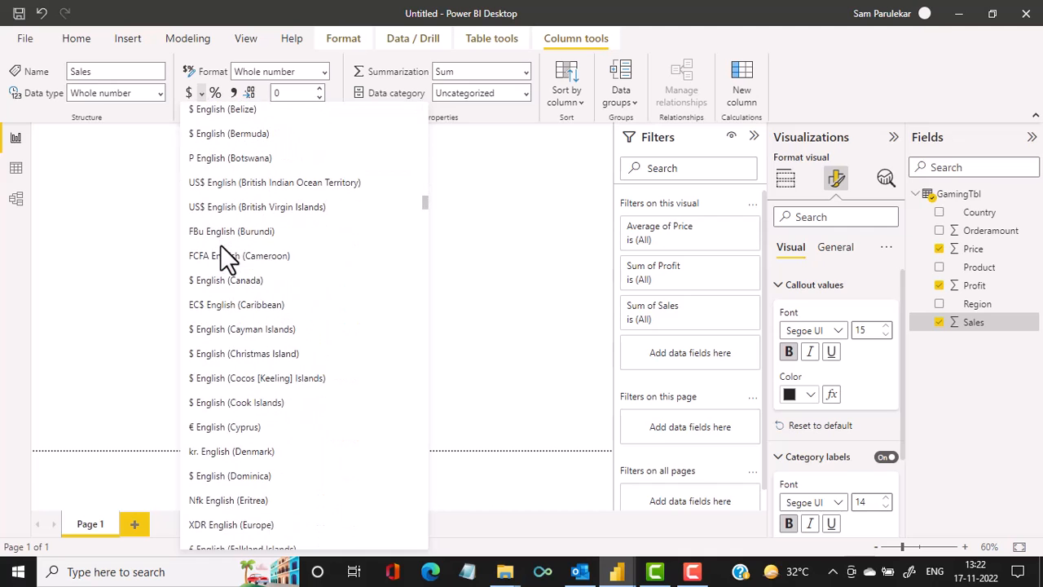
scroll(227, 259, "down", 5)
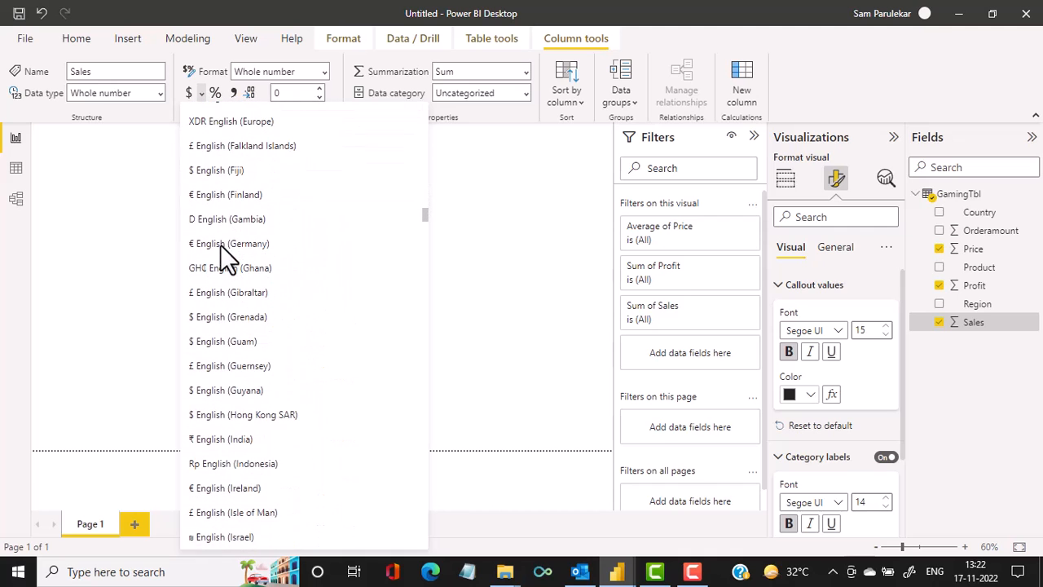
scroll(220, 247, "down", 5)
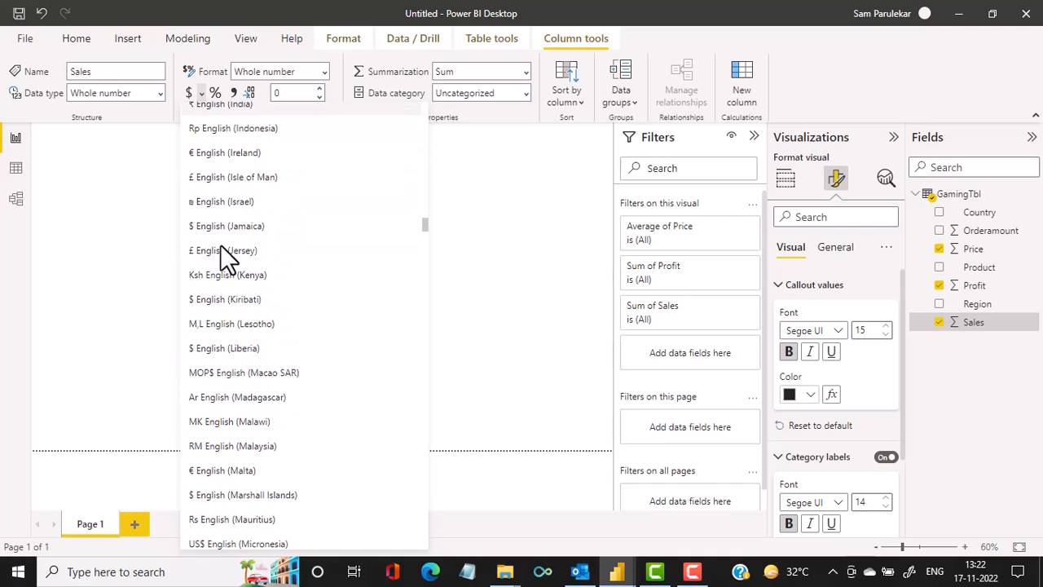
scroll(220, 245, "down", 1)
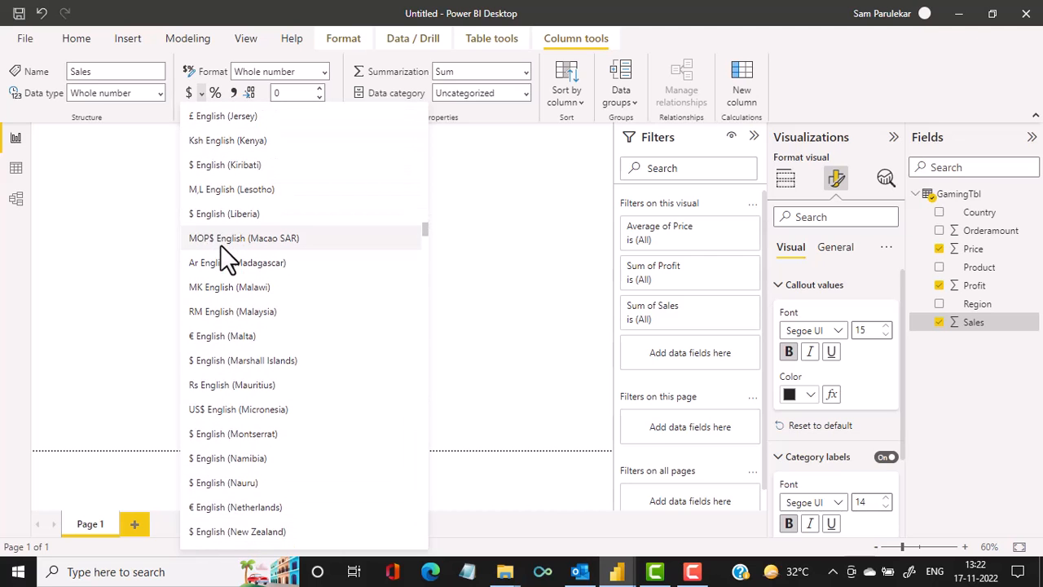
scroll(220, 244, "down", 5)
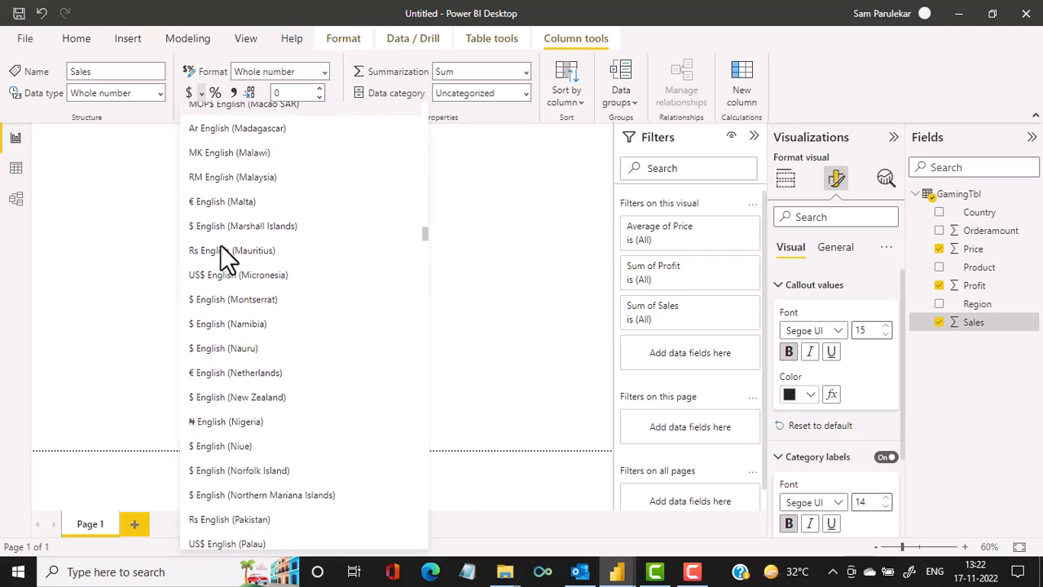
scroll(270, 346, "down", 5)
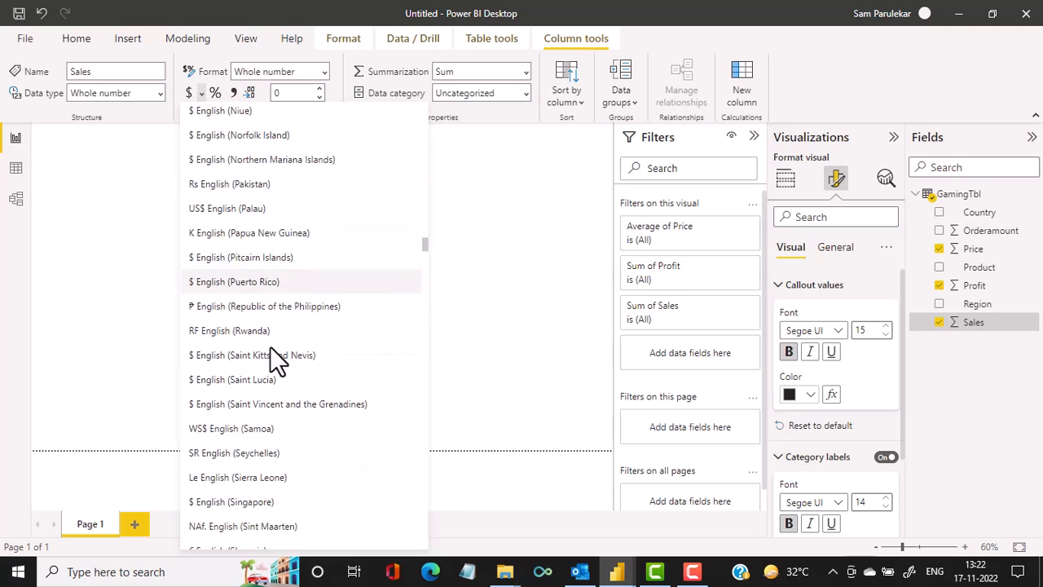
scroll(270, 346, "down", 10)
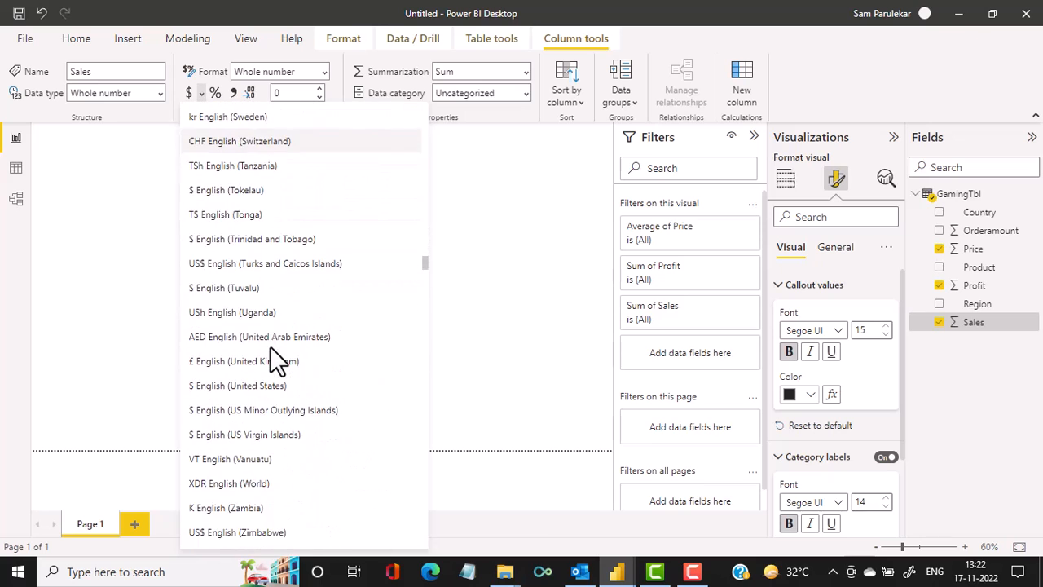
scroll(270, 347, "down", 12)
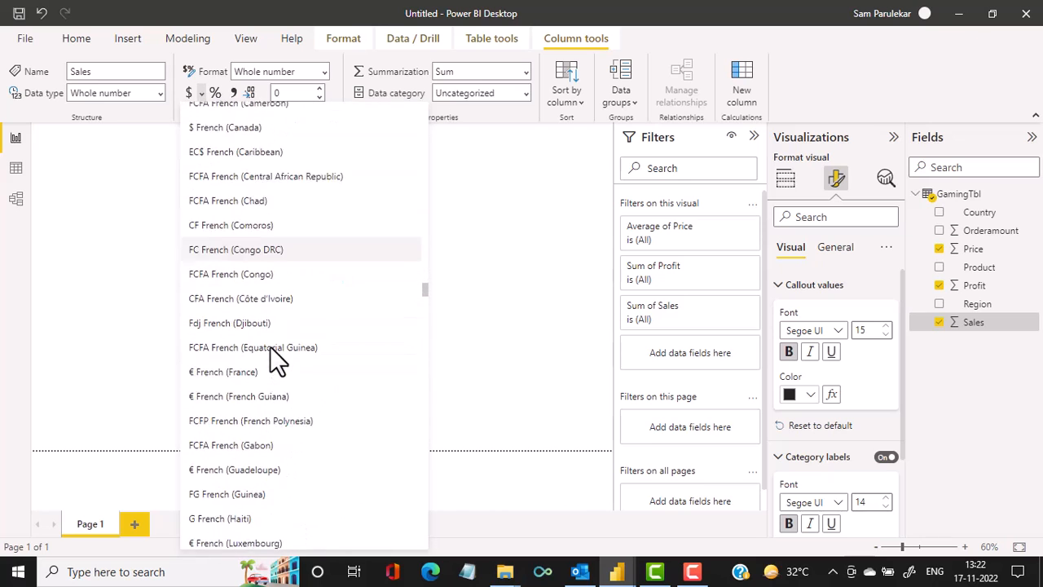
scroll(270, 347, "down", 14)
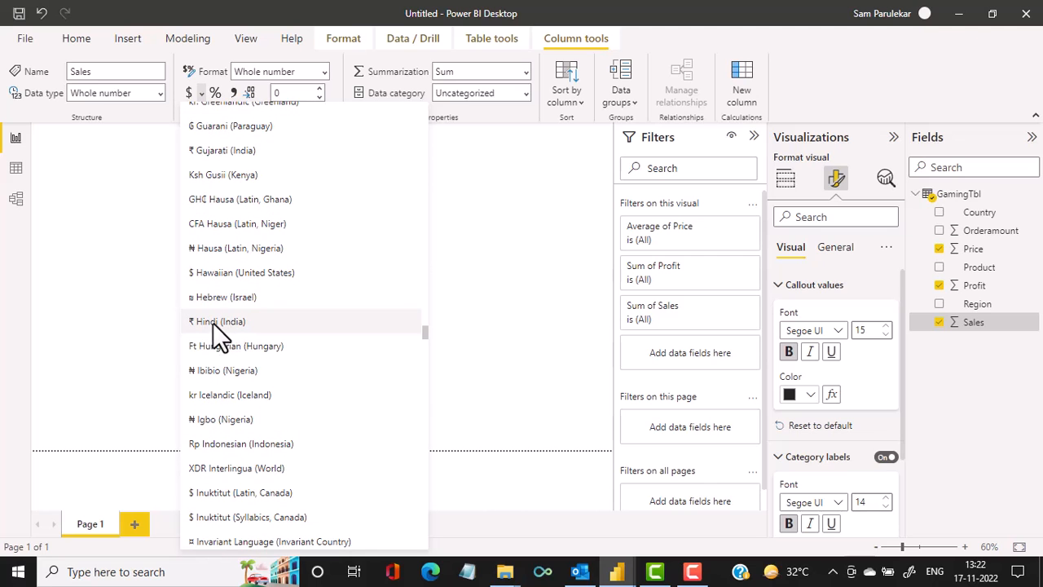
left_click(212, 323)
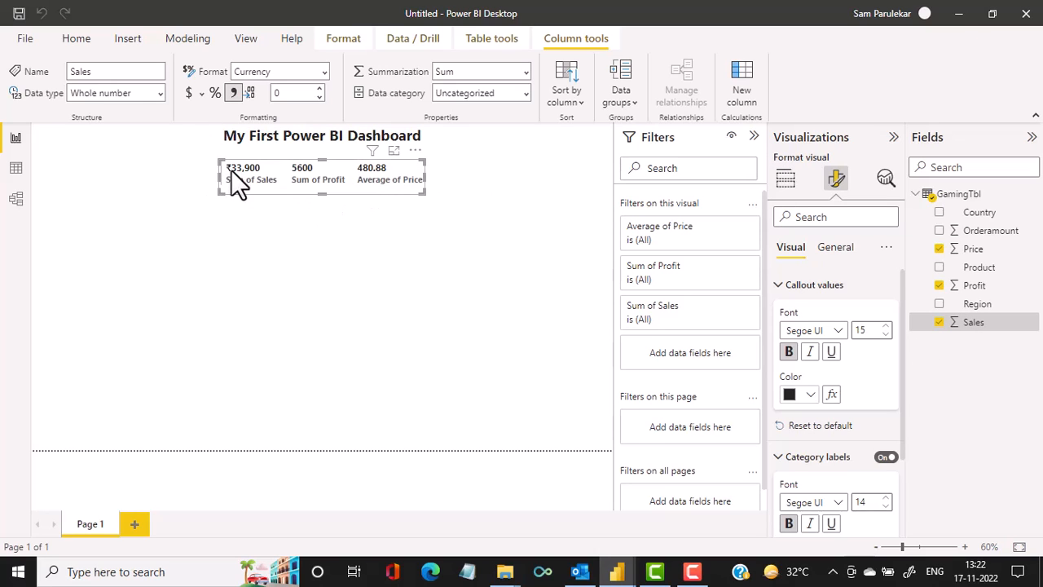
Step: Format the Profit field as currency with the ₹ Hindi (India) symbol
left_click(966, 547)
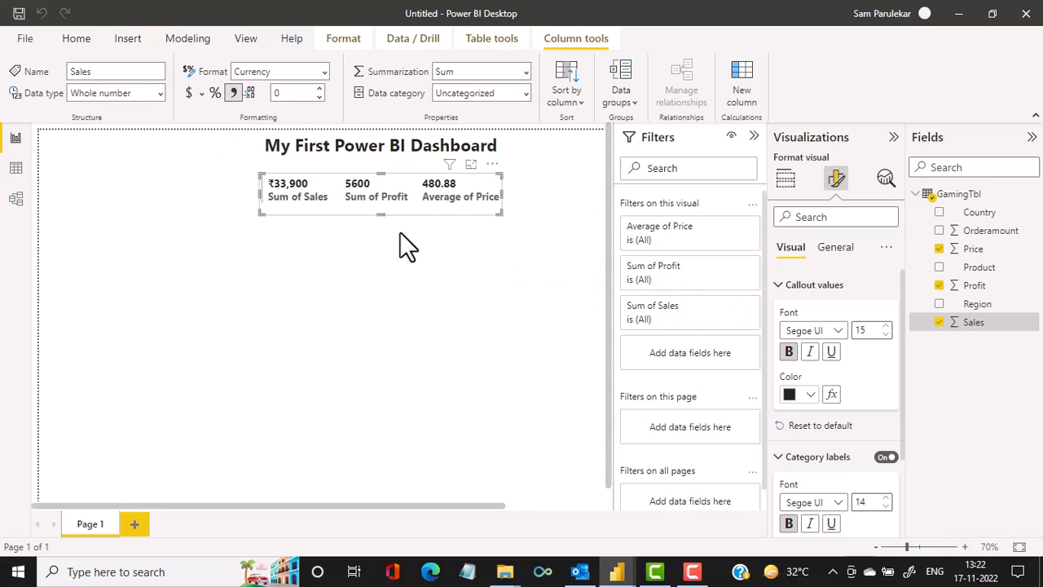
left_click(983, 290)
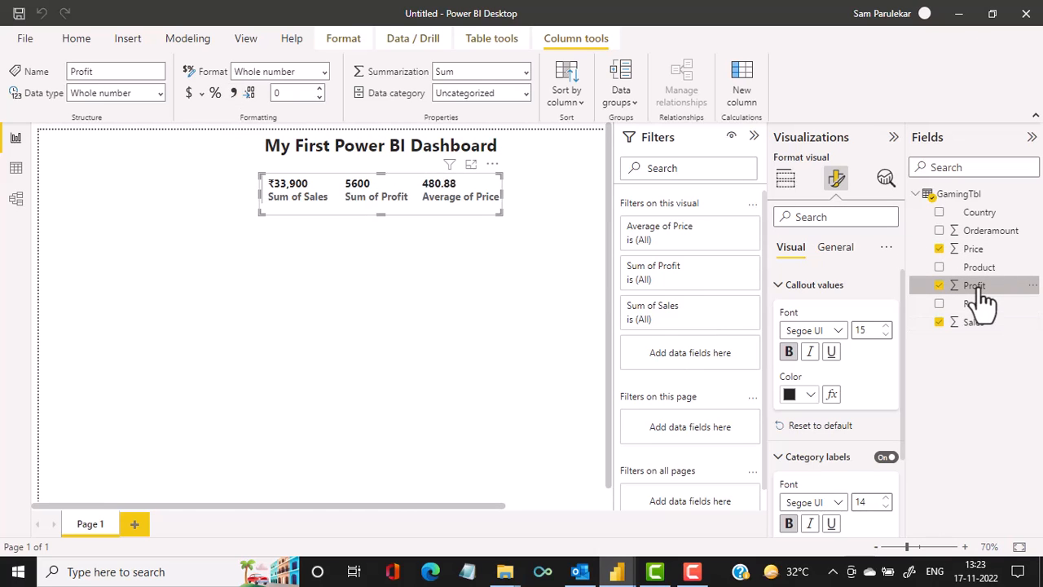
left_click(202, 95)
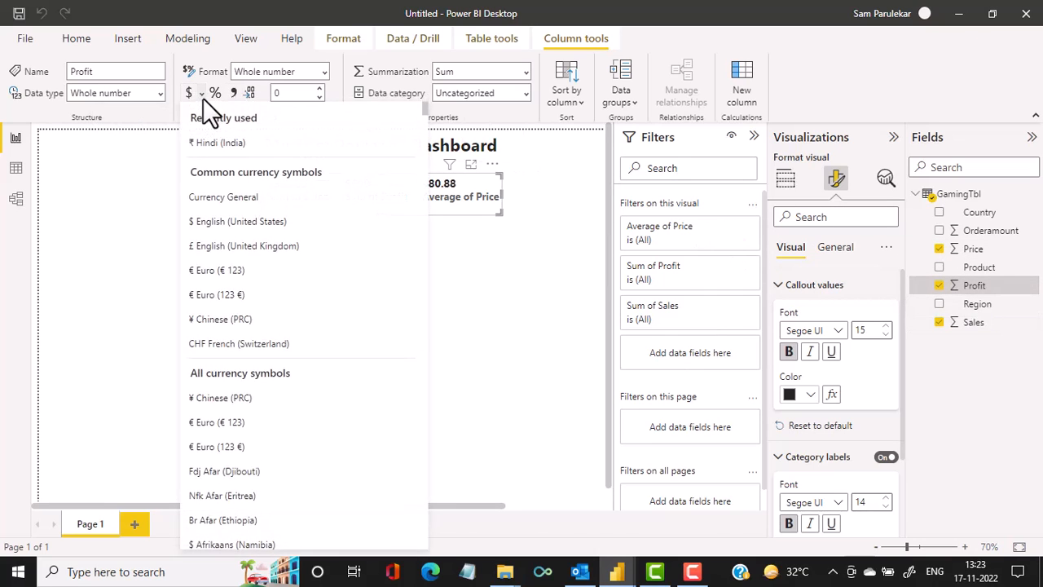
left_click(207, 147)
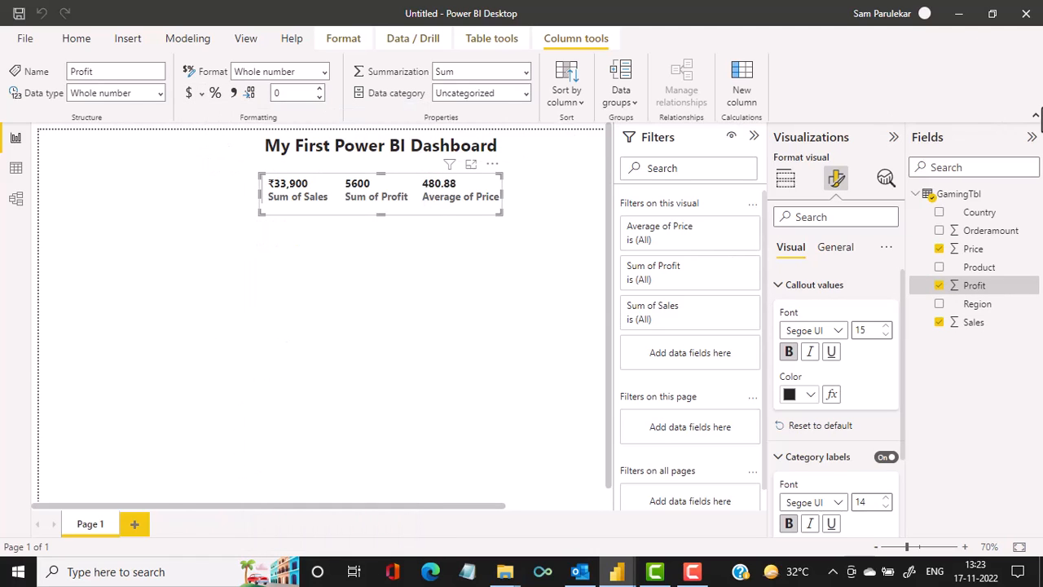
Step: Format the Price field as currency with the ₹ Hindi (India) symbol
left_click(966, 249)
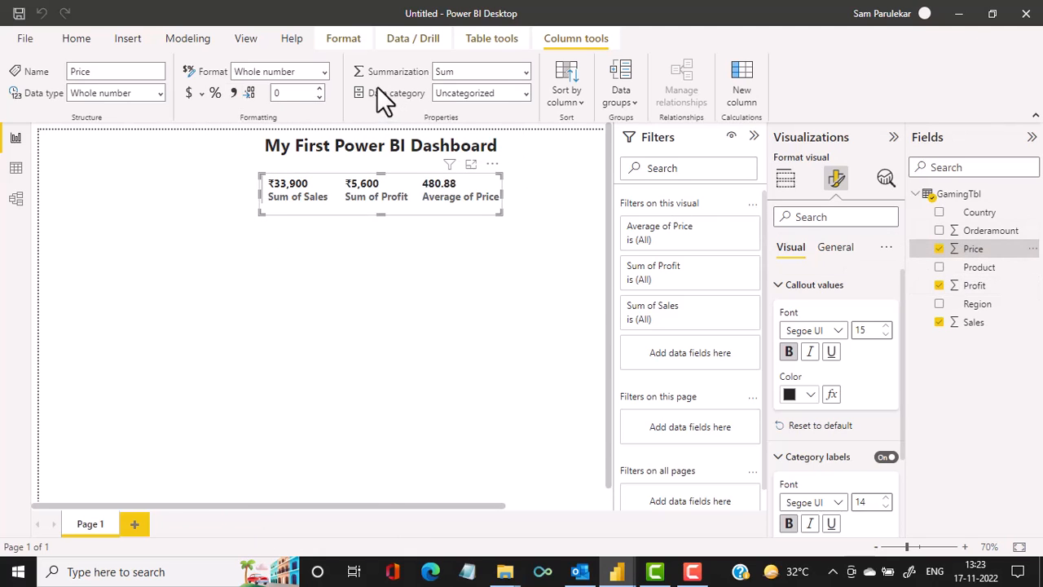
left_click(197, 91)
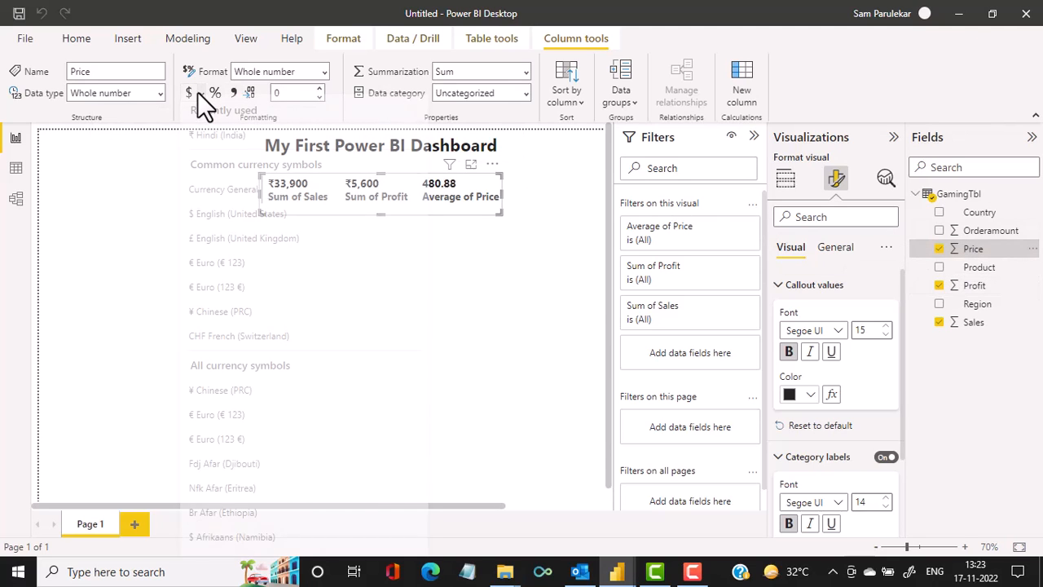
left_click(209, 143)
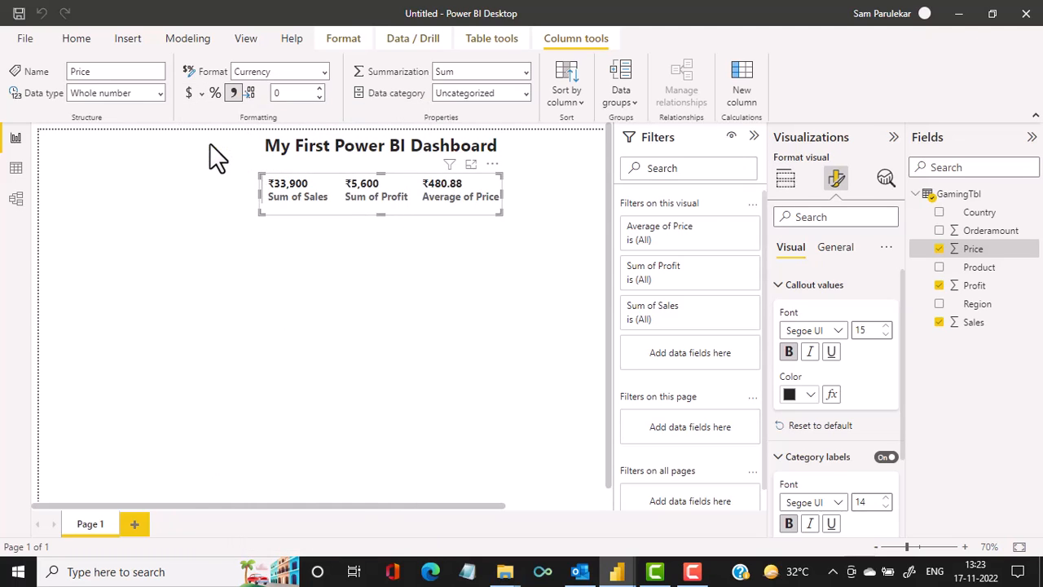
Step: Collapse the Visualizations and Filters panes and set the report page zoom to 69%
left_click(894, 139)
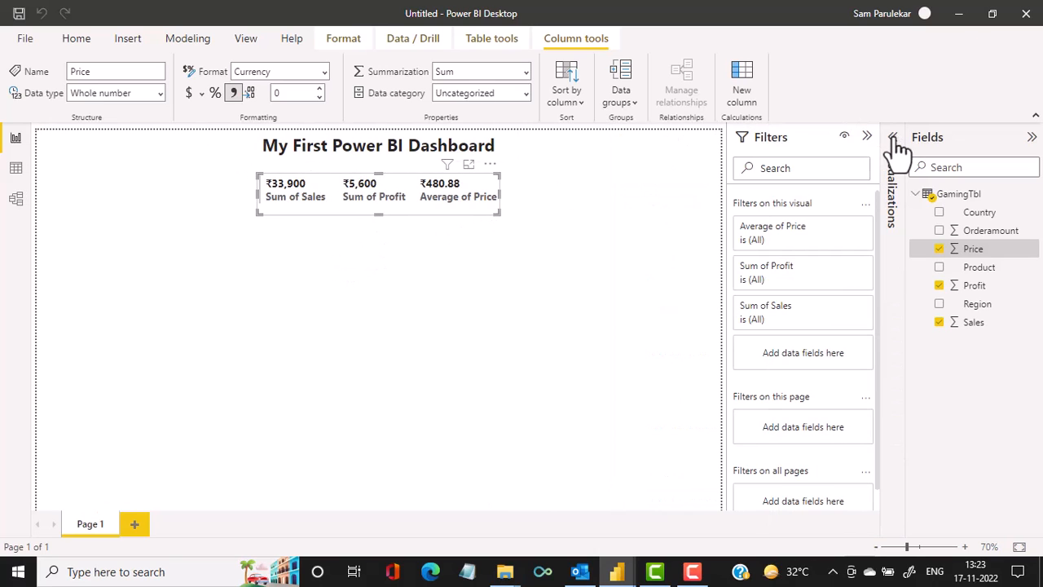
left_click(868, 137)
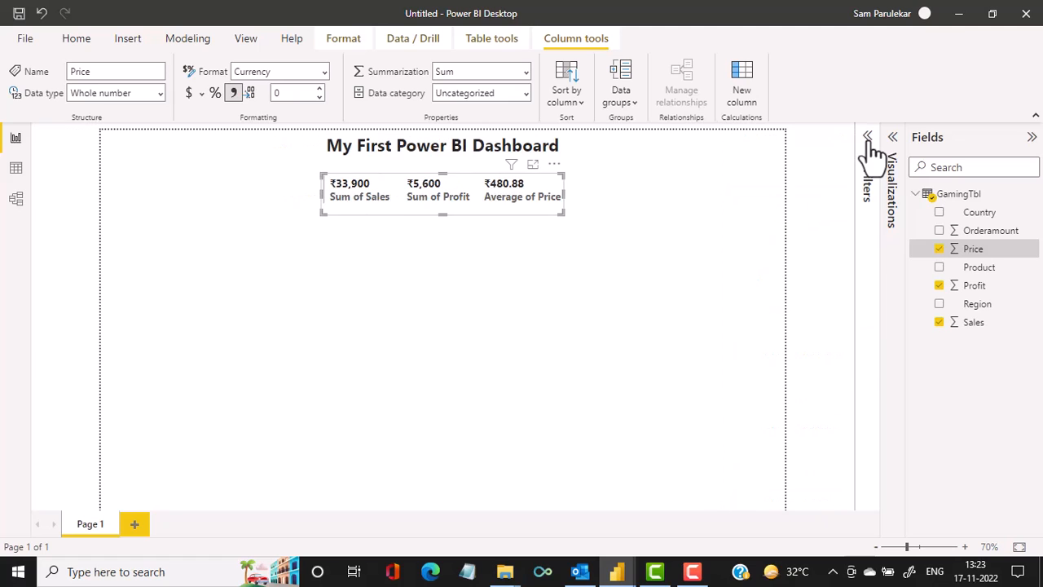
left_click(876, 547)
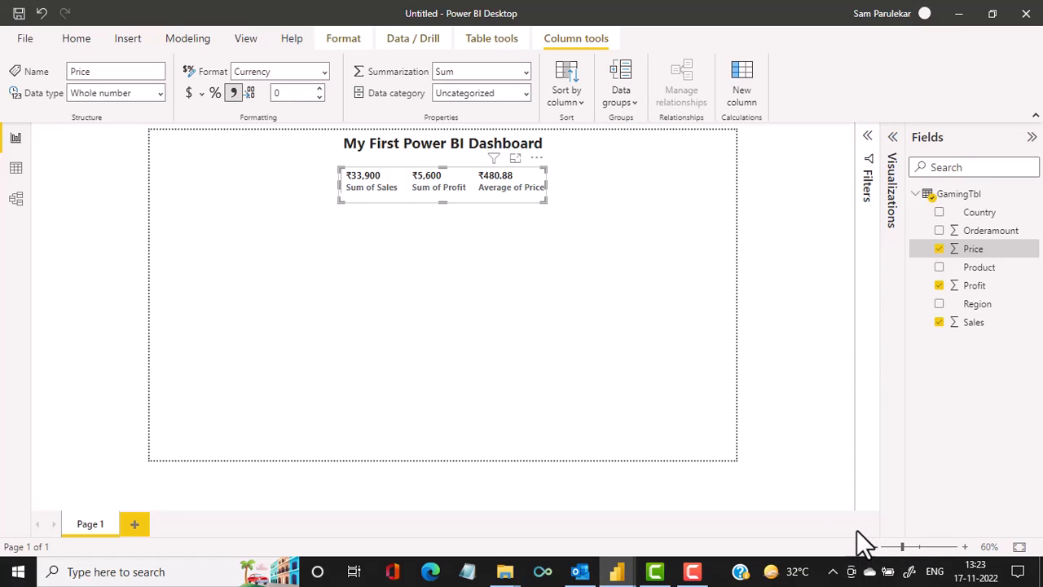
left_click_drag(903, 547, 905, 547)
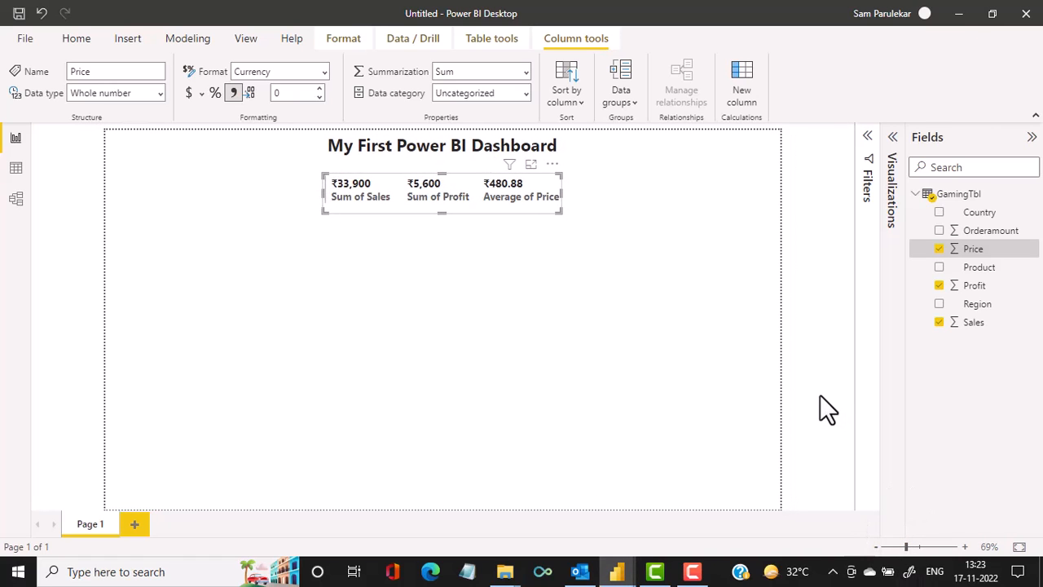
left_click(572, 307)
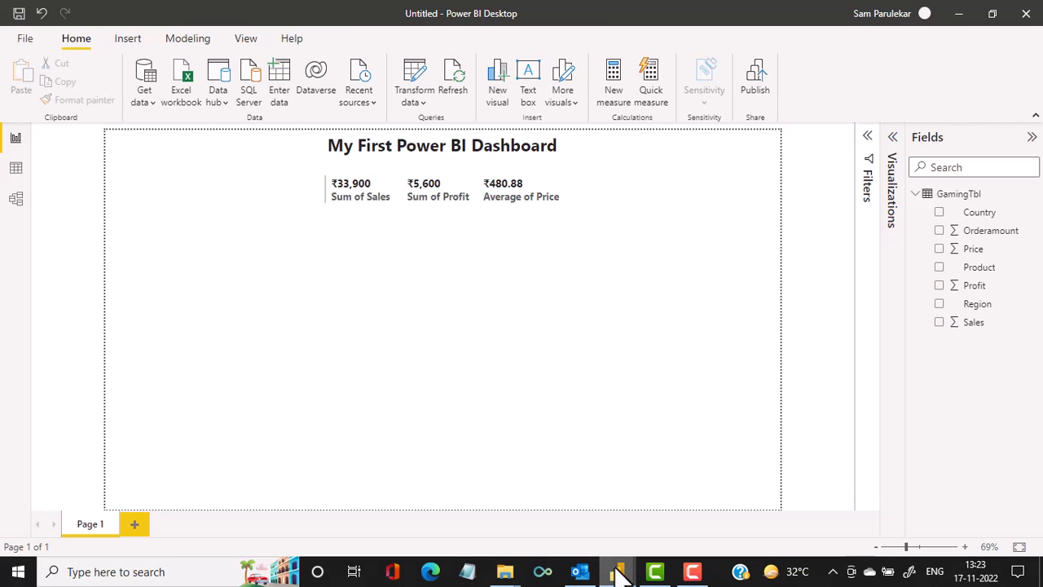
Step: Examine the Sum of Sales by Region column chart in the PBI Getting Started report, and return to the Untitled report
mouse_move(617, 571)
left_click(532, 521)
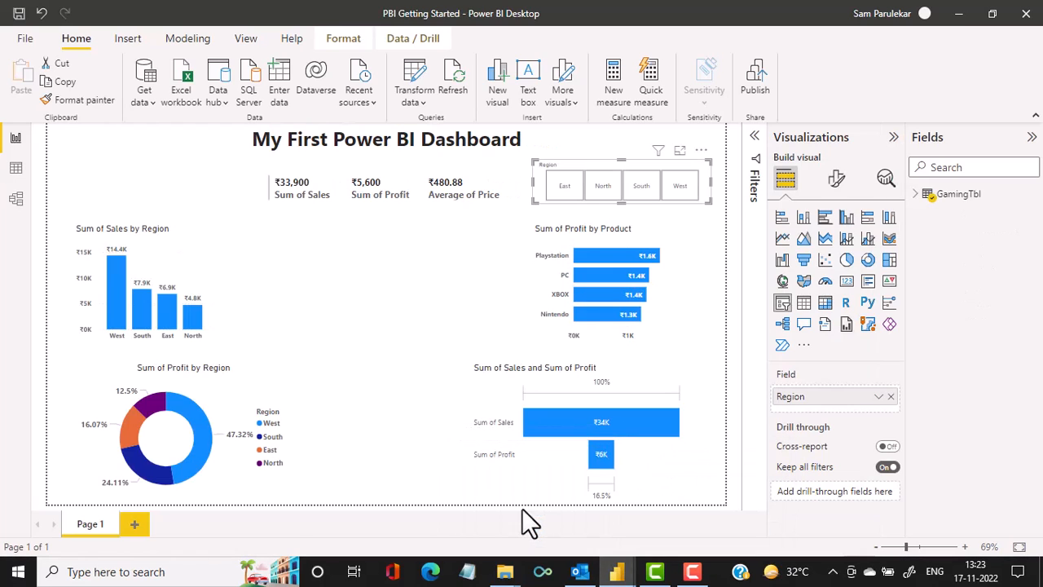
mouse_move(172, 321)
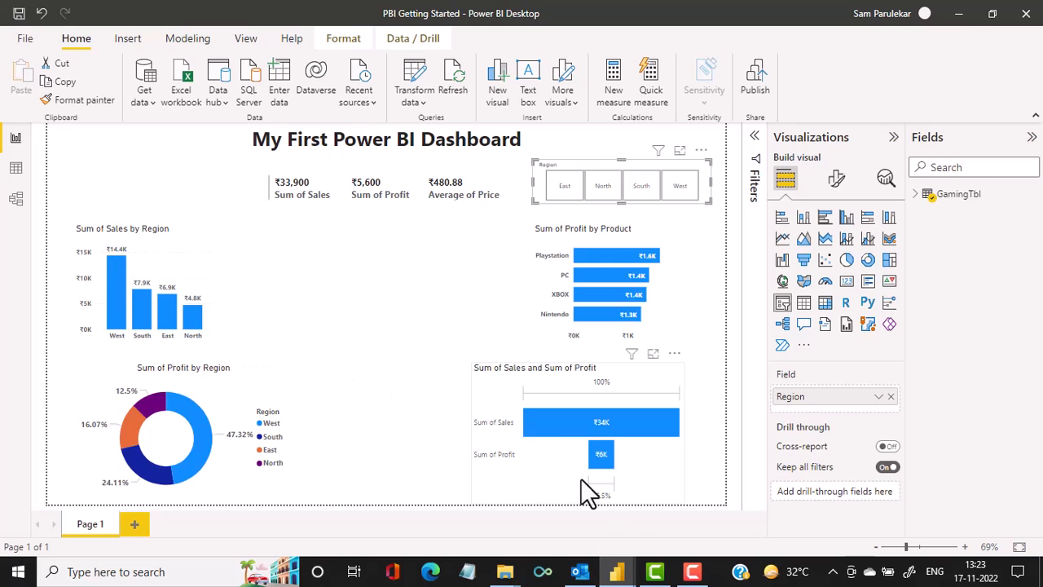
mouse_move(617, 577)
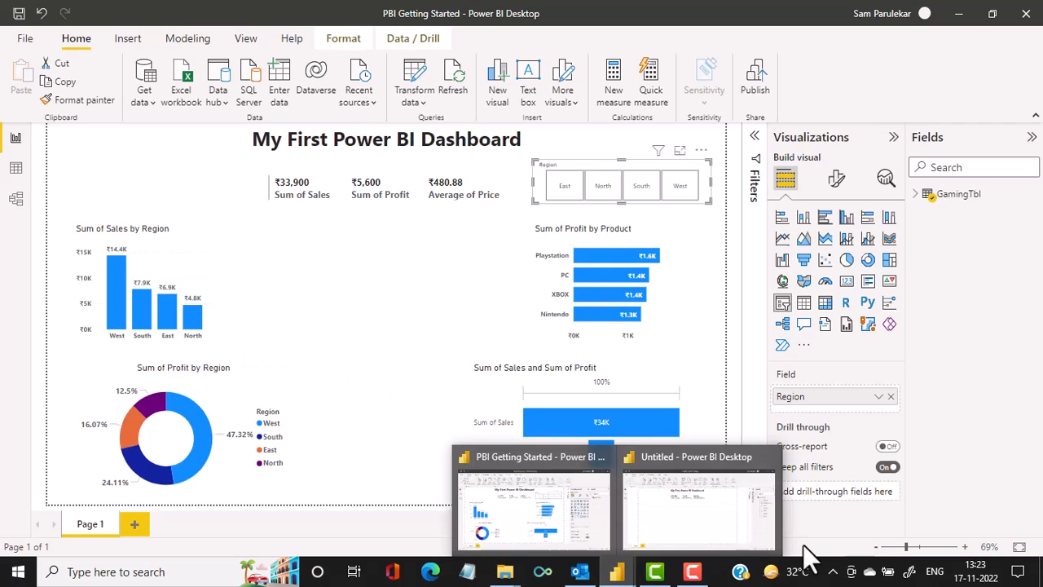
left_click(693, 512)
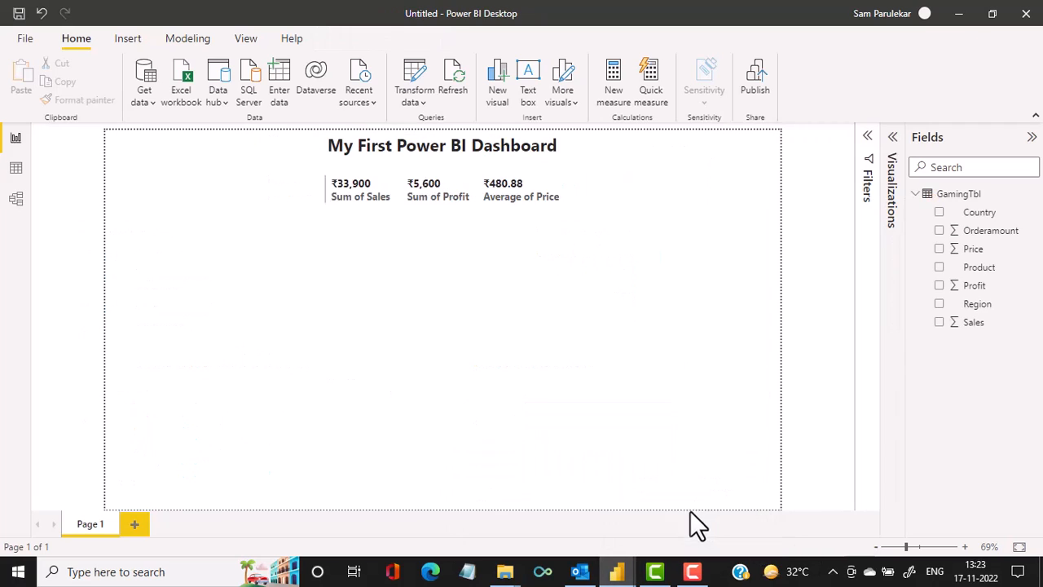
Step: Insert a clustered column chart of Sales by Region and place it at the page's left side, below the card
left_click(894, 179)
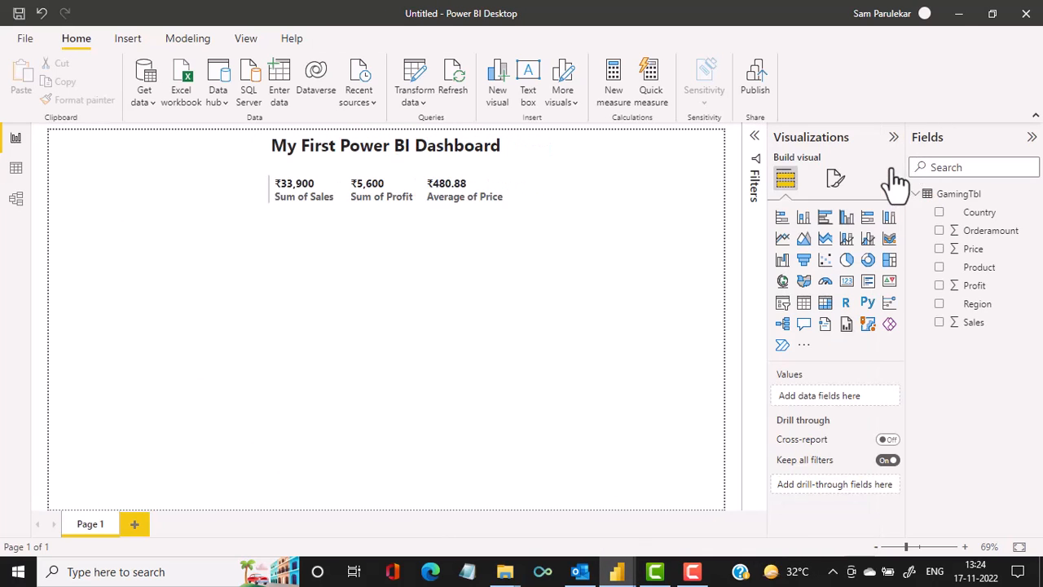
left_click(847, 219)
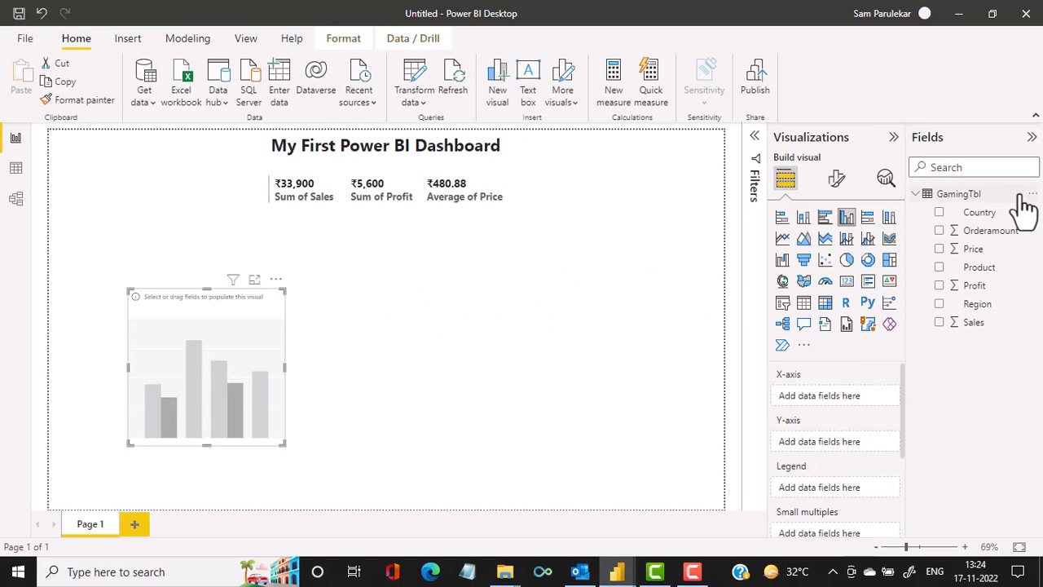
left_click(939, 322)
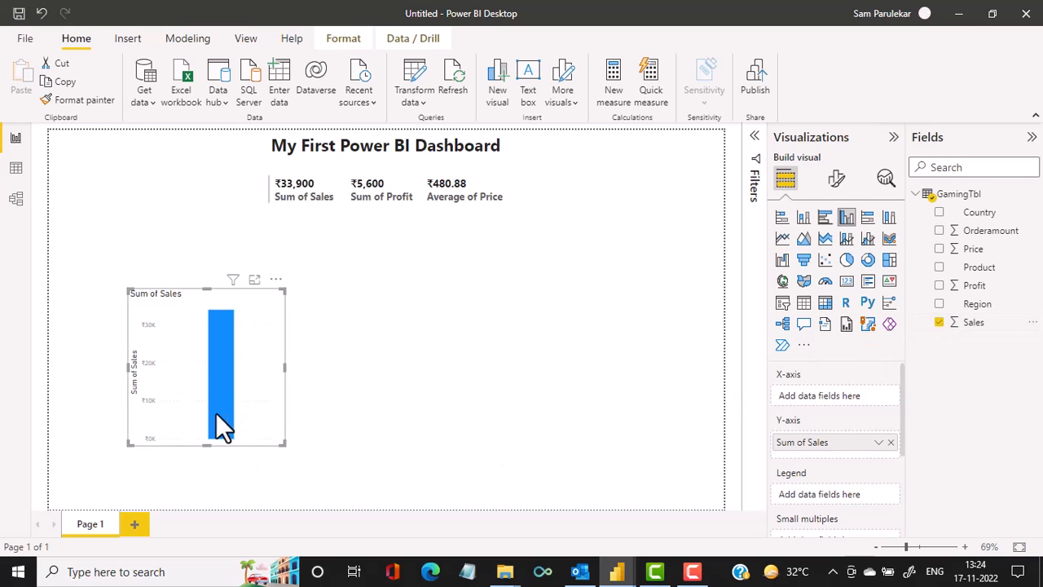
mouse_move(222, 388)
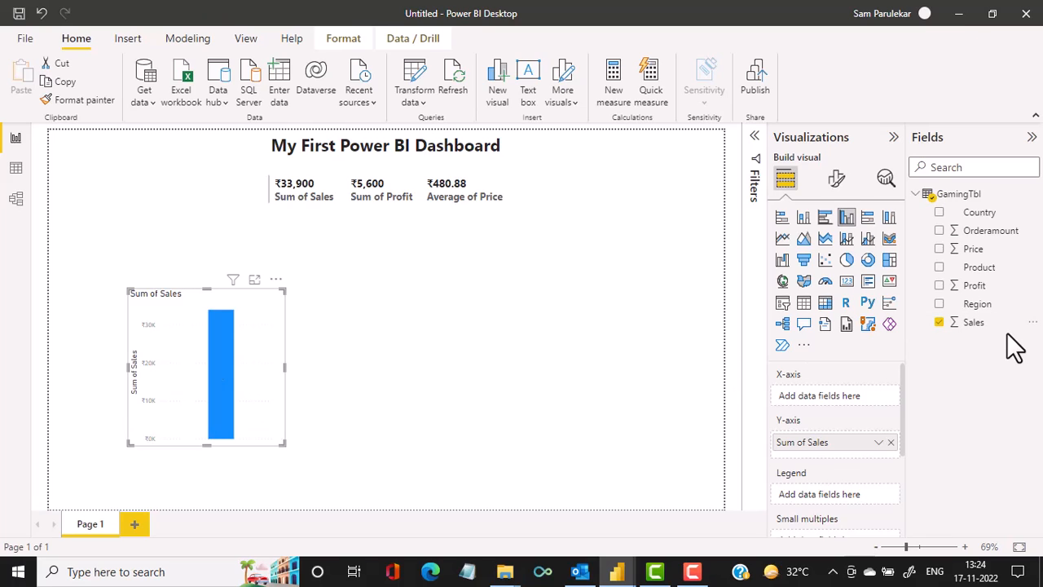
left_click(940, 304)
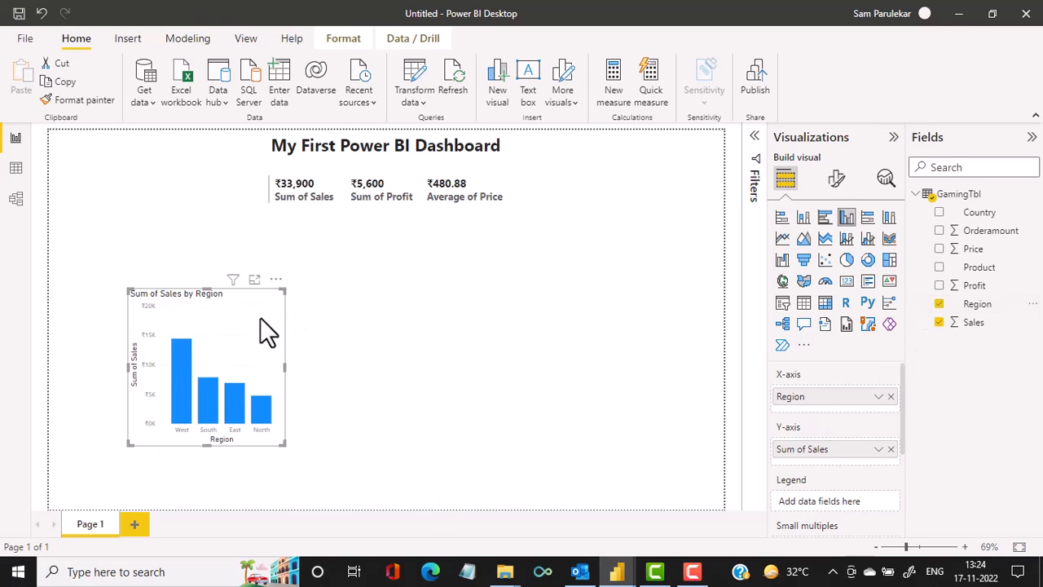
left_click_drag(255, 326, 203, 281)
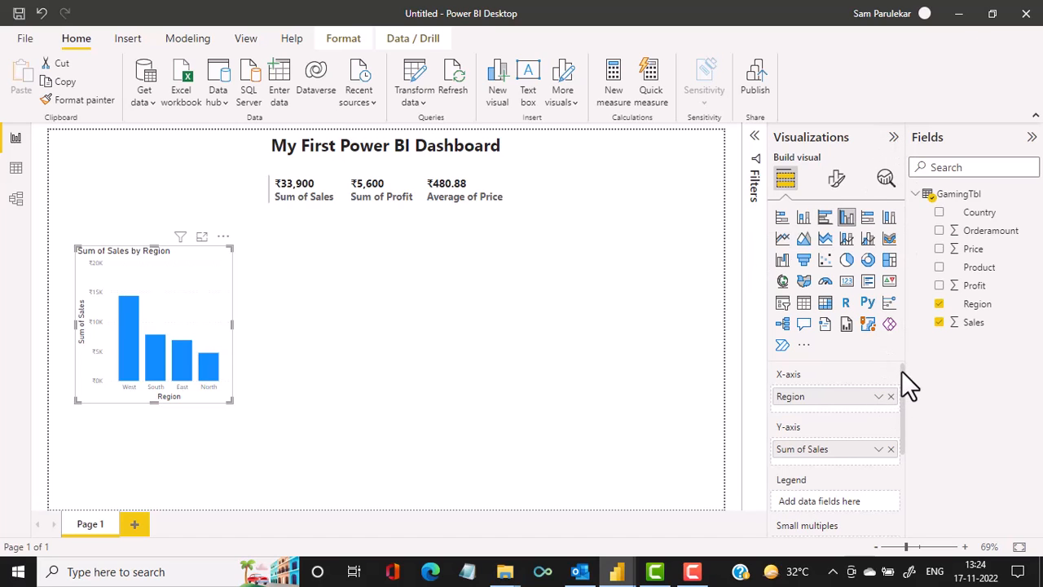
Step: Turn off the X-axis title of the Sum of Sales by Region column chart
left_click_drag(902, 371, 902, 383)
scroll(902, 406, "down", 3)
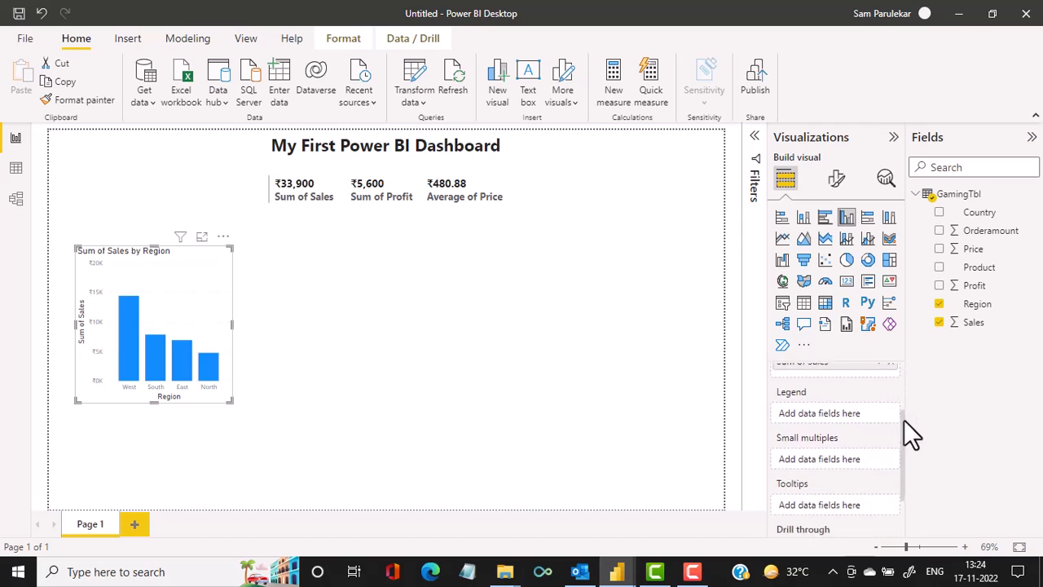
scroll(906, 440, "up", 3)
left_click(838, 181)
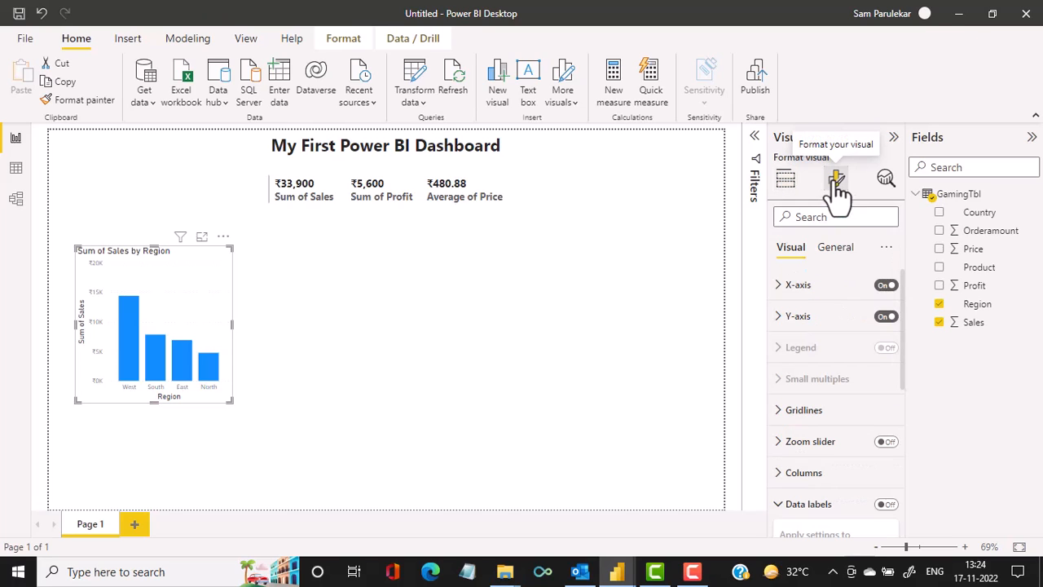
left_click(785, 298)
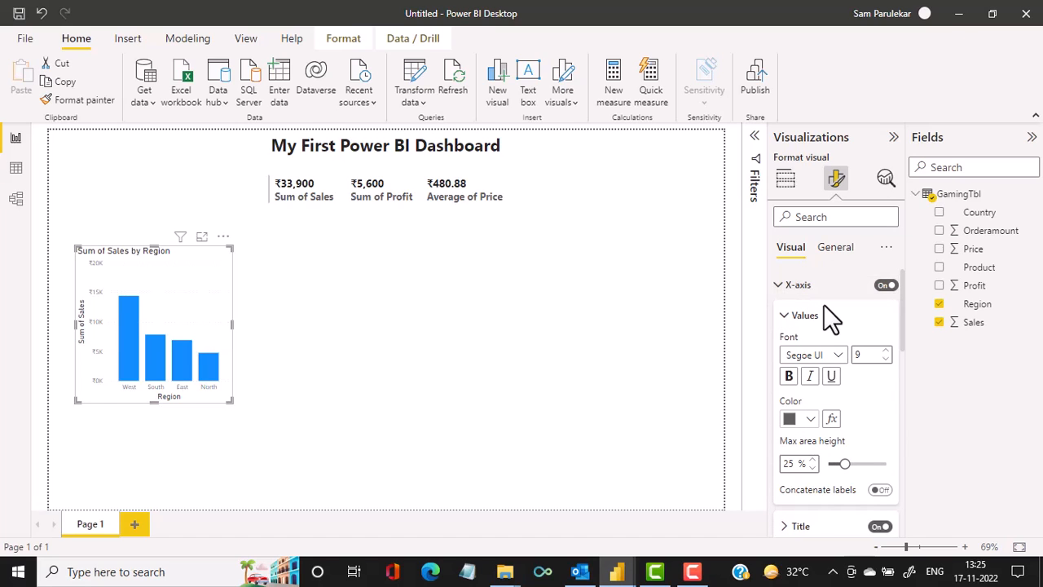
scroll(830, 314, "down", 3)
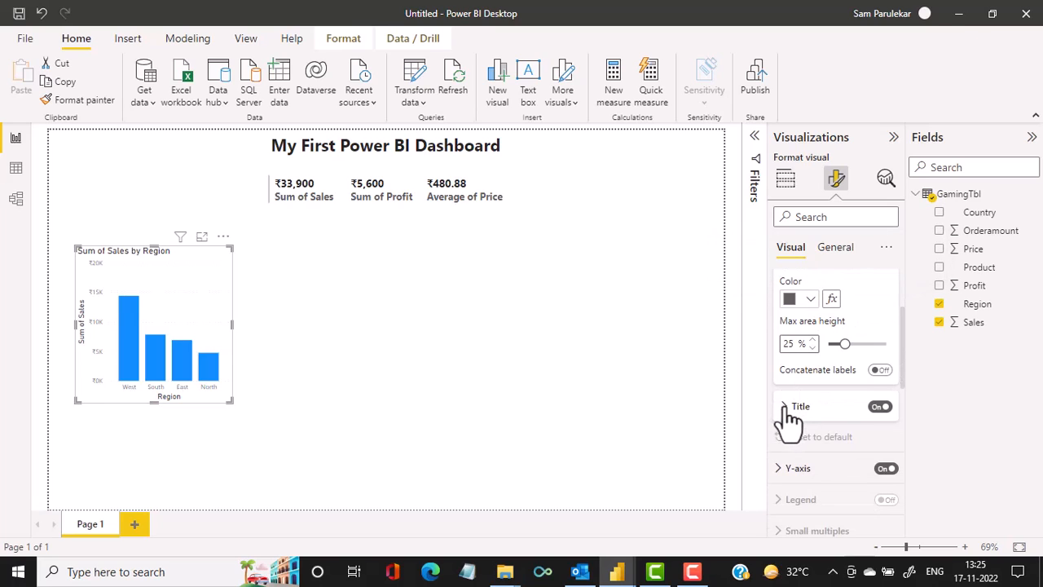
left_click(879, 407)
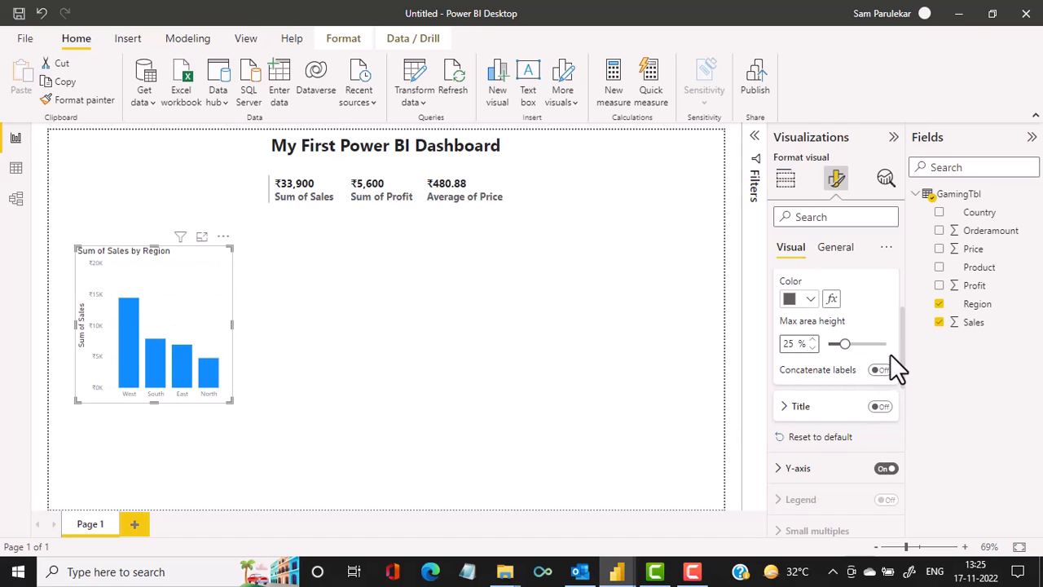
Step: Make the column chart's X-axis values bold
left_click_drag(903, 341, 905, 315)
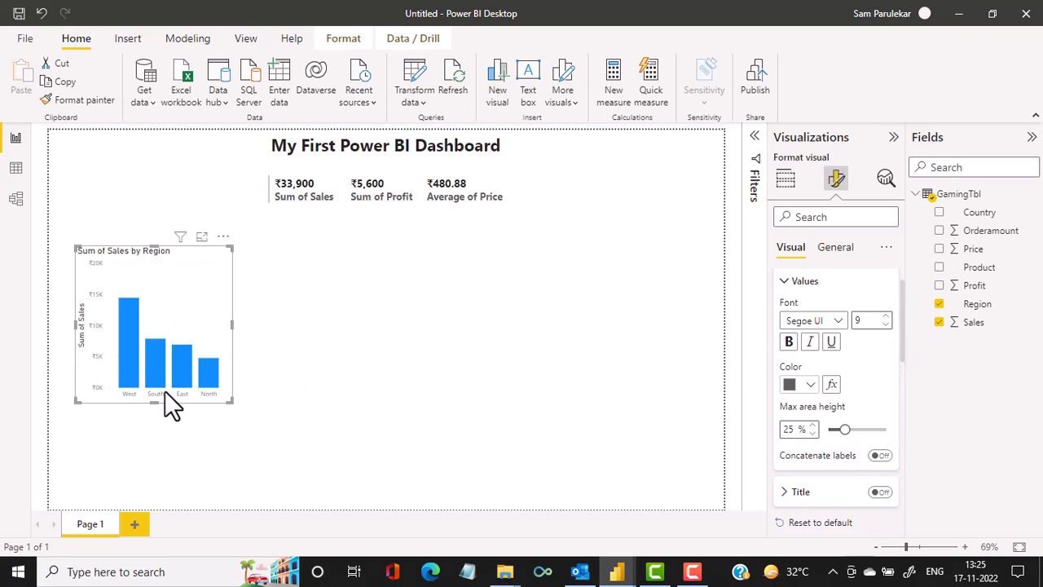
left_click(789, 342)
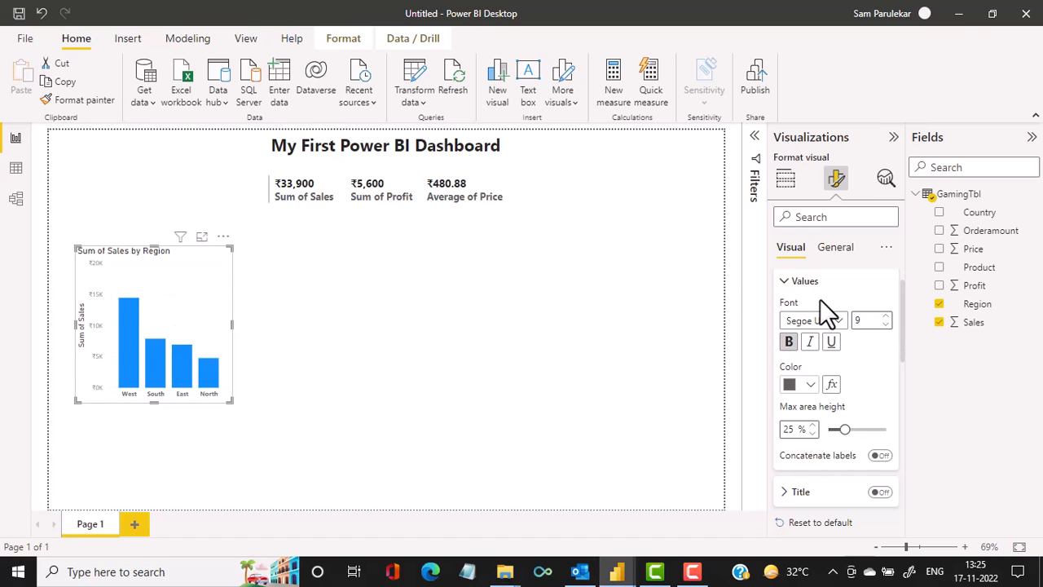
left_click(785, 286)
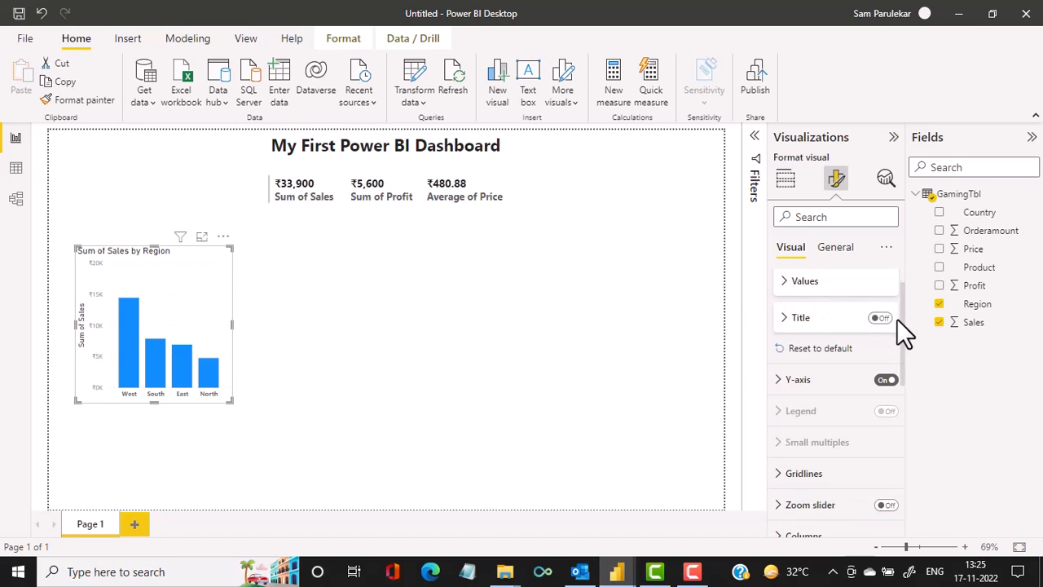
Step: Turn off the Y-axis title of the Sum of Sales by Region column chart
left_click(780, 390)
scroll(778, 388, "down", 3)
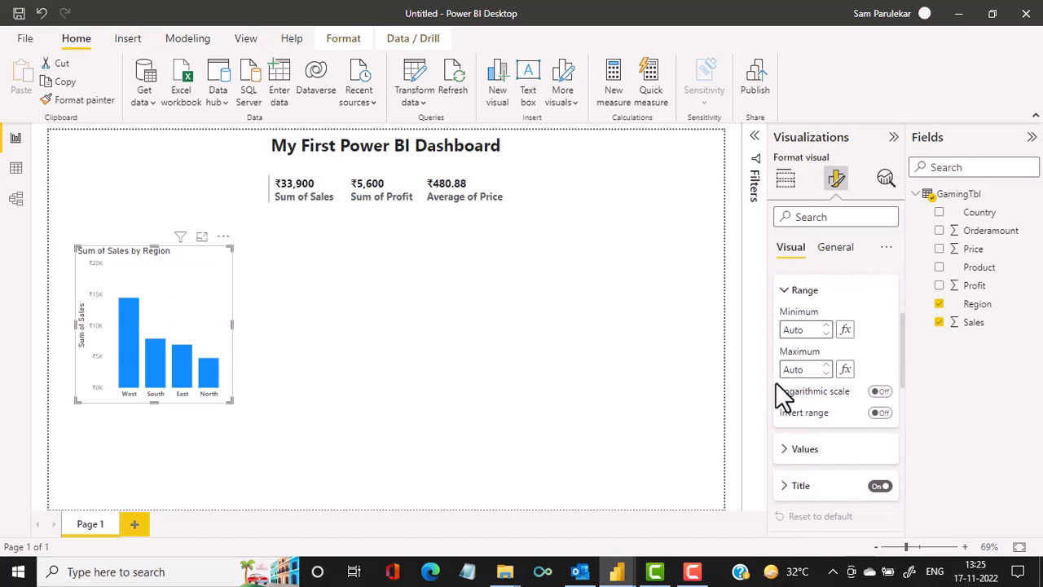
left_click(787, 445)
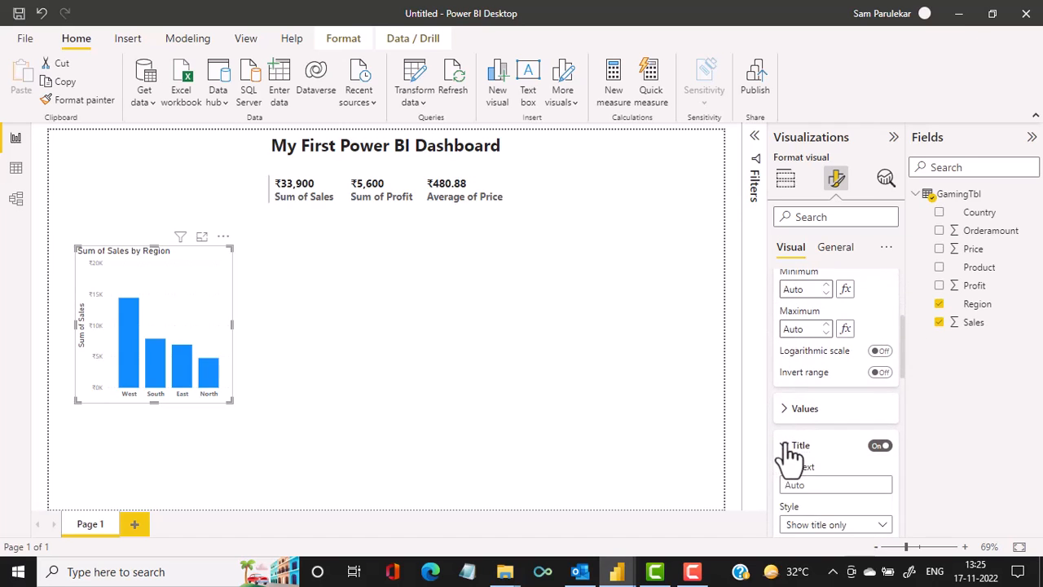
scroll(786, 441, "down", 4)
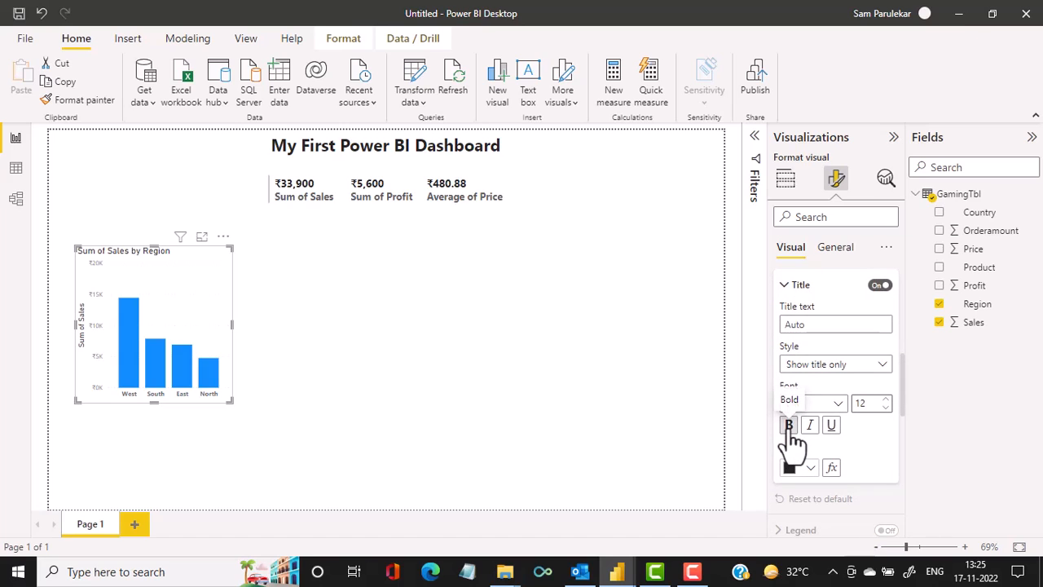
left_click(789, 425)
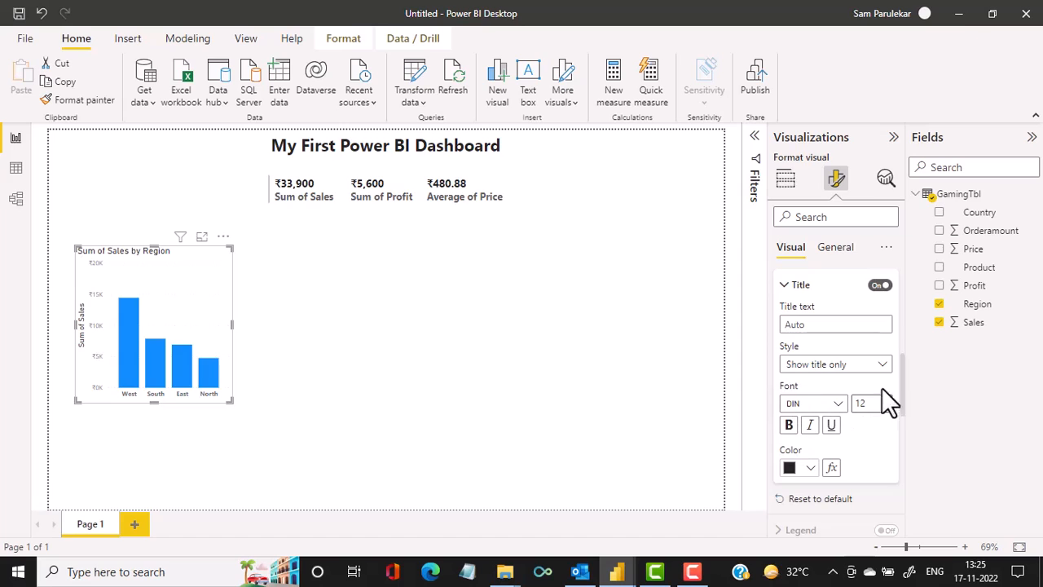
left_click(878, 289)
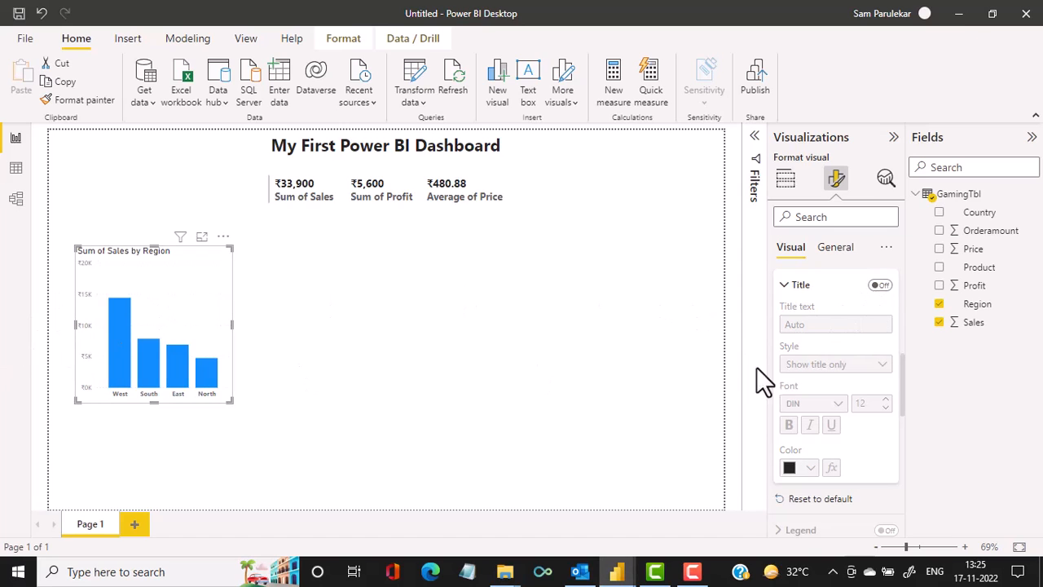
Step: Make the Y-axis values of the Sum of Sales by Region column chart bold
left_click(784, 293)
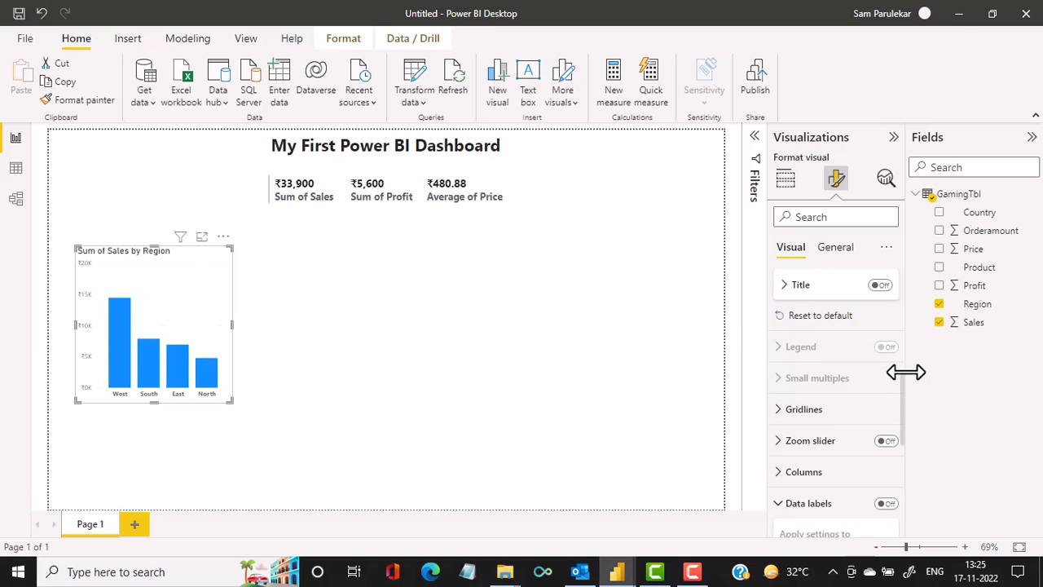
left_click_drag(900, 383, 845, 351)
left_click(785, 367)
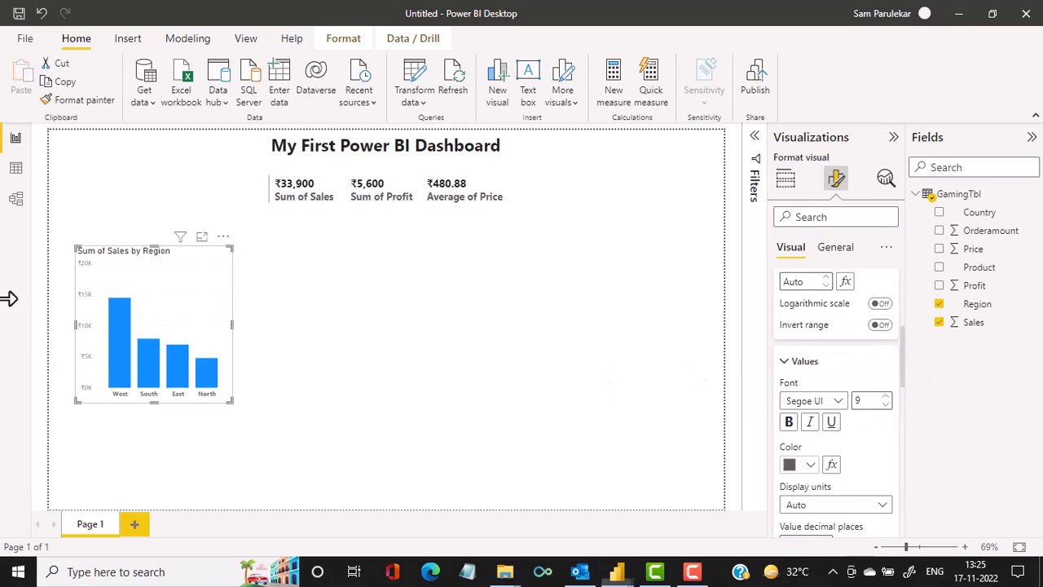
left_click(788, 421)
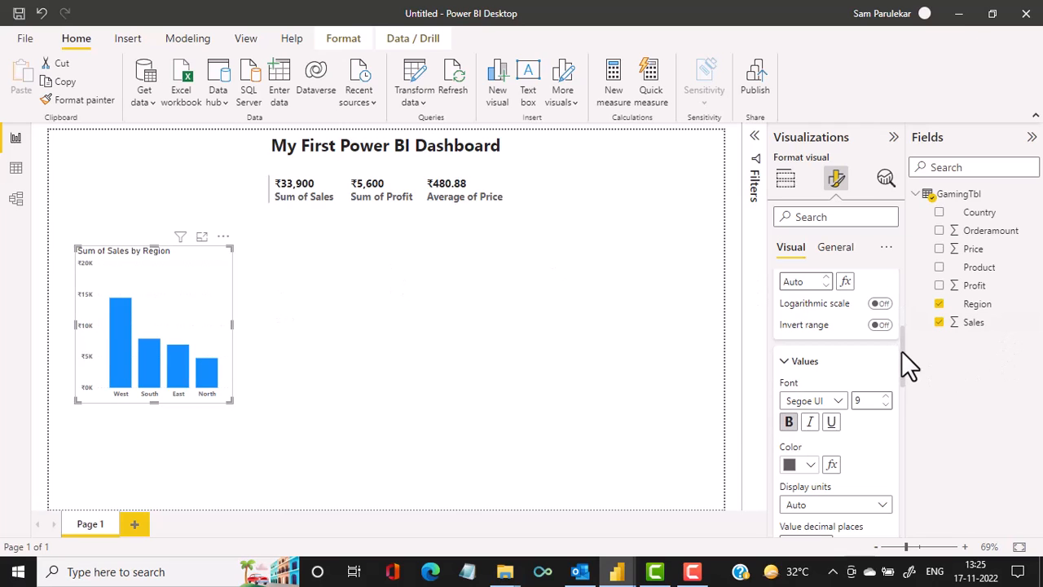
Step: Turn on data labels for the Sum of Sales by Region column chart and set their position to Inside end
left_click_drag(901, 350, 899, 444)
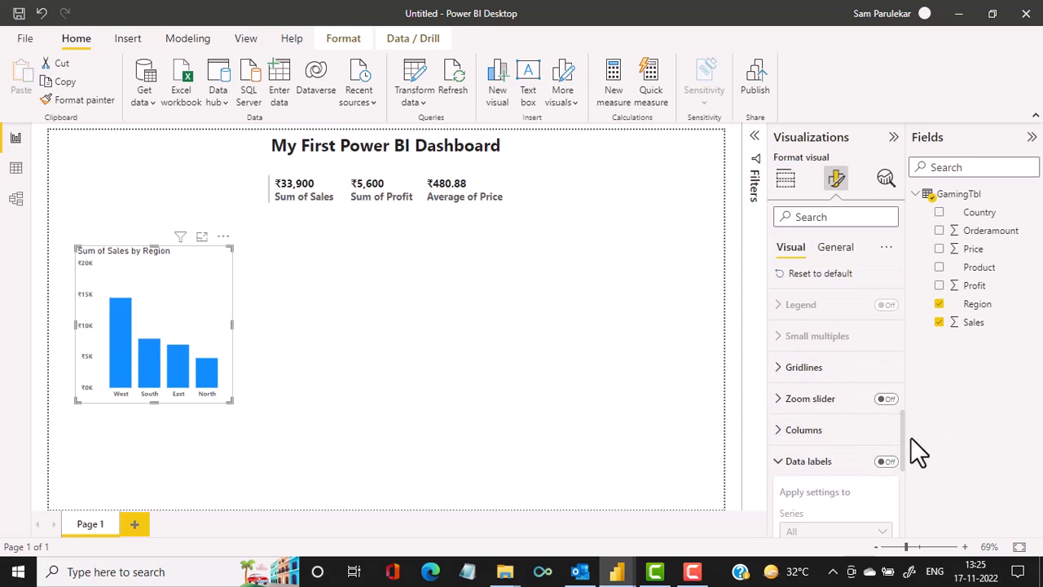
left_click(889, 461)
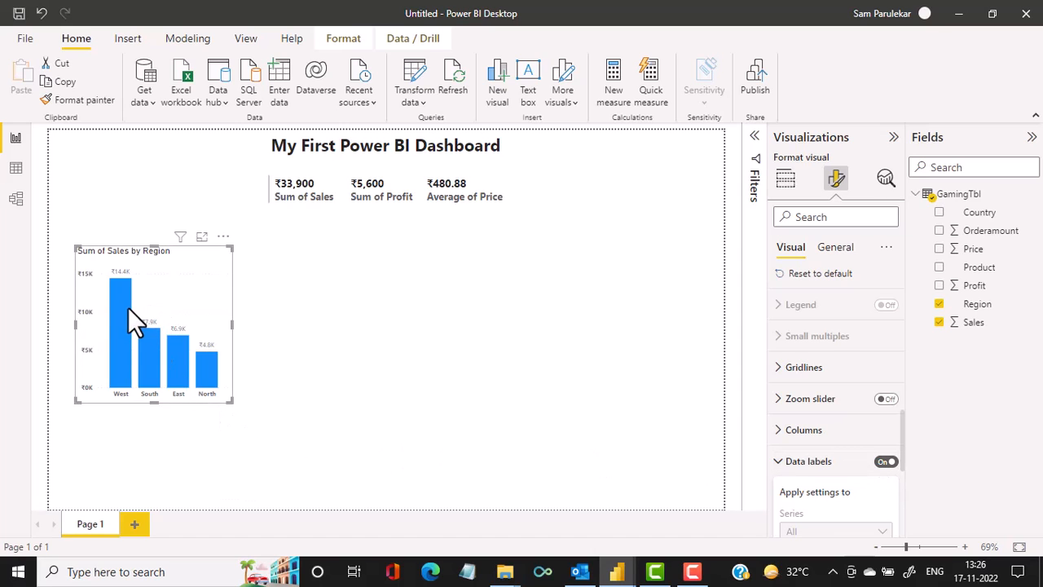
scroll(874, 471, "down", 4)
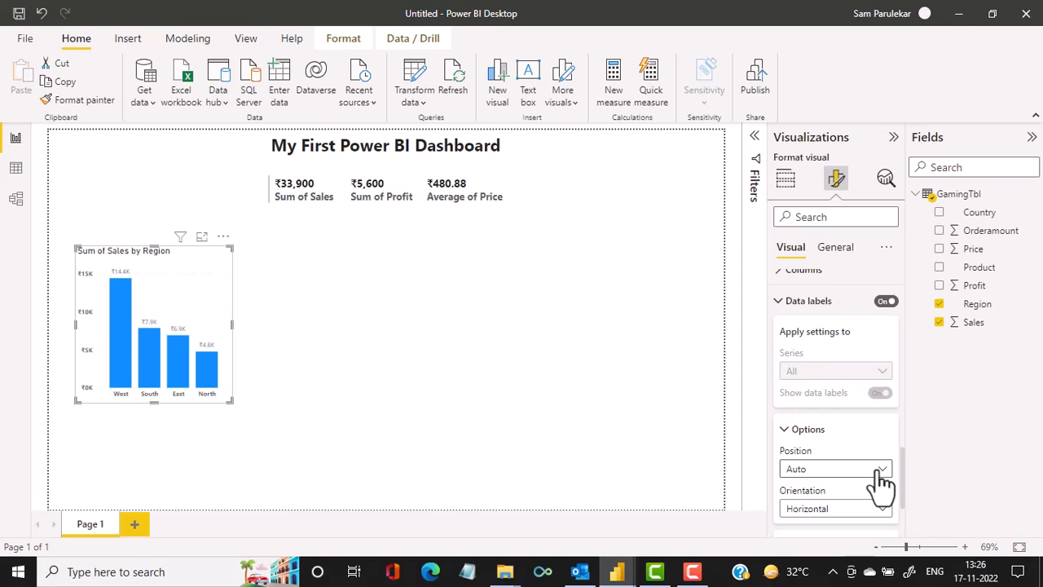
scroll(883, 482, "down", 1)
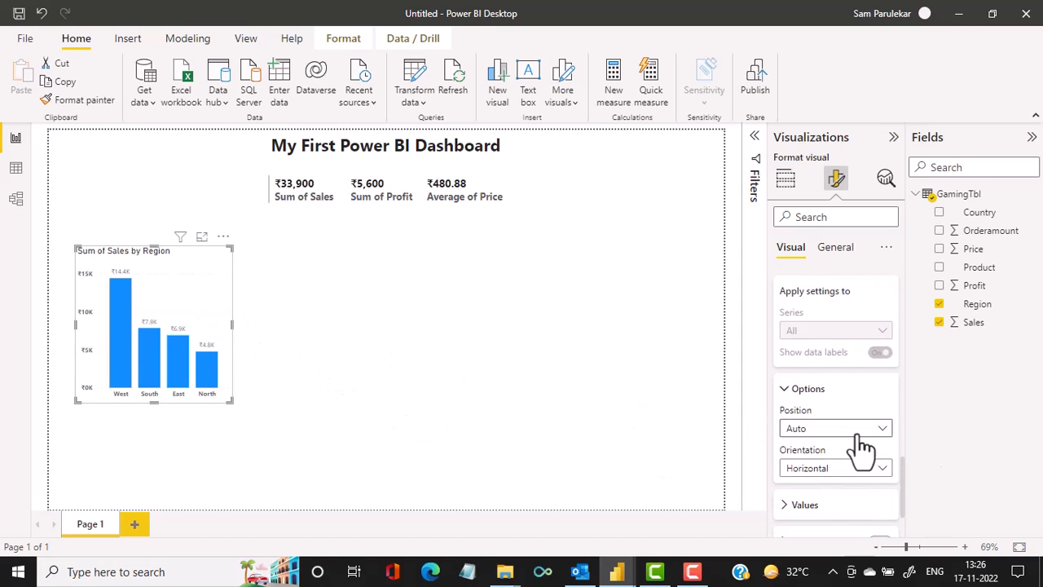
left_click(862, 440)
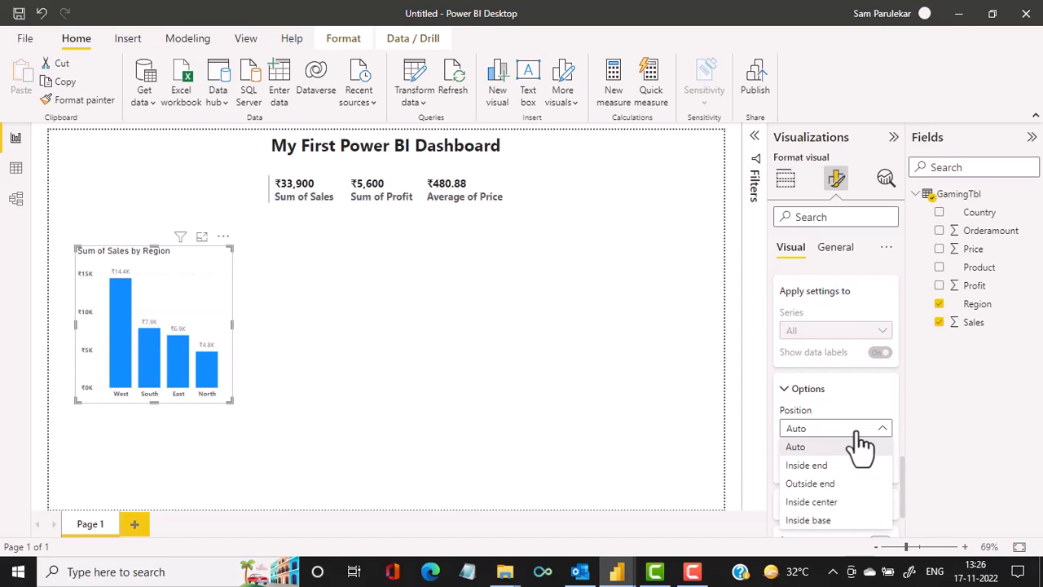
left_click(807, 465)
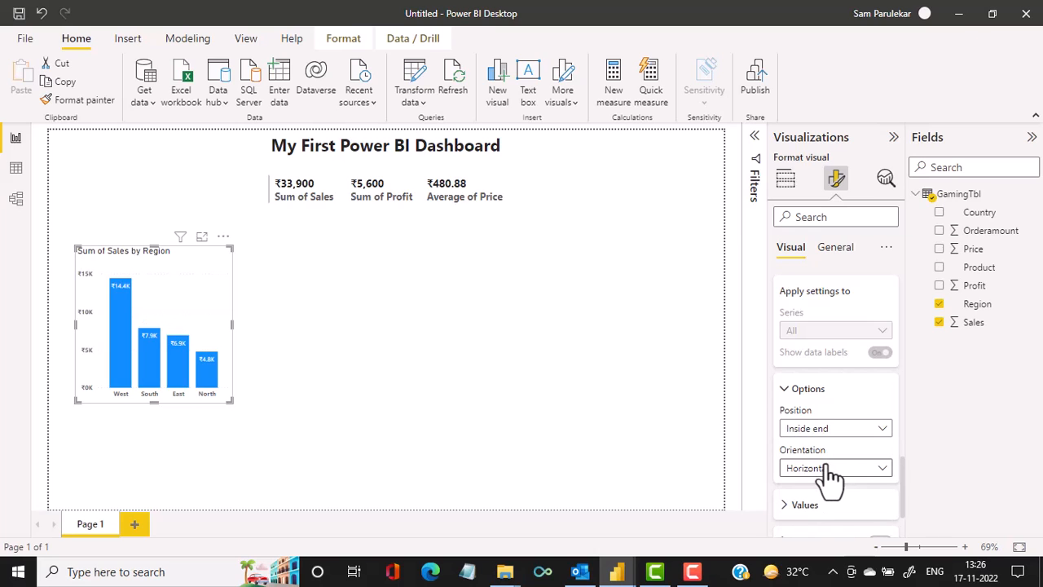
Step: Try the Outside end position for the column chart's data labels and return them to Inside end
left_click(843, 432)
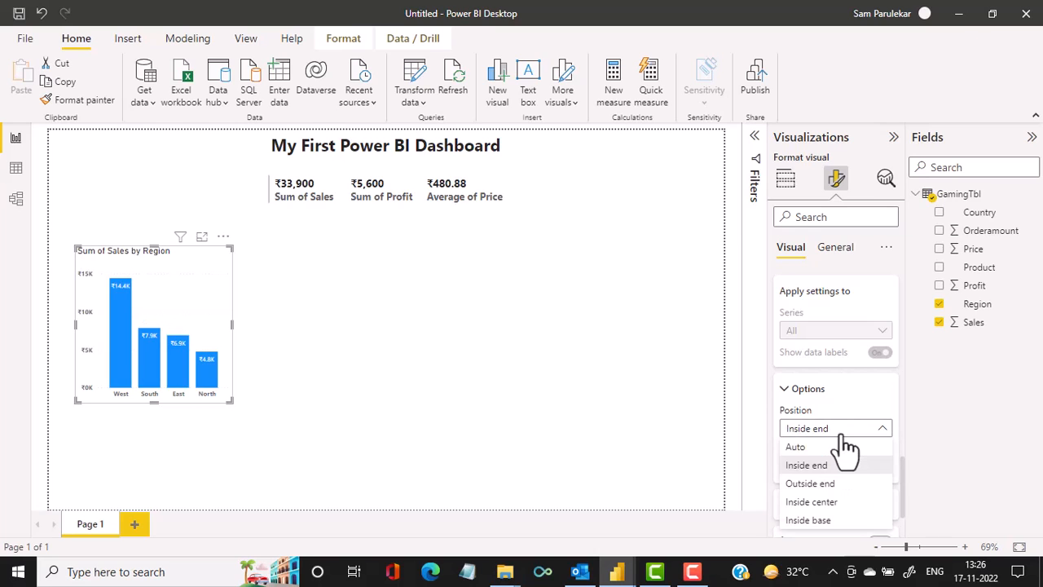
left_click(825, 485)
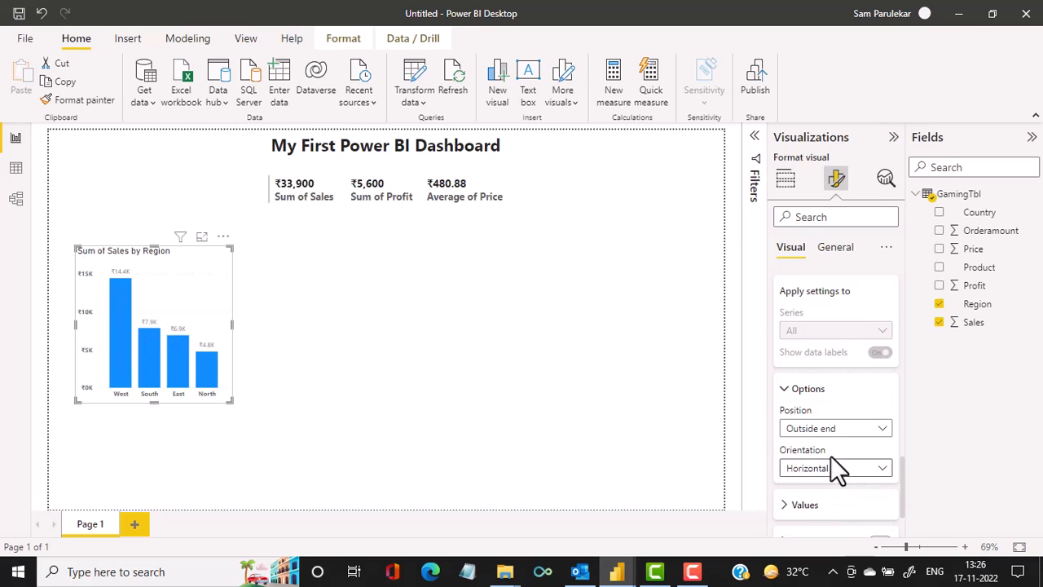
left_click(844, 432)
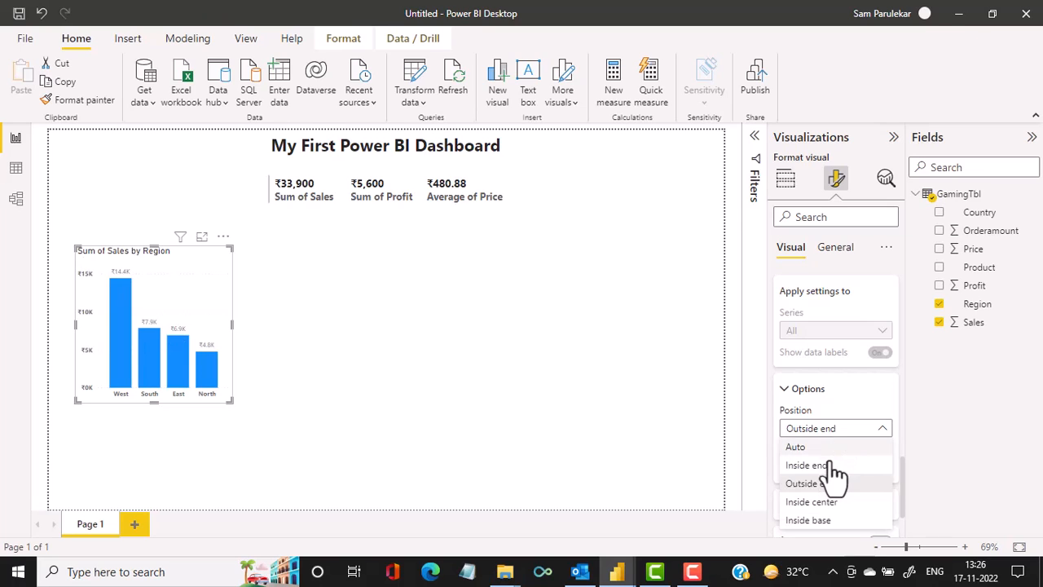
left_click(827, 466)
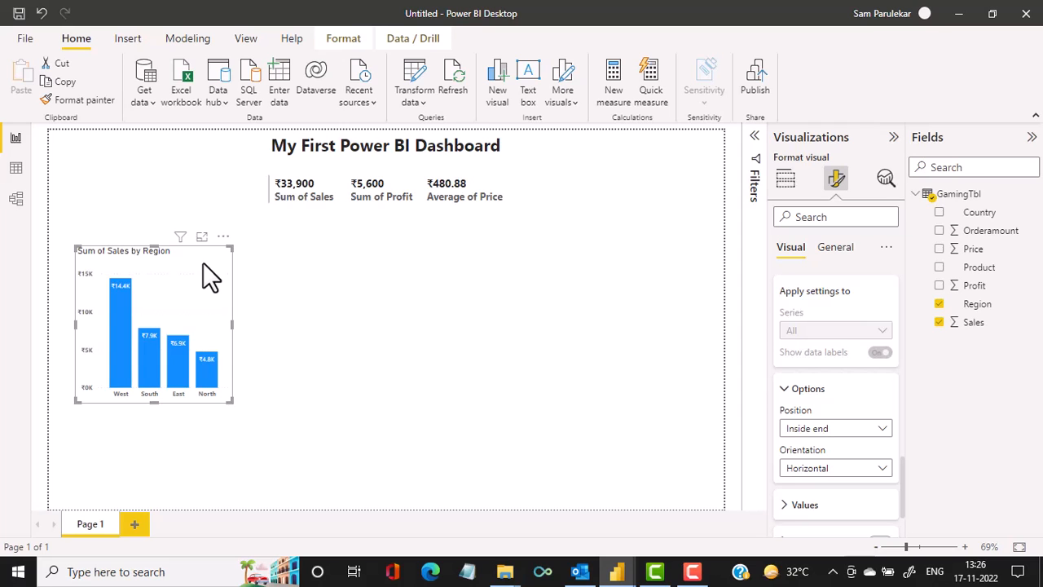
Step: Check the finished dashboard in the PBI Getting Started report for the next visual and return to the untitled report
mouse_move(621, 575)
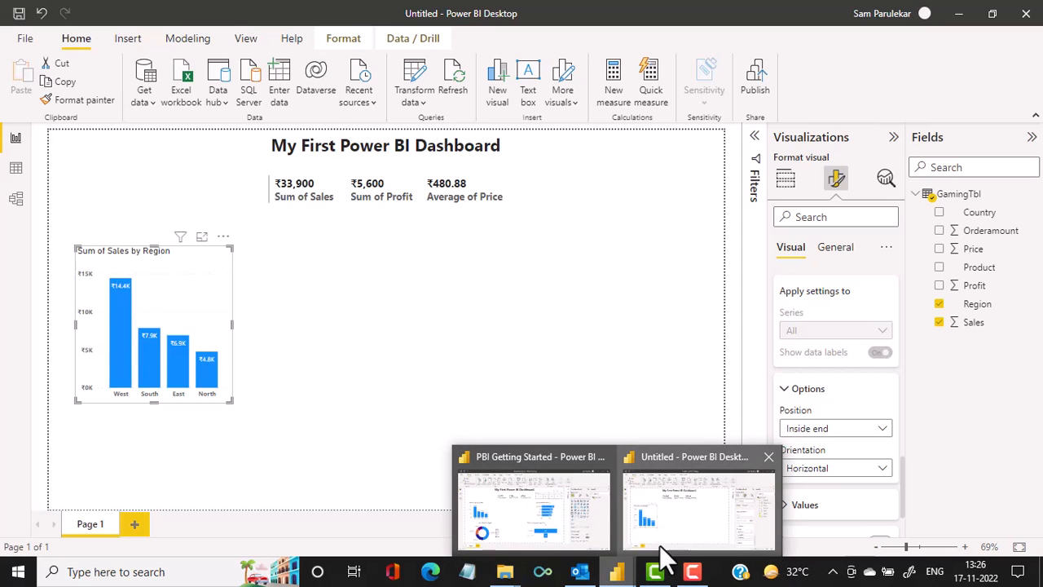
left_click(582, 530)
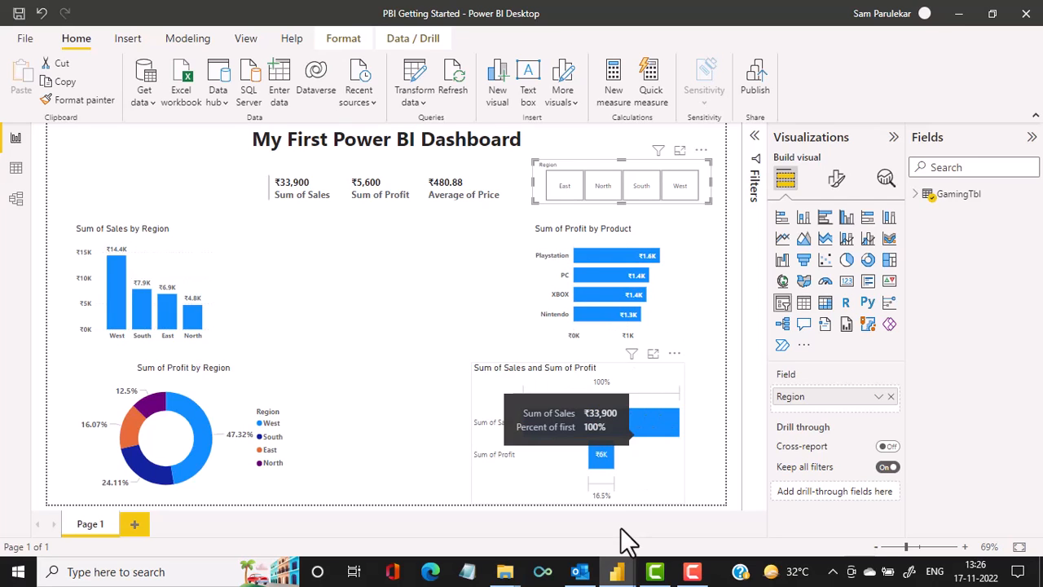
mouse_move(620, 575)
left_click(675, 525)
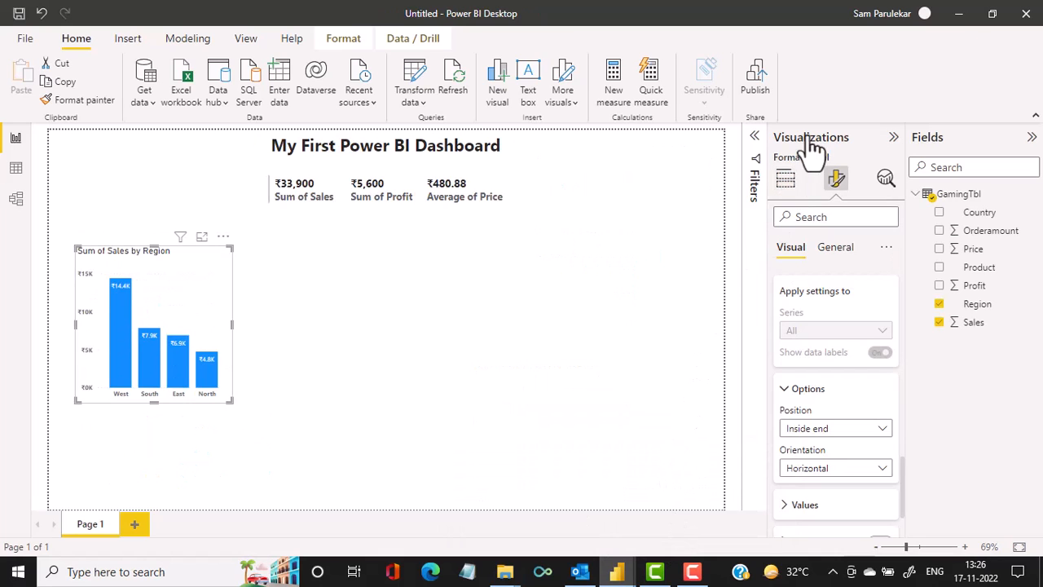
Step: Try changing the selected Sum of Sales by Region chart to a 100% stacked bar chart and undo the change
left_click(786, 181)
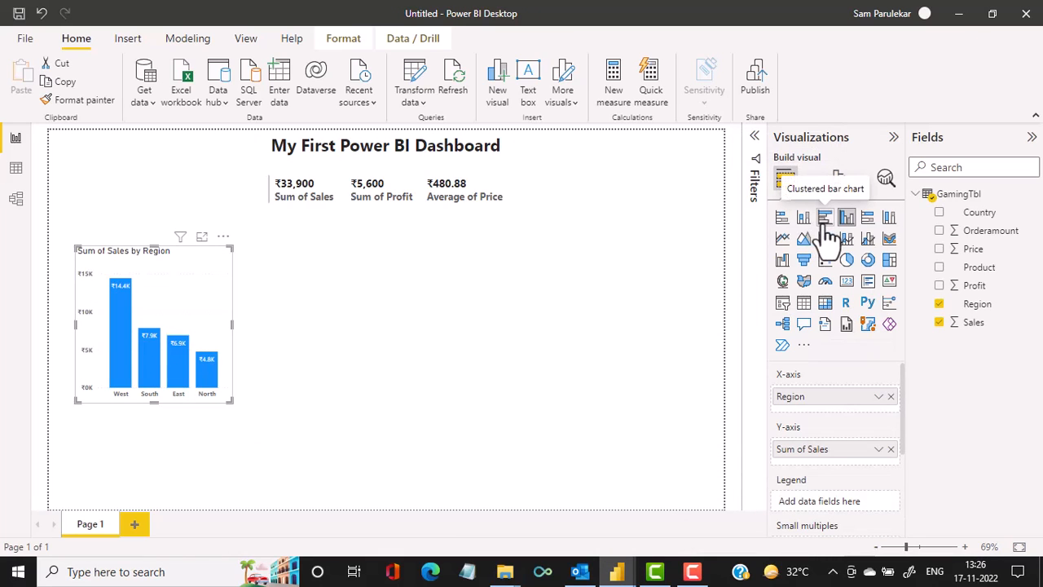
left_click(869, 218)
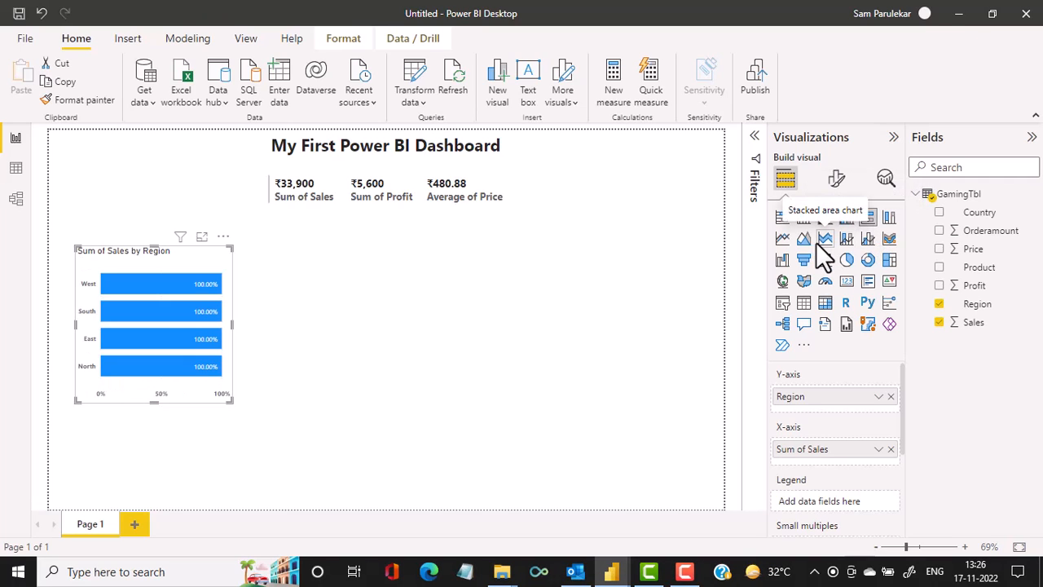
key("ctrl+z")
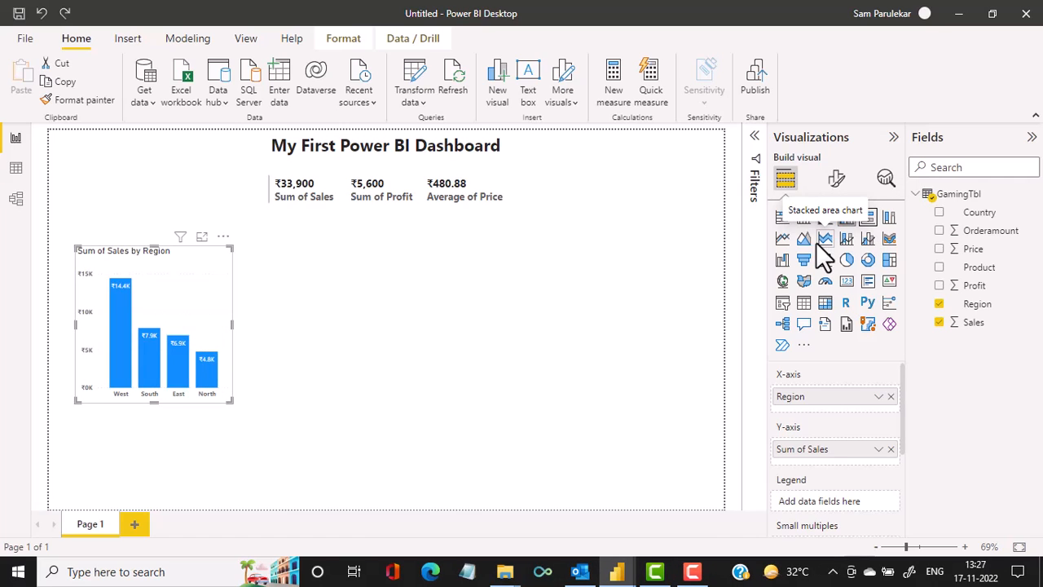
Step: Insert a clustered bar chart of Profit by Product on the page's right side, level with the column chart, checking the finished dashboard for its fields
left_click(374, 300)
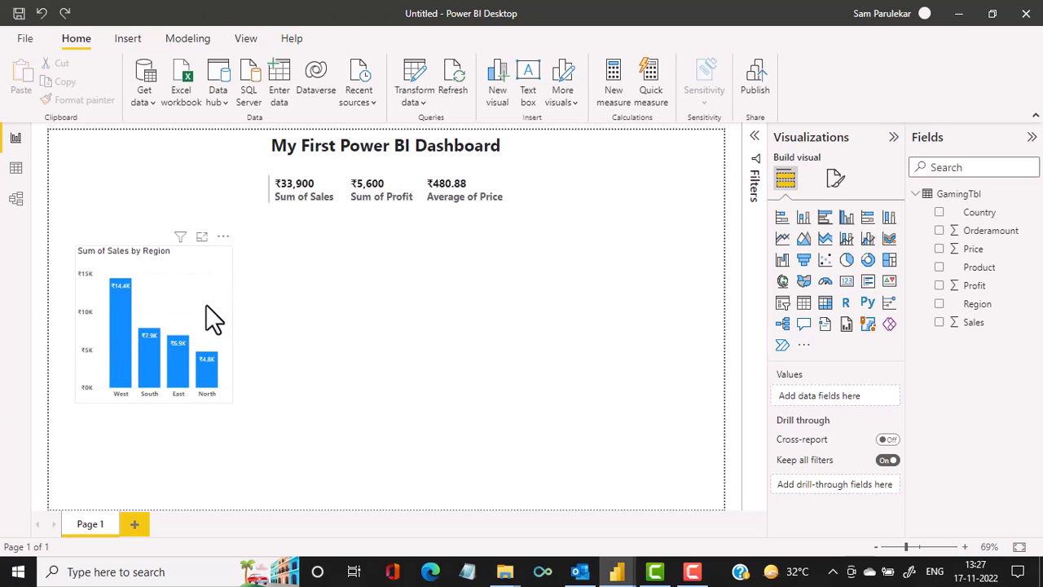
left_click(826, 218)
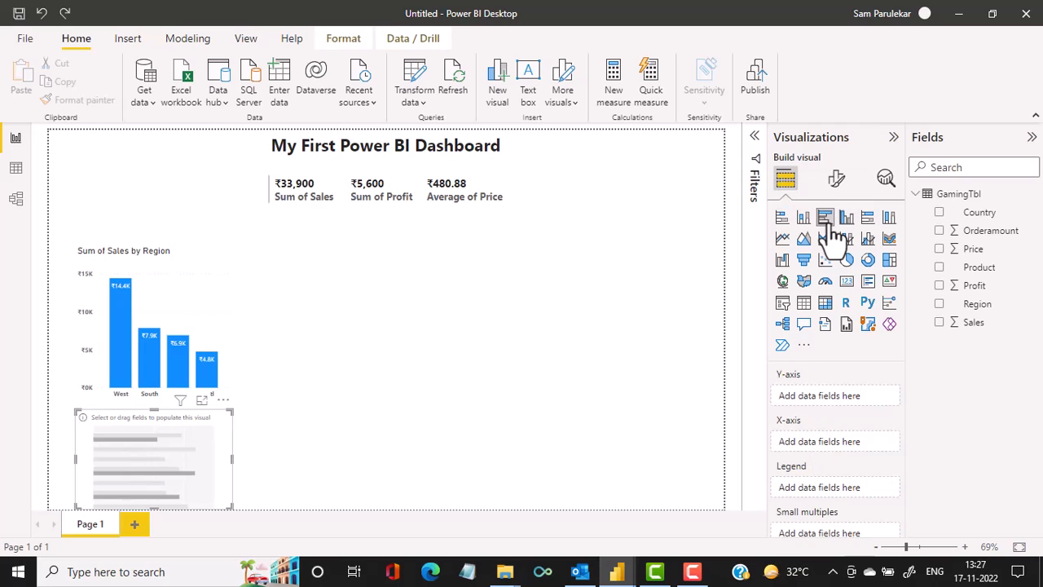
left_click_drag(209, 444, 611, 292)
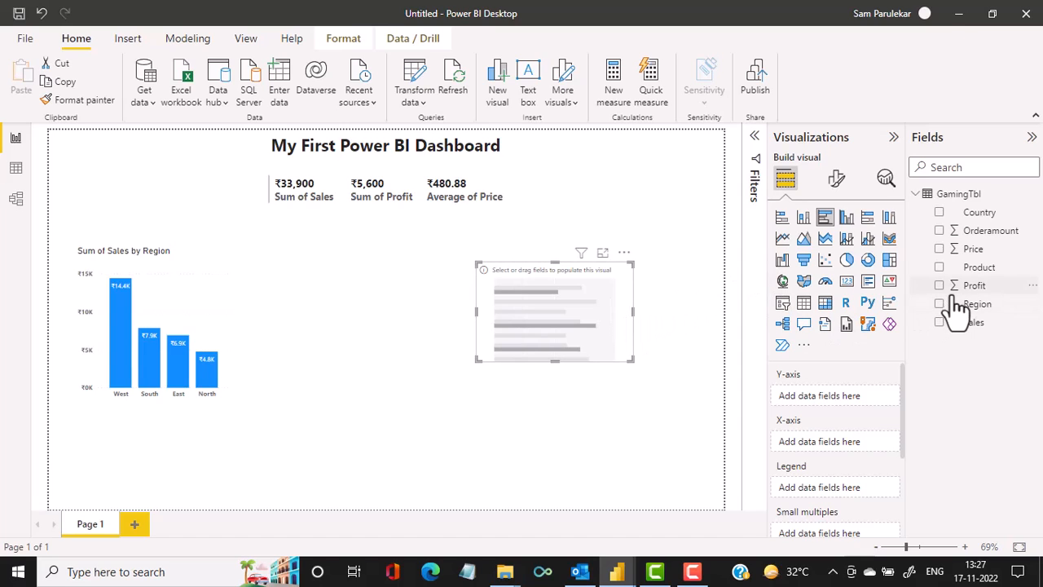
mouse_move(619, 573)
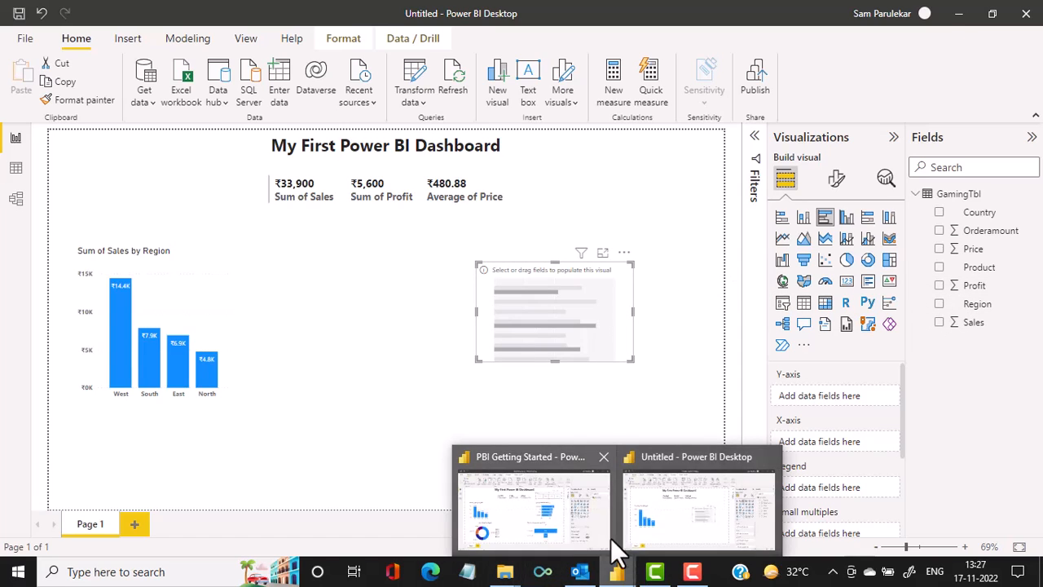
left_click(585, 547)
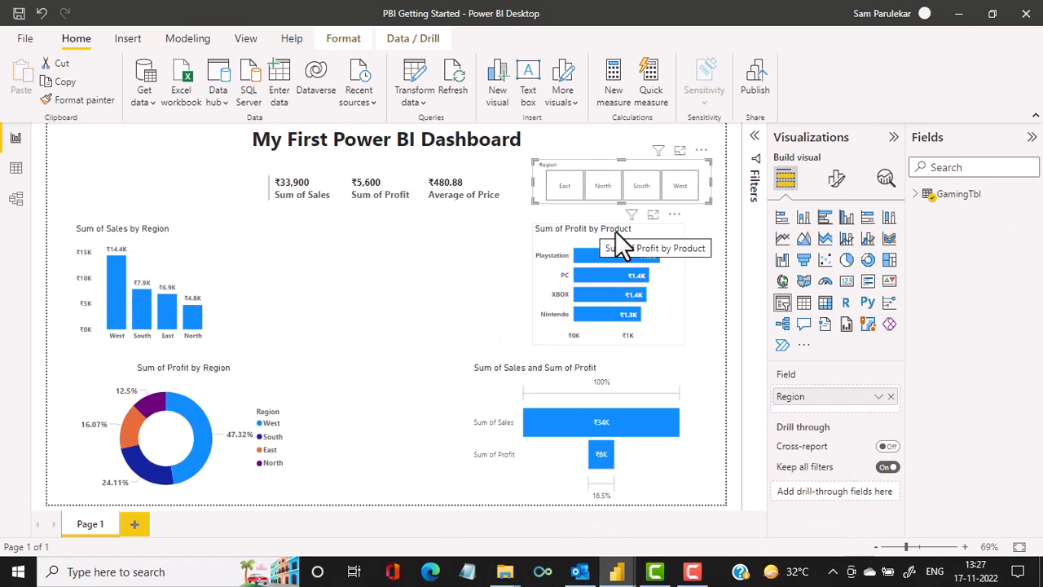
mouse_move(622, 573)
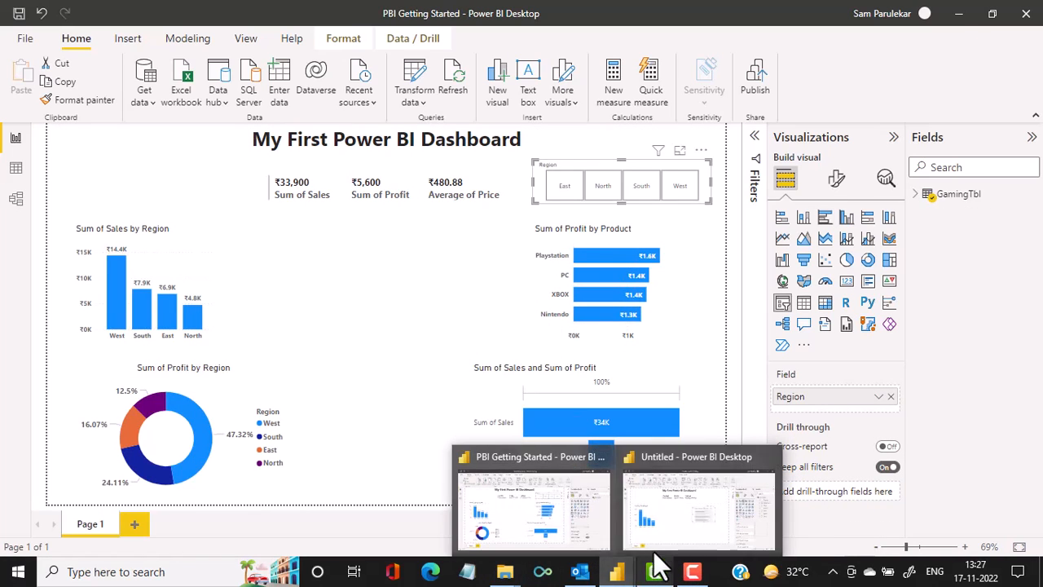
left_click(673, 534)
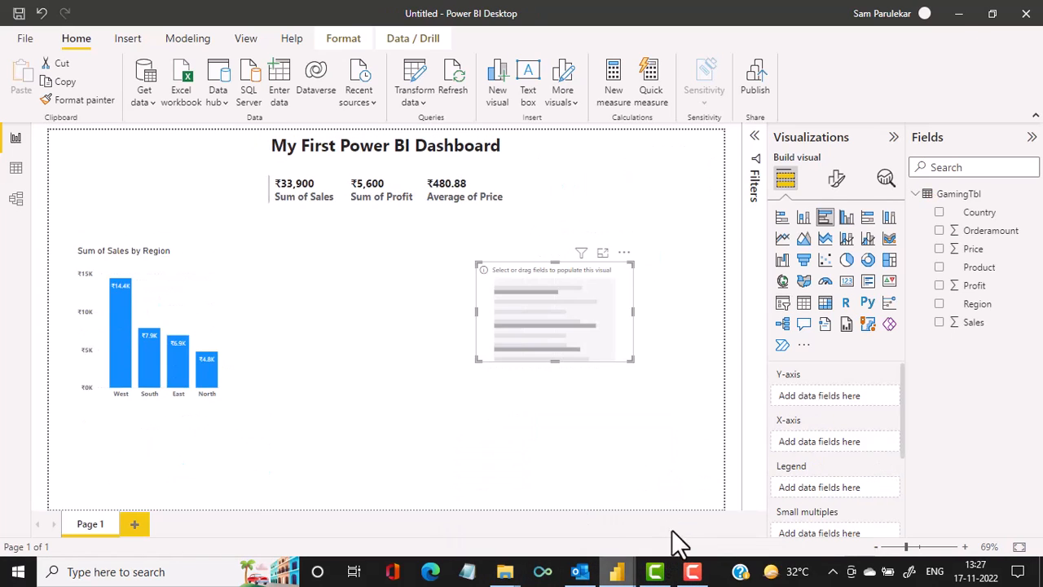
left_click(940, 286)
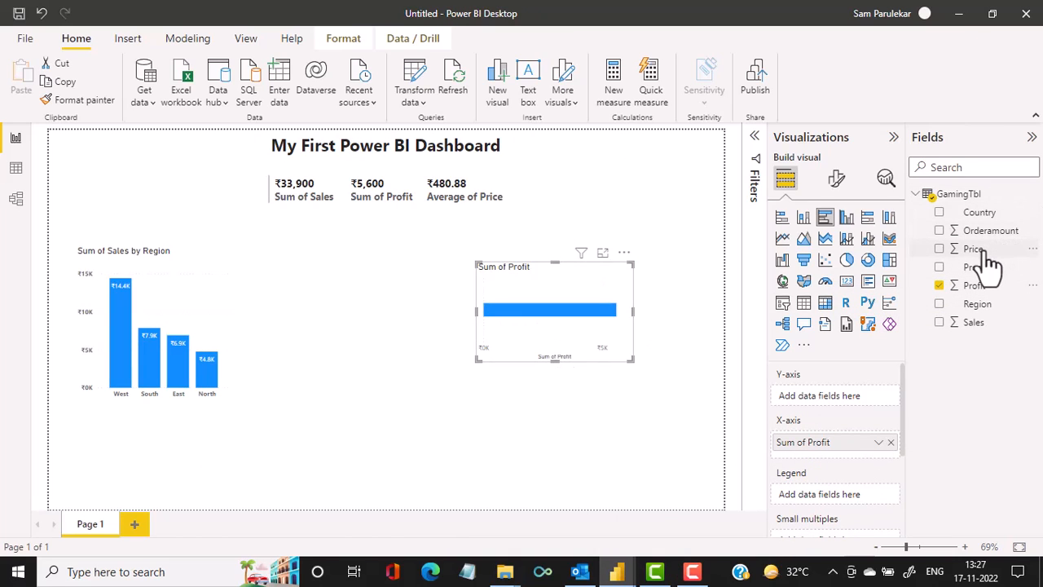
left_click(940, 267)
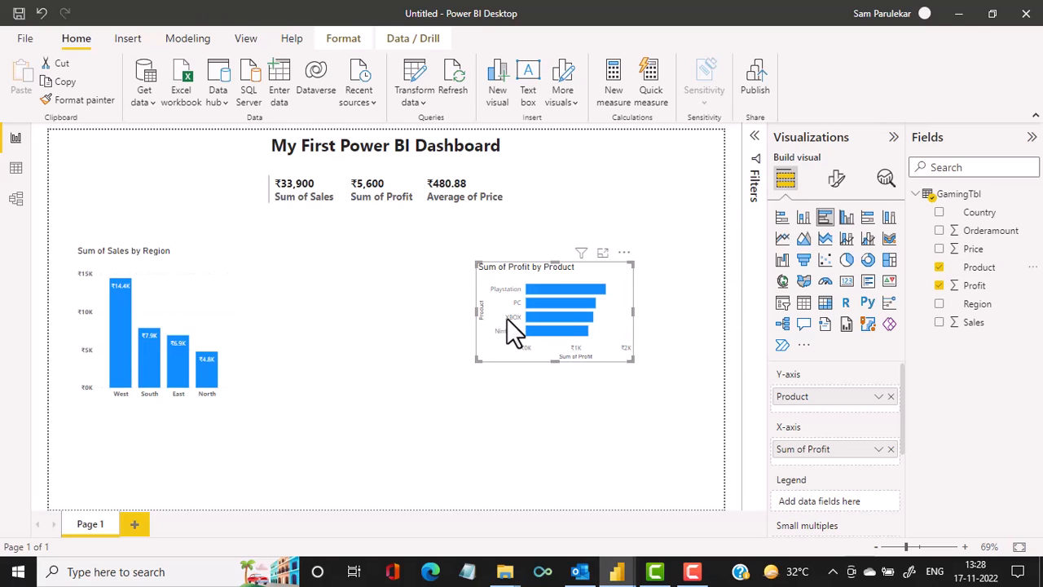
Step: Make the Y-axis values of the Sum of Profit by Product bar chart bold
left_click(831, 194)
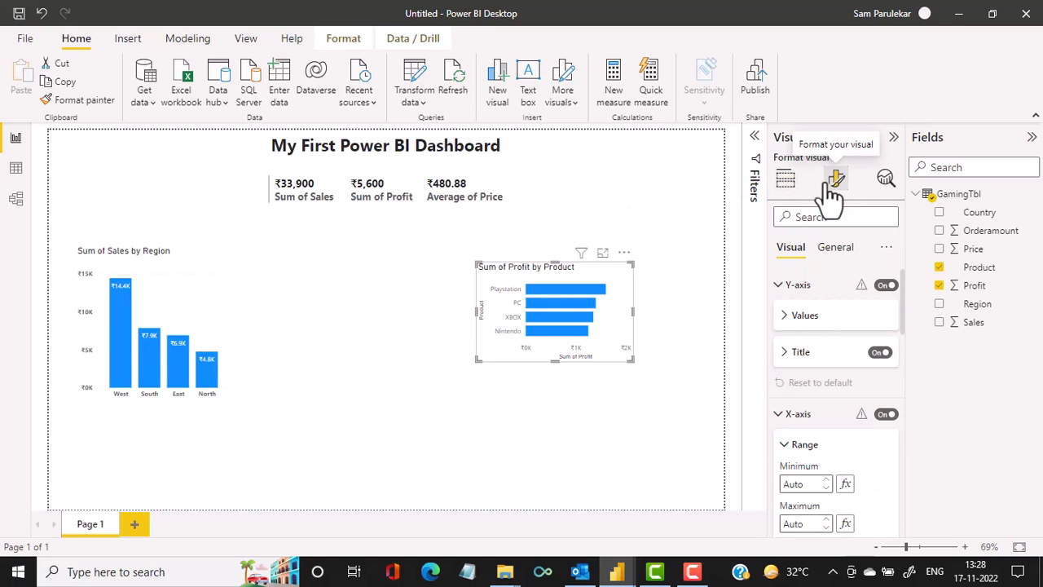
left_click(785, 323)
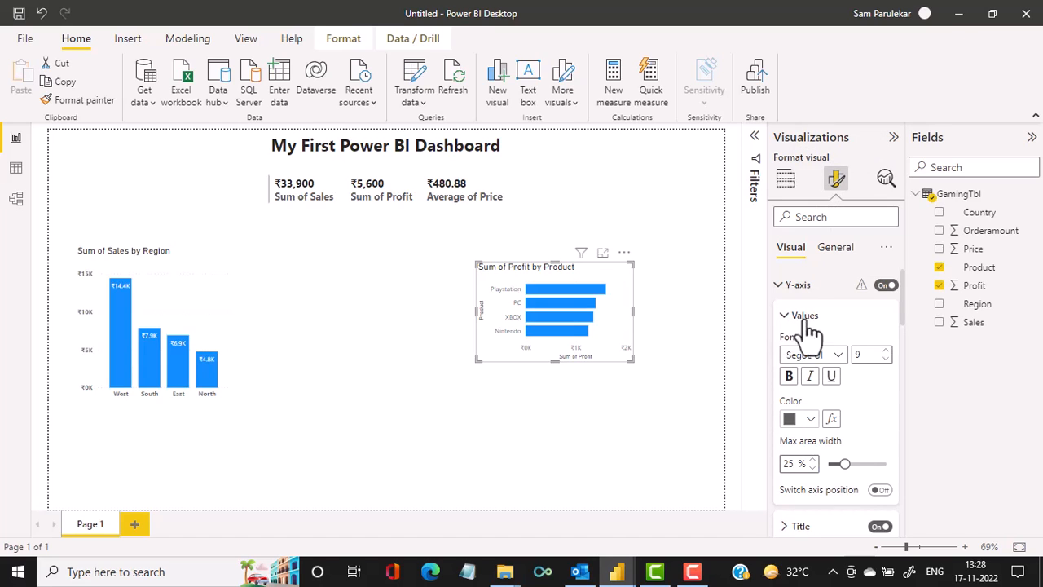
scroll(869, 345, "down", 2)
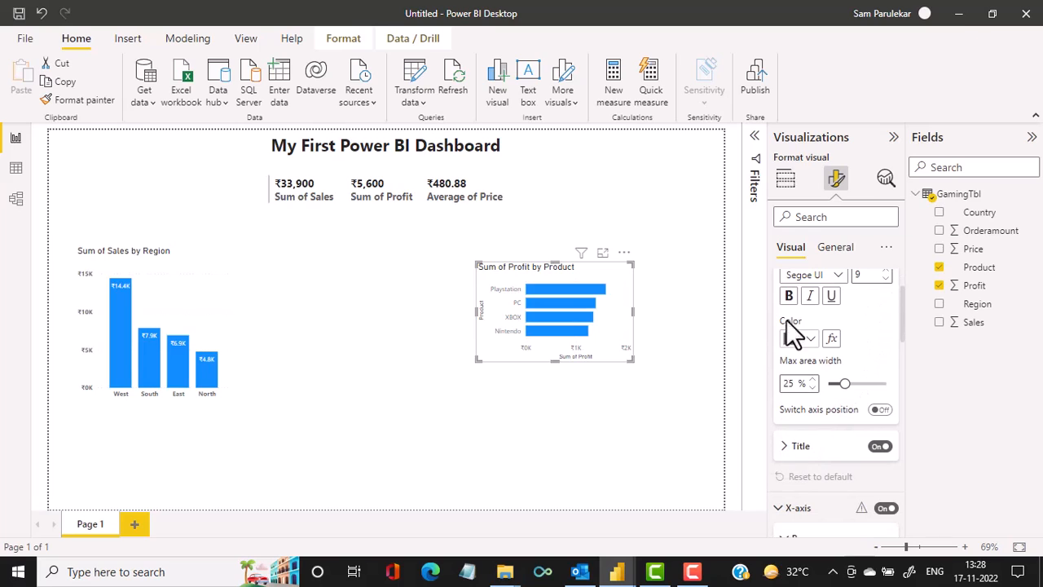
left_click(788, 297)
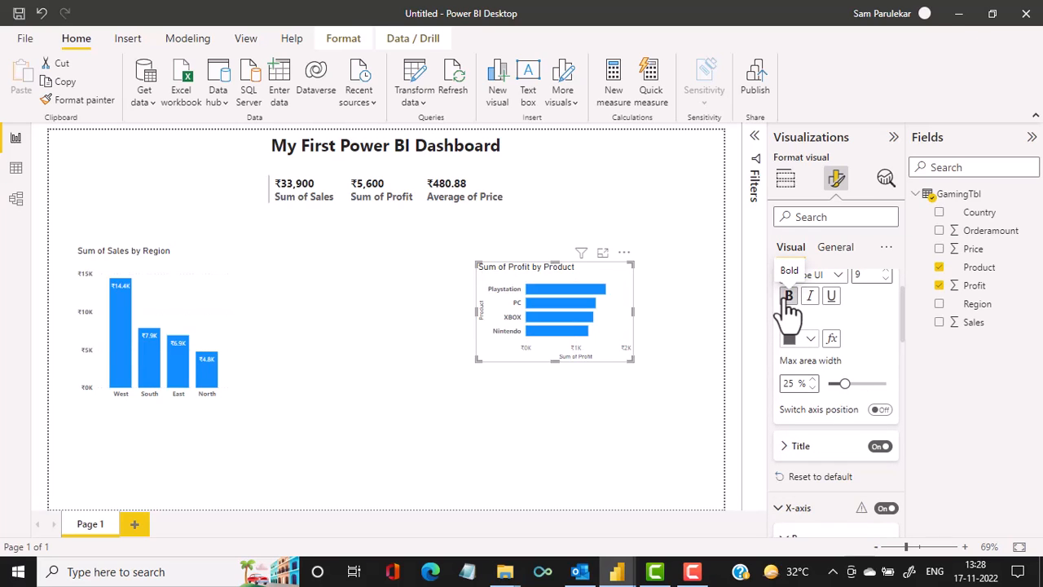
Step: Turn off the Y-axis title of the Sum of Profit by Product bar chart
scroll(856, 342, "up", 1)
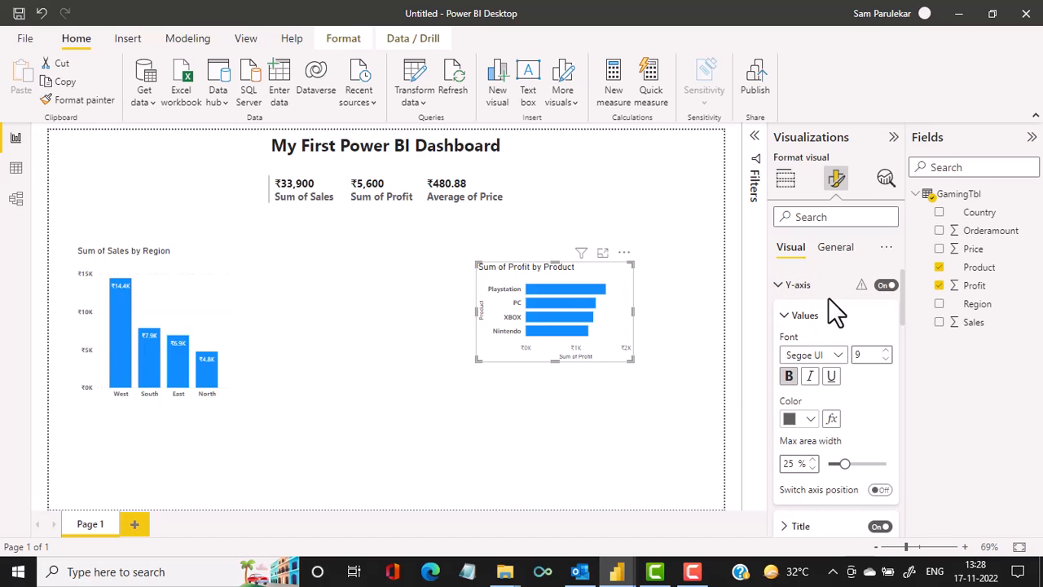
scroll(830, 285, "down", 1)
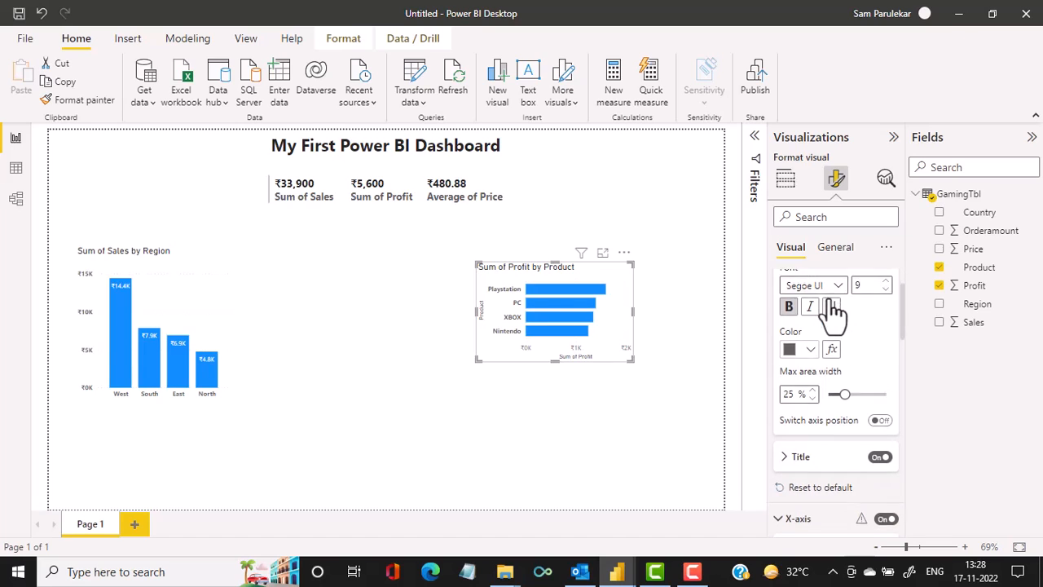
left_click(787, 448)
left_click(788, 449)
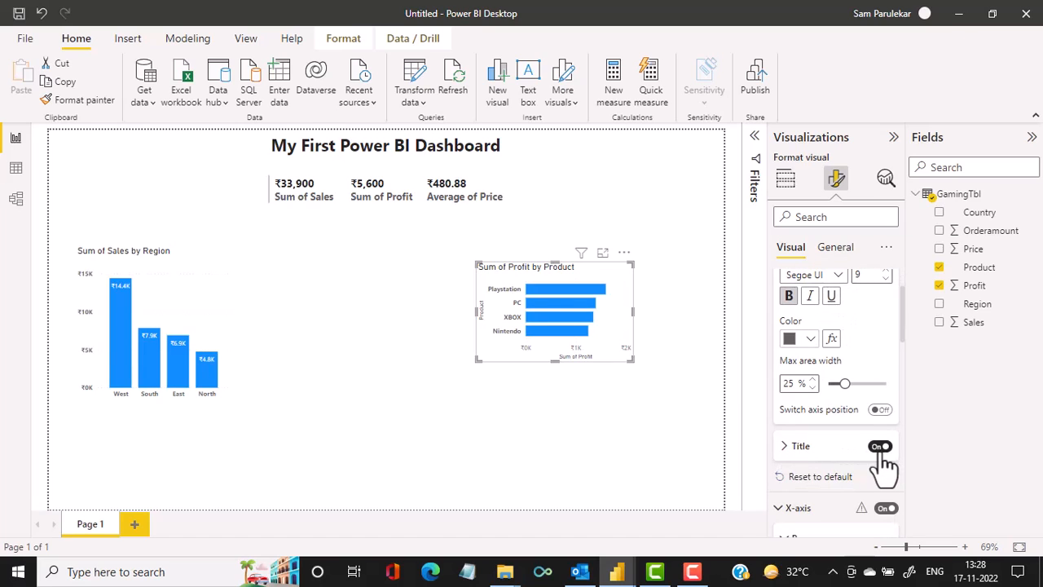
left_click(878, 448)
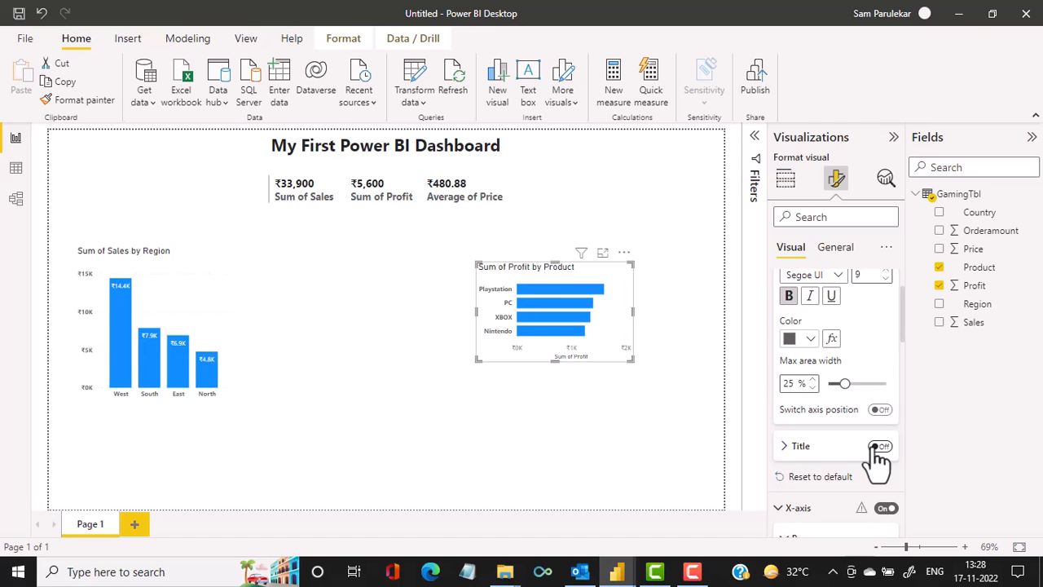
Step: Make the X-axis values of the Sum of Profit by Product chart bold and turn off its X-axis title
scroll(828, 480, "down", 2)
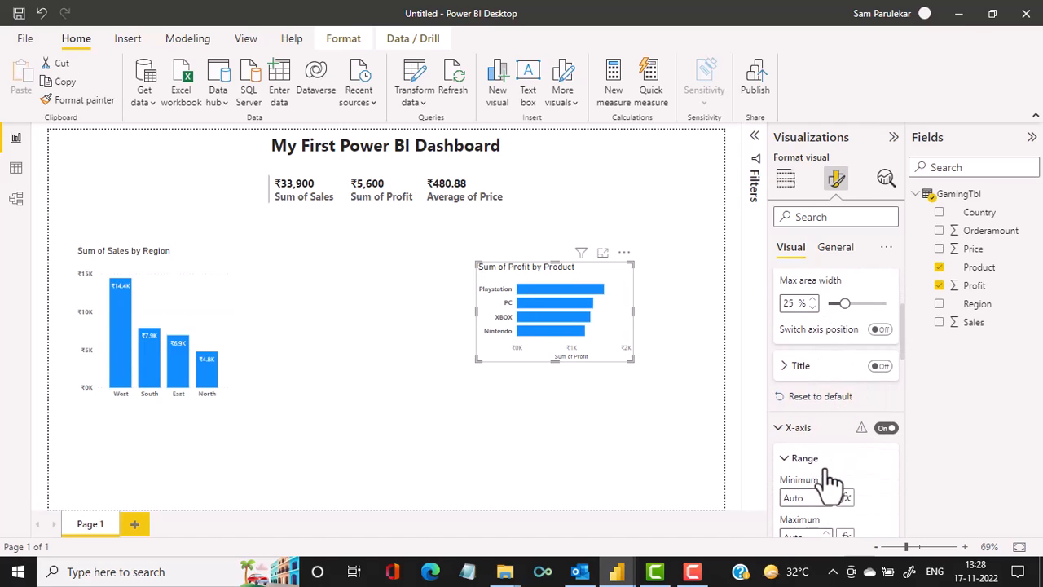
scroll(803, 448, "down", 1)
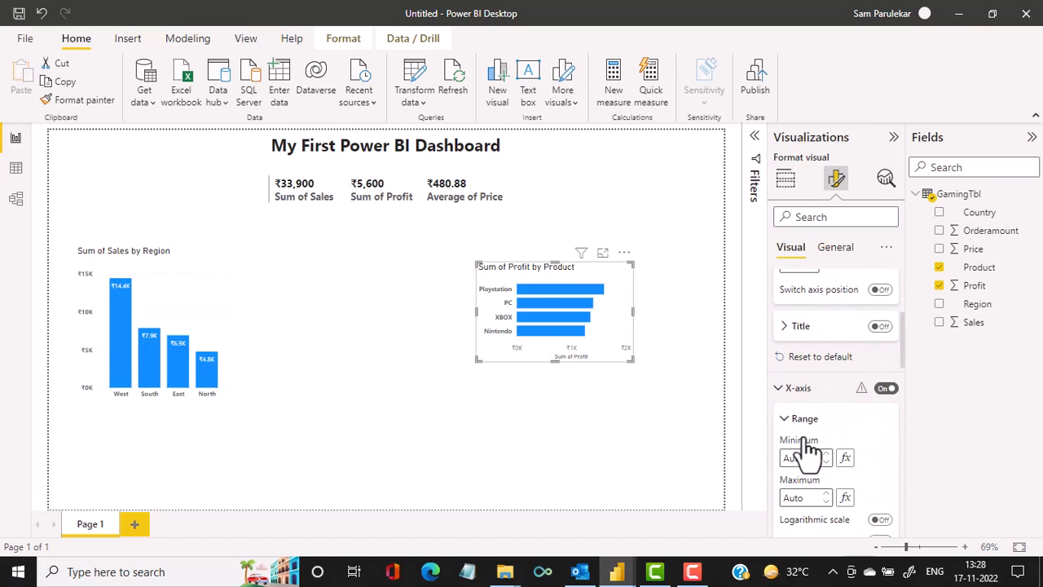
left_click(784, 391)
scroll(826, 391, "down", 2)
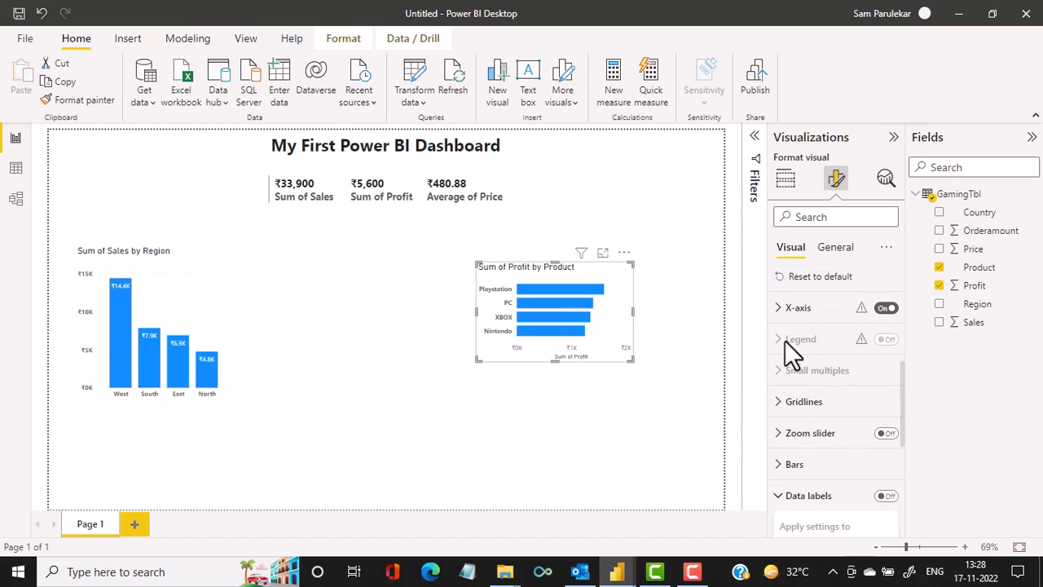
left_click(782, 313)
scroll(864, 408, "down", 2)
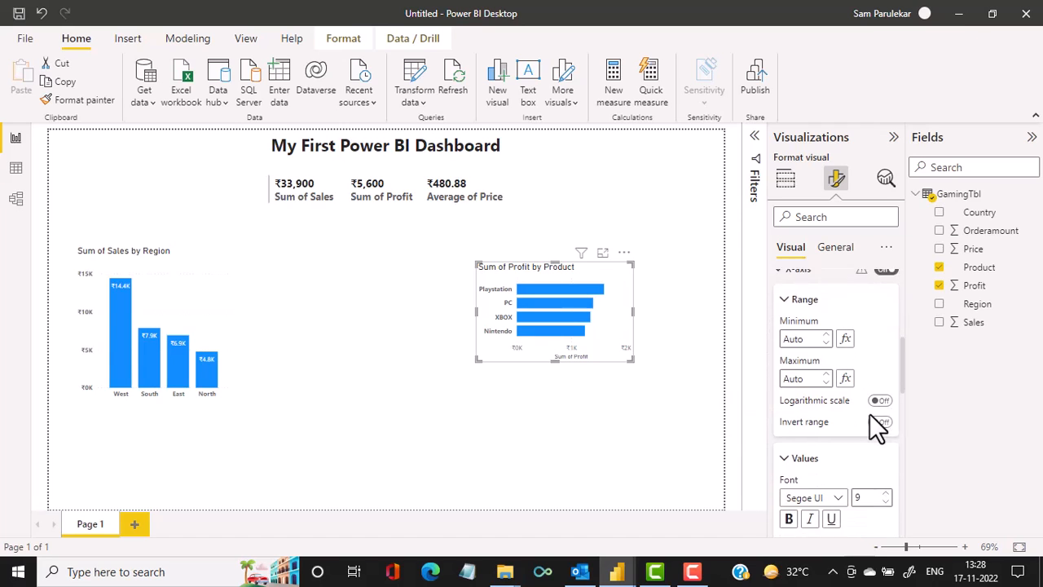
scroll(869, 424, "down", 1)
left_click(789, 437)
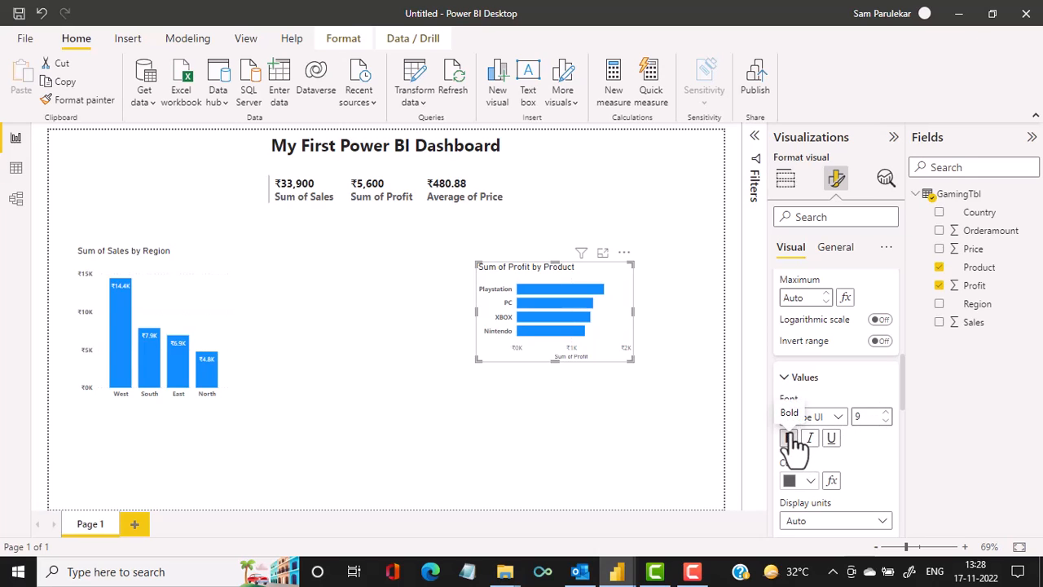
scroll(840, 407, "down", 4)
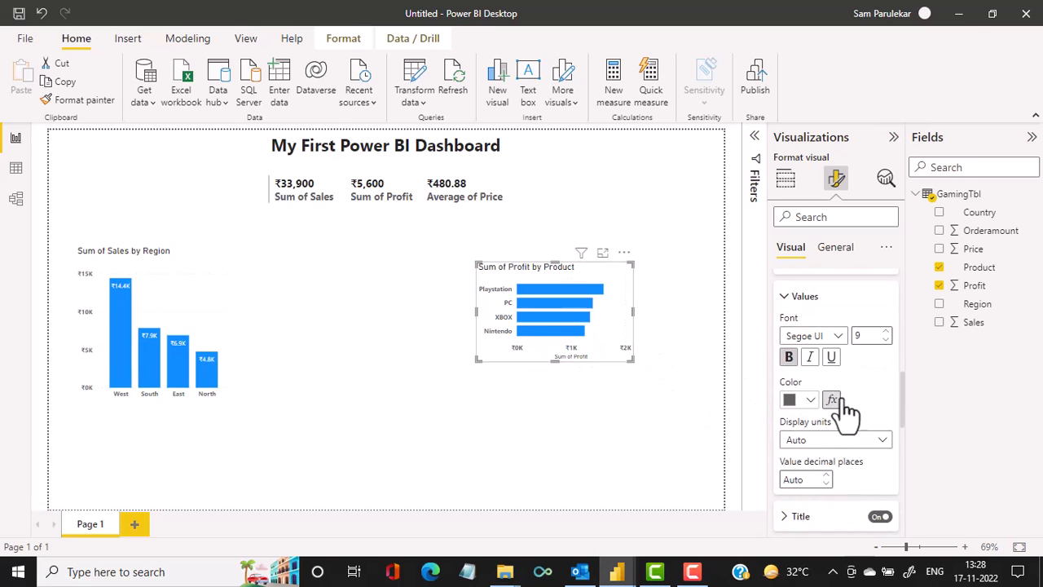
left_click(881, 437)
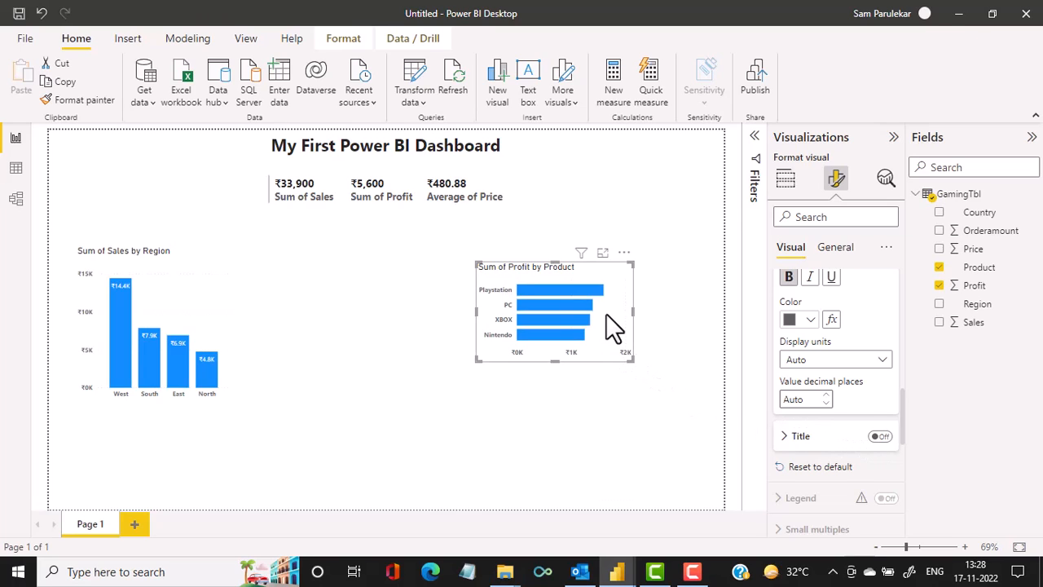
Step: Move the Sum of Profit by Product and Sum of Sales by Region charts up to just below the card row
left_click_drag(605, 313, 606, 297)
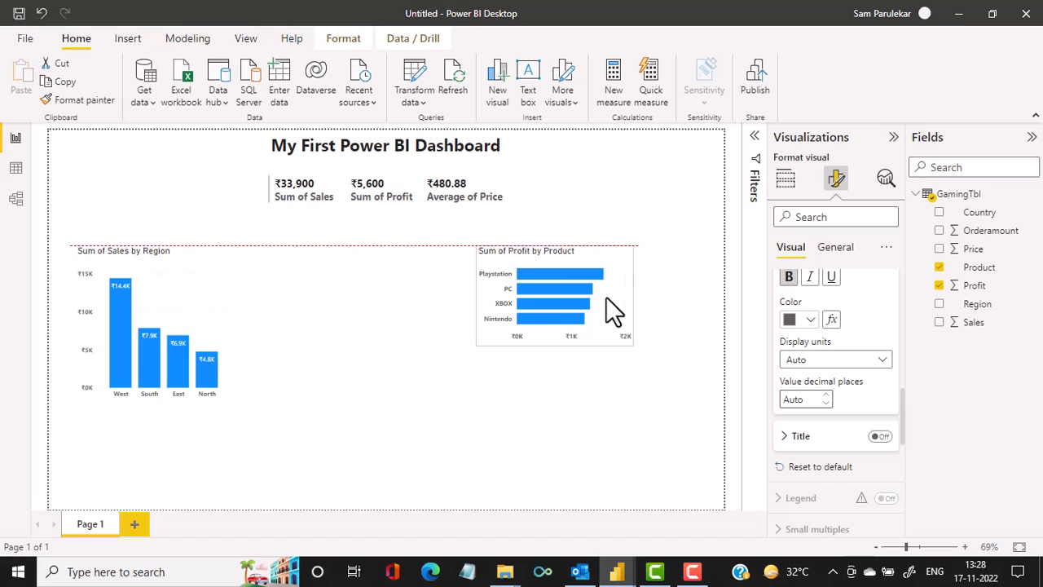
left_click_drag(605, 297, 632, 278)
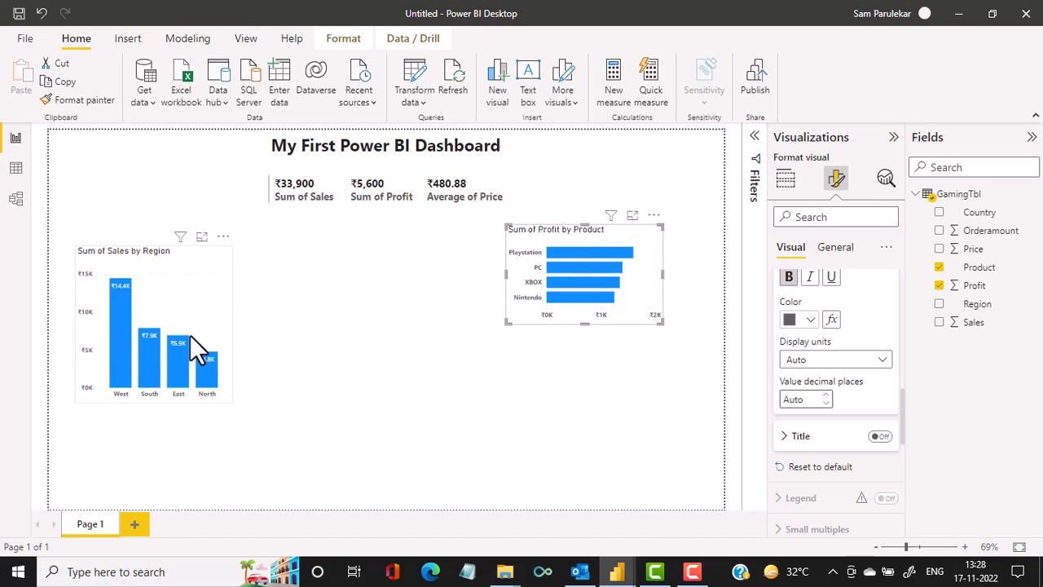
left_click_drag(198, 346, 195, 305)
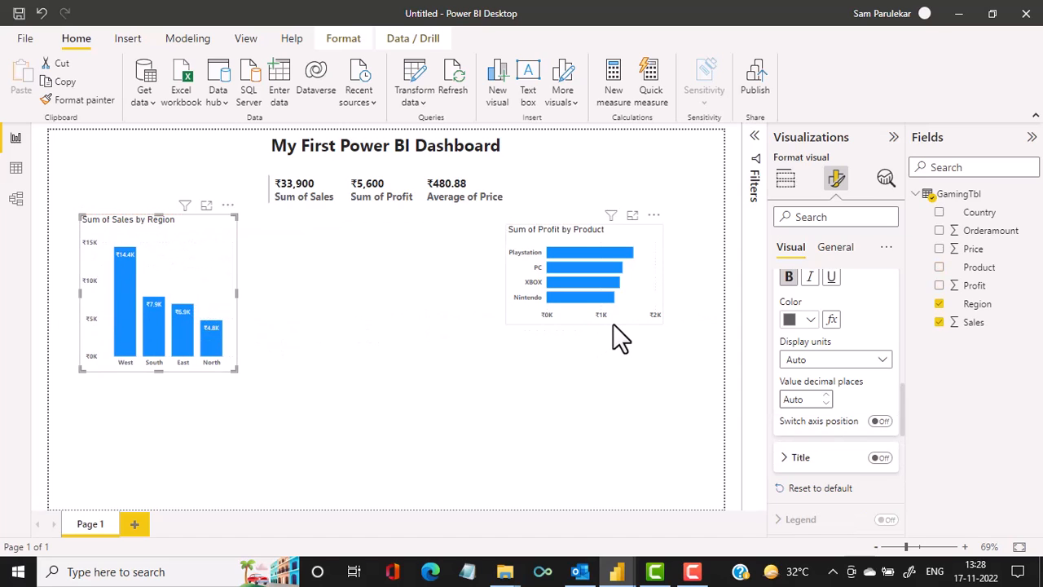
left_click(613, 324)
Step: Cross-filter the page by the North and East bars of the Sum of Sales by Region chart and clear the selection
left_click(216, 351)
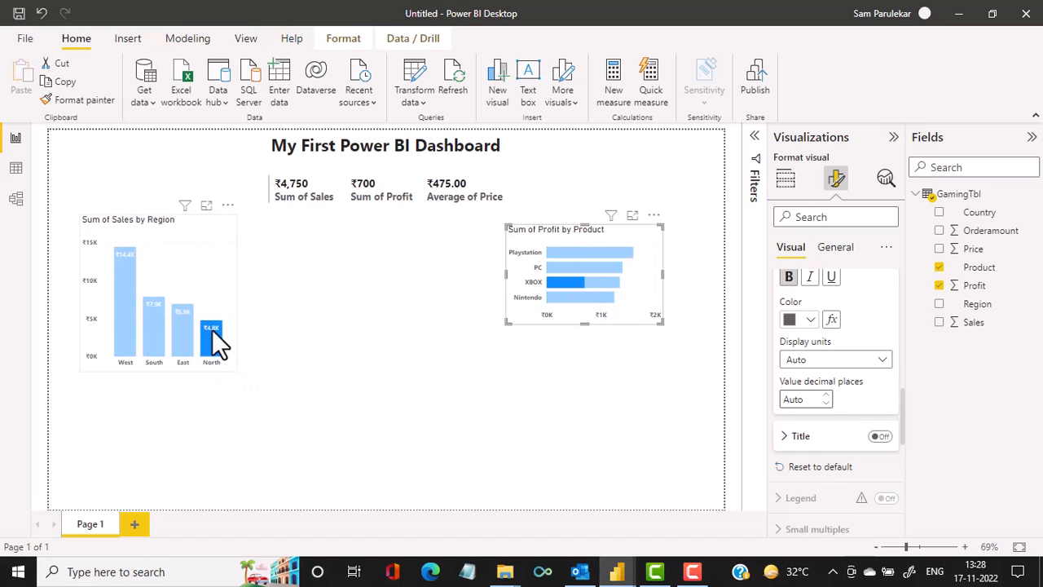
left_click(474, 391)
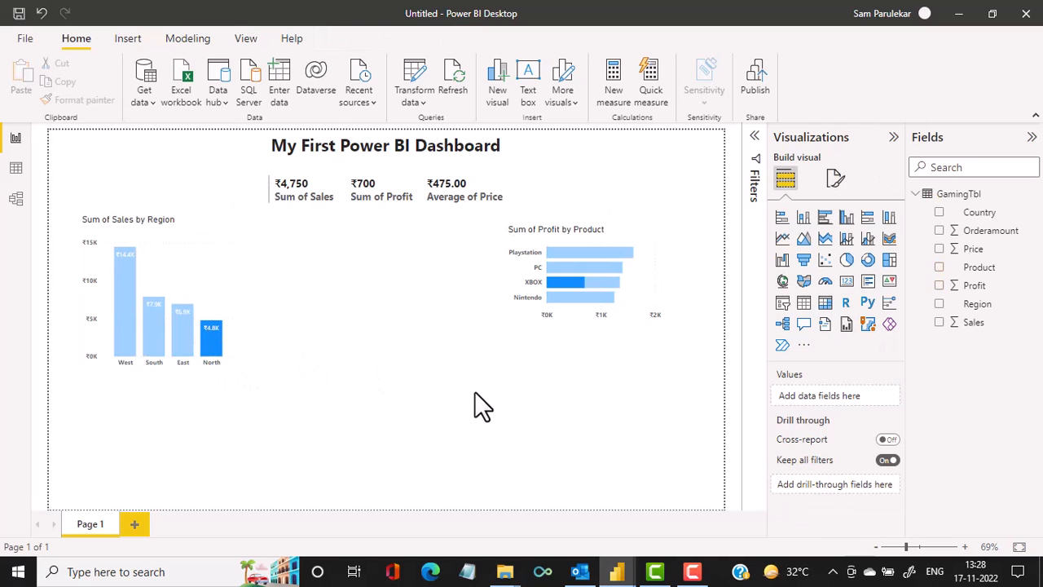
left_click(363, 193)
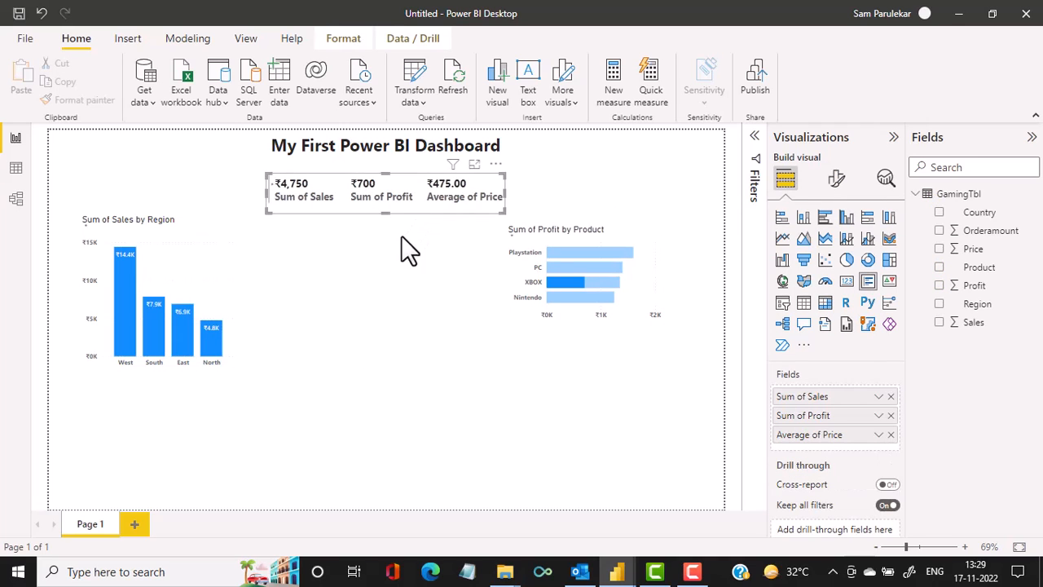
left_click(186, 347)
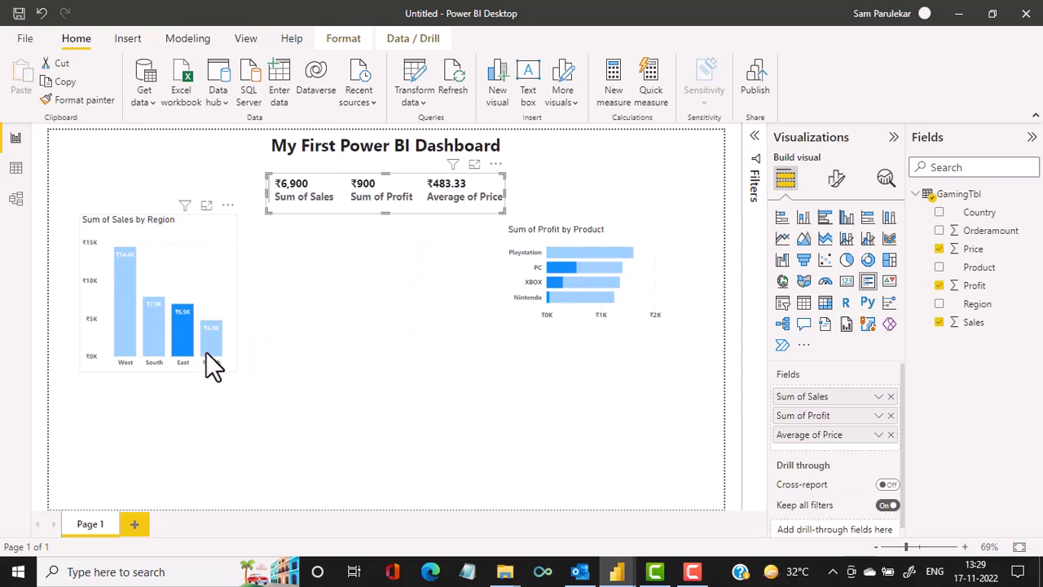
left_click(427, 281)
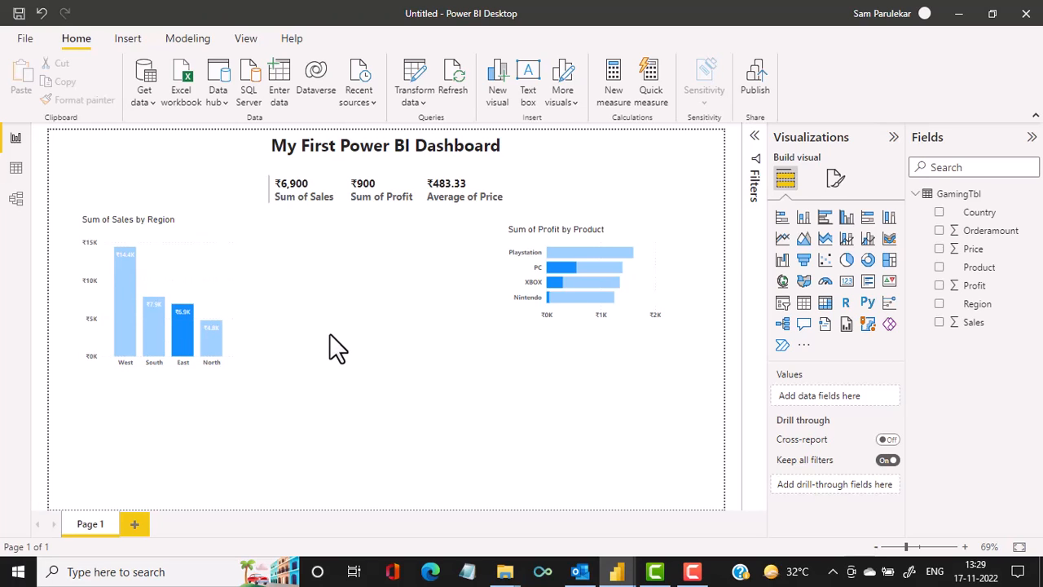
left_click(397, 205)
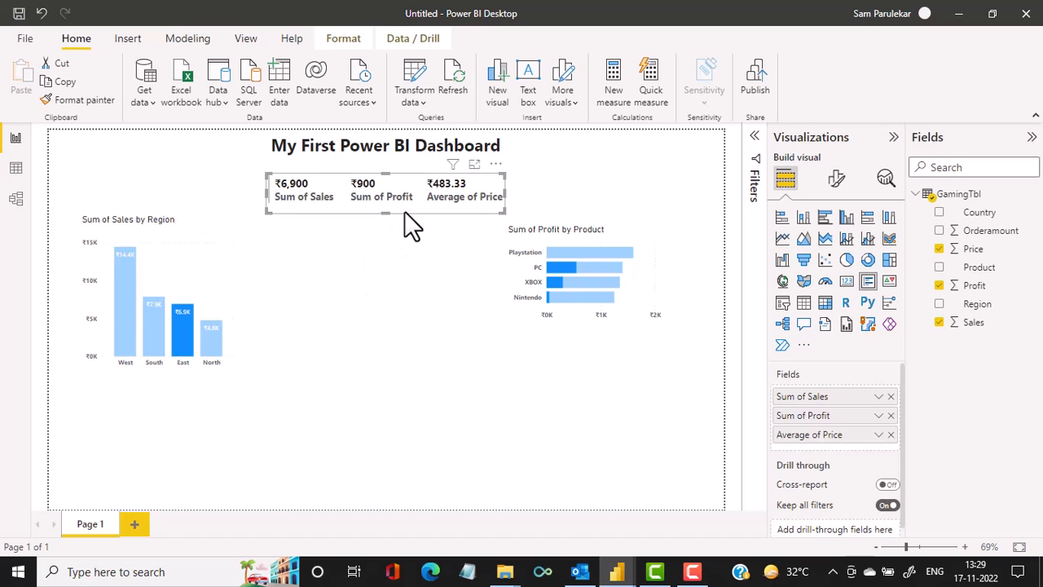
left_click(403, 283)
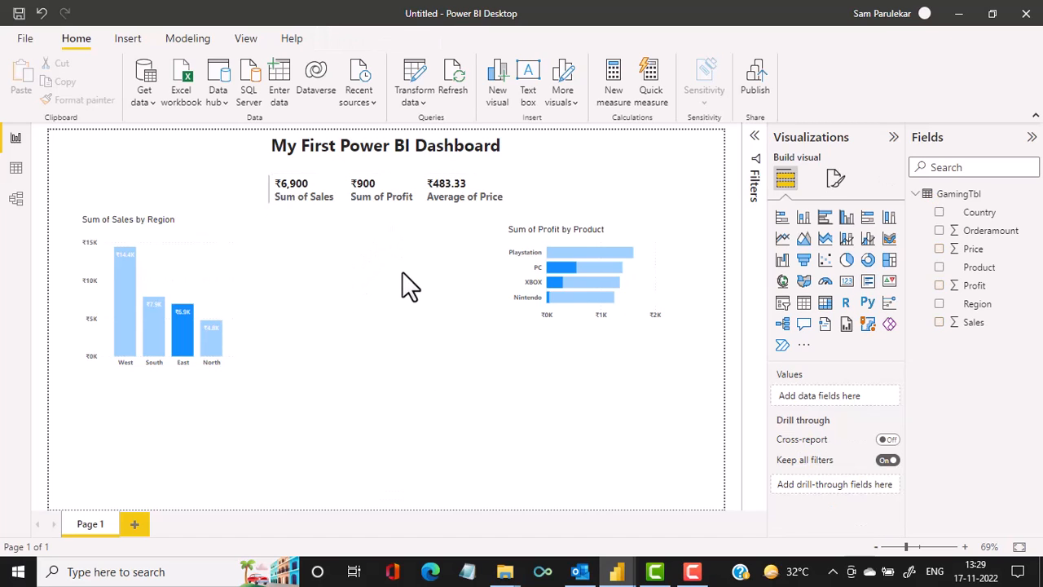
left_click(424, 201)
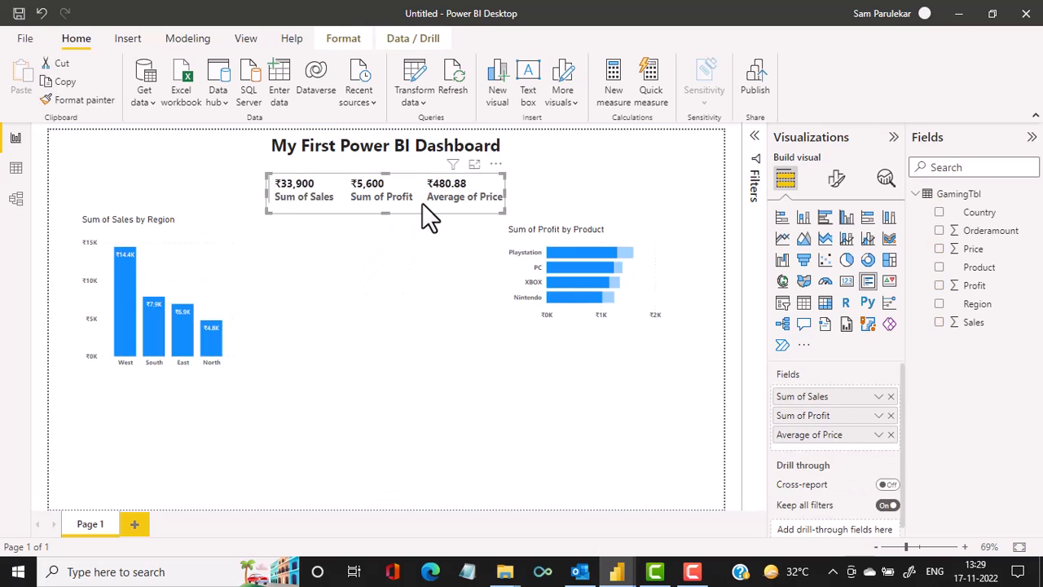
Step: Reduce the size of the Sum of Sales by Region chart and slightly enlarge the Sum of Profit by Product chart, roughly levelling their lower edges
left_click(218, 264)
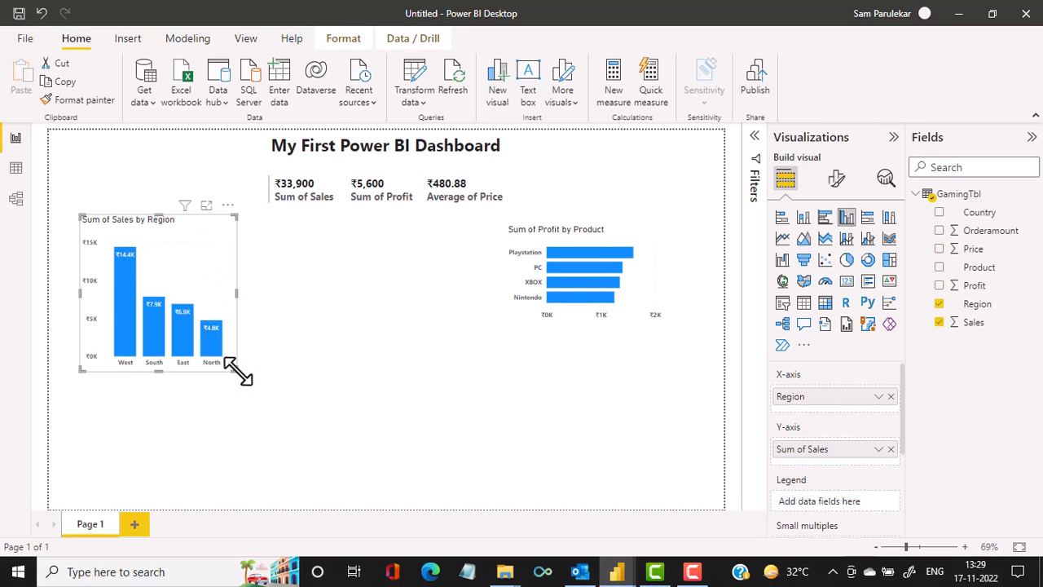
left_click_drag(237, 370, 227, 327)
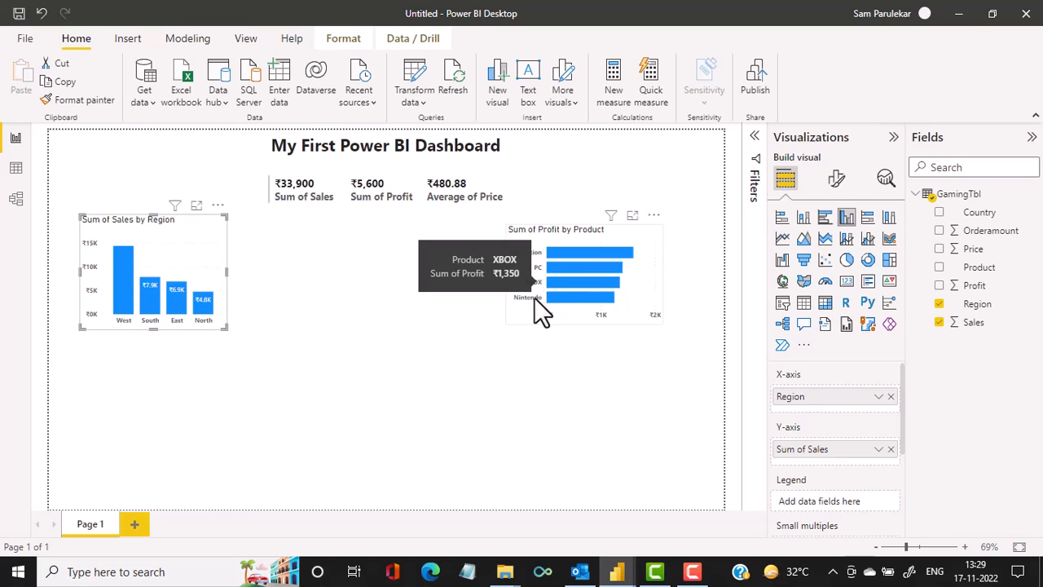
left_click(517, 317)
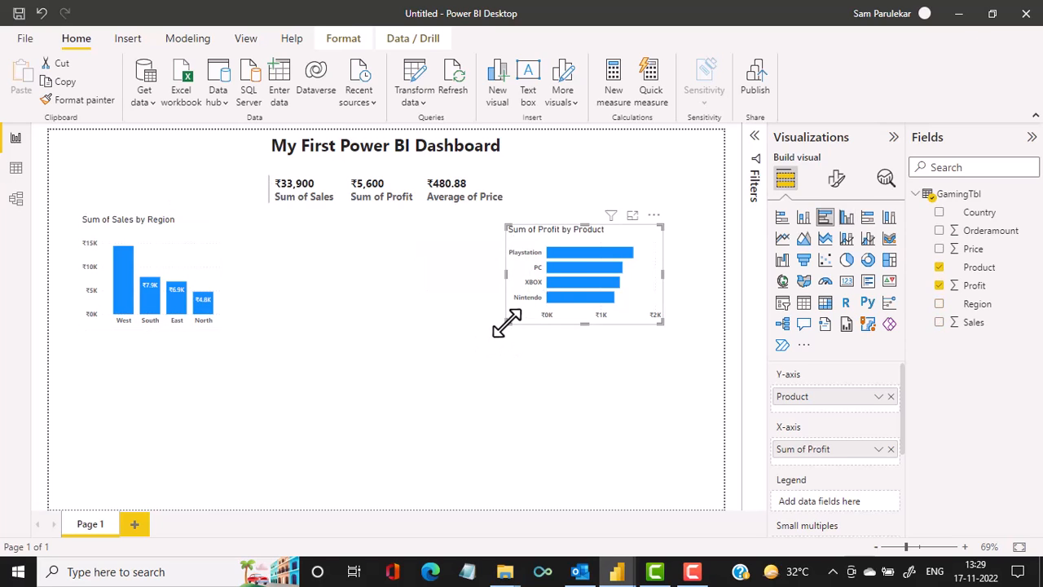
left_click_drag(506, 324, 496, 331)
left_click(519, 371)
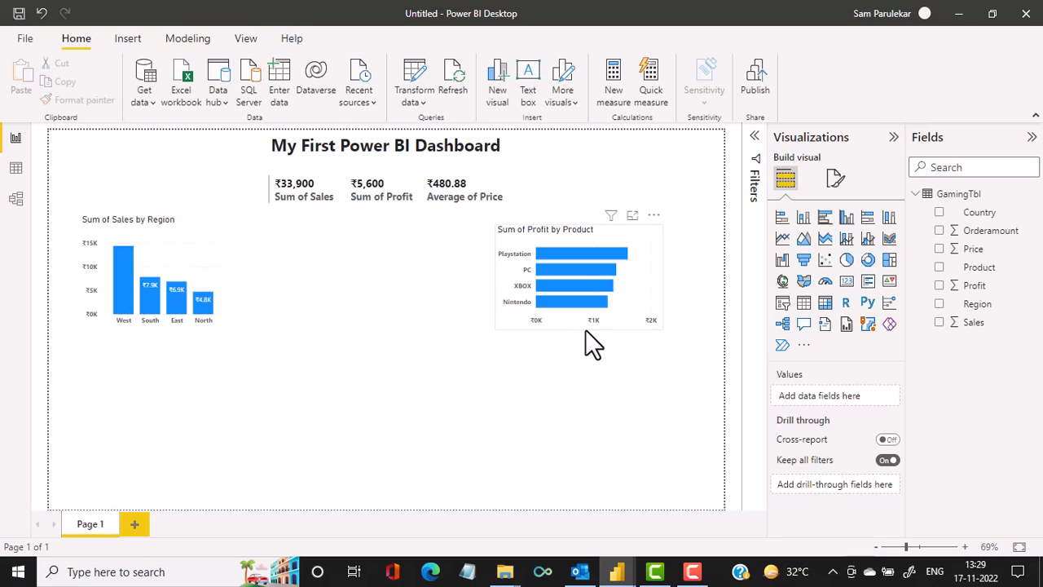
Step: Check the donut chart on the finished dashboard in the PBI Getting Started report and return to the untitled report
mouse_move(611, 563)
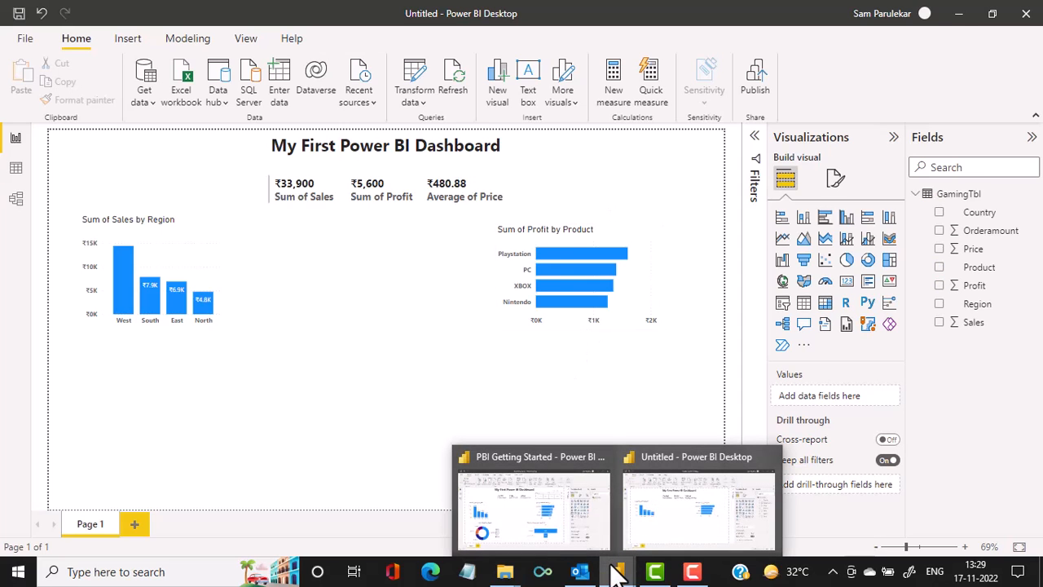
left_click(553, 547)
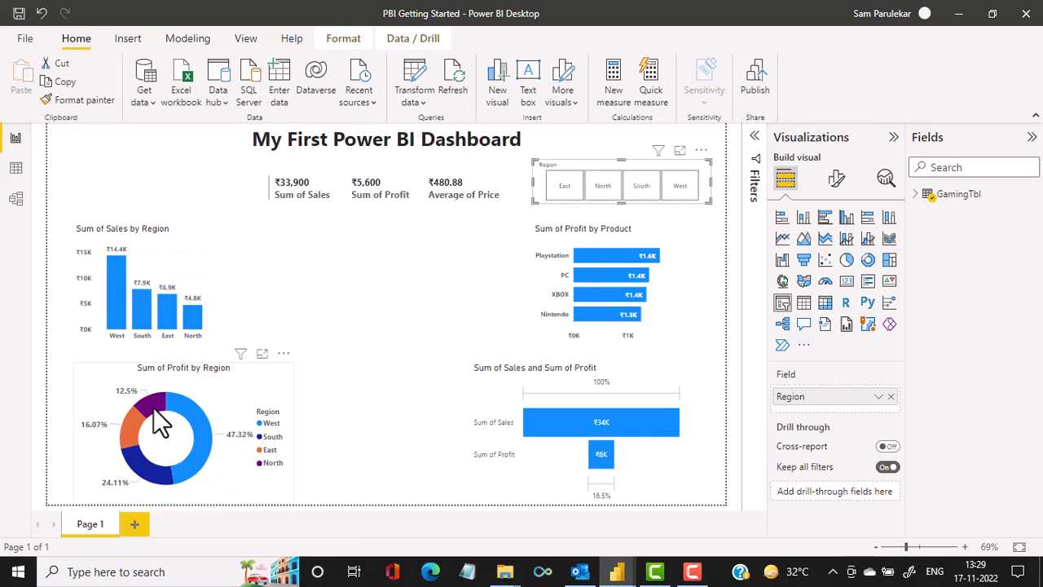
mouse_move(155, 410)
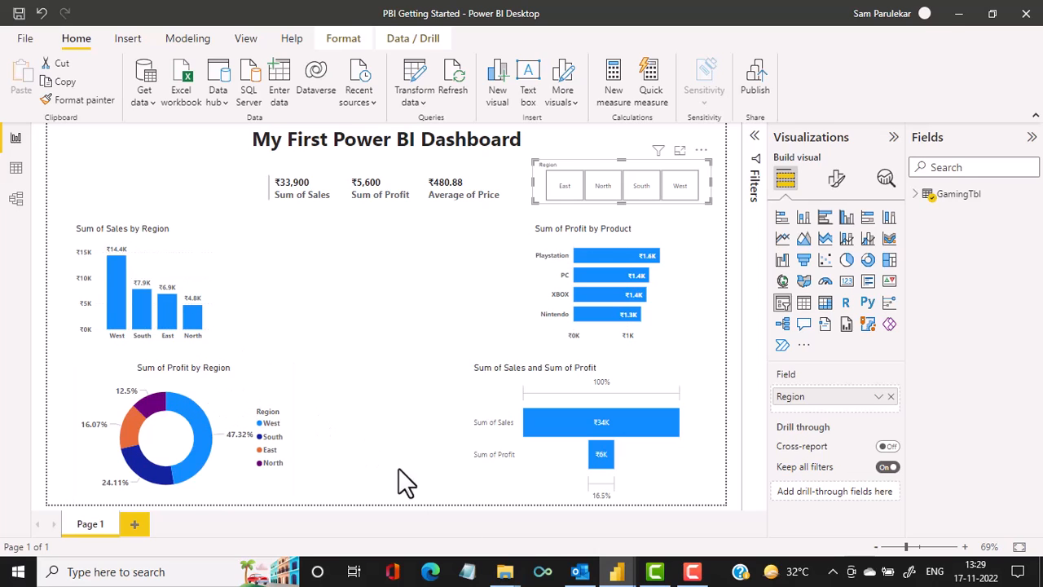
mouse_move(617, 571)
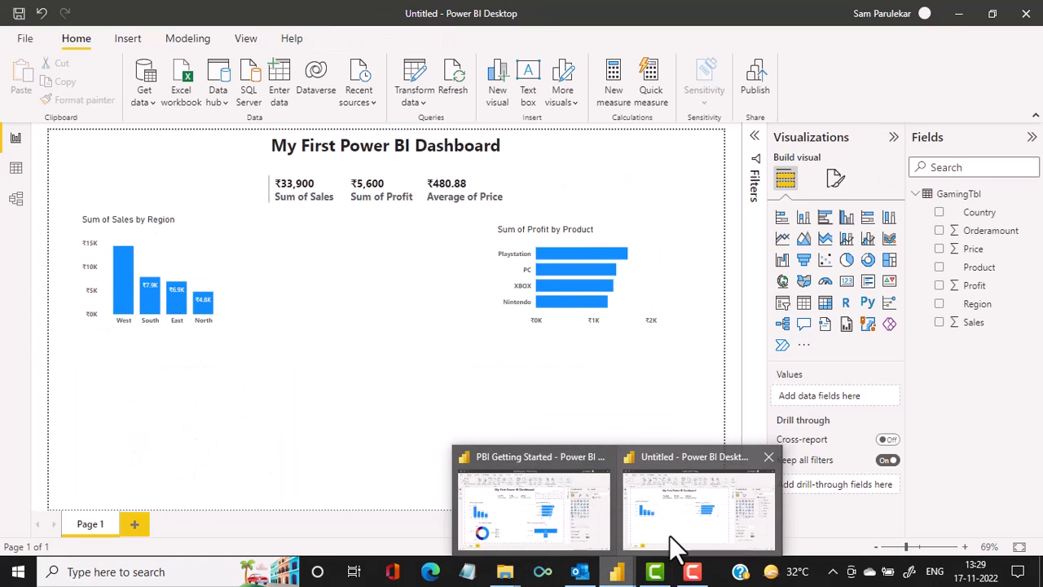
left_click(670, 542)
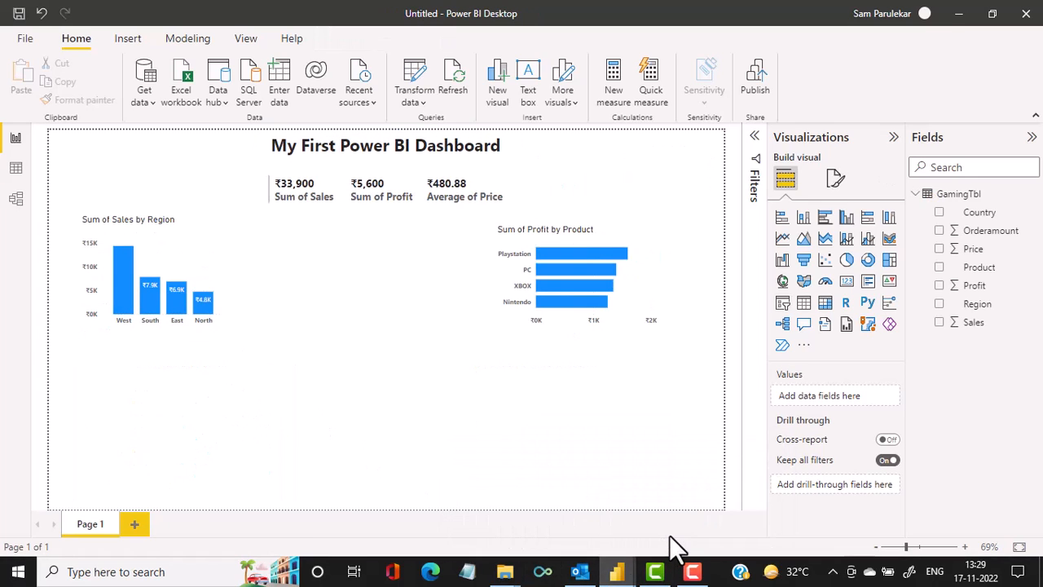
Step: Insert a donut chart of Profit by Region below the Sum of Sales by Region chart
left_click(869, 261)
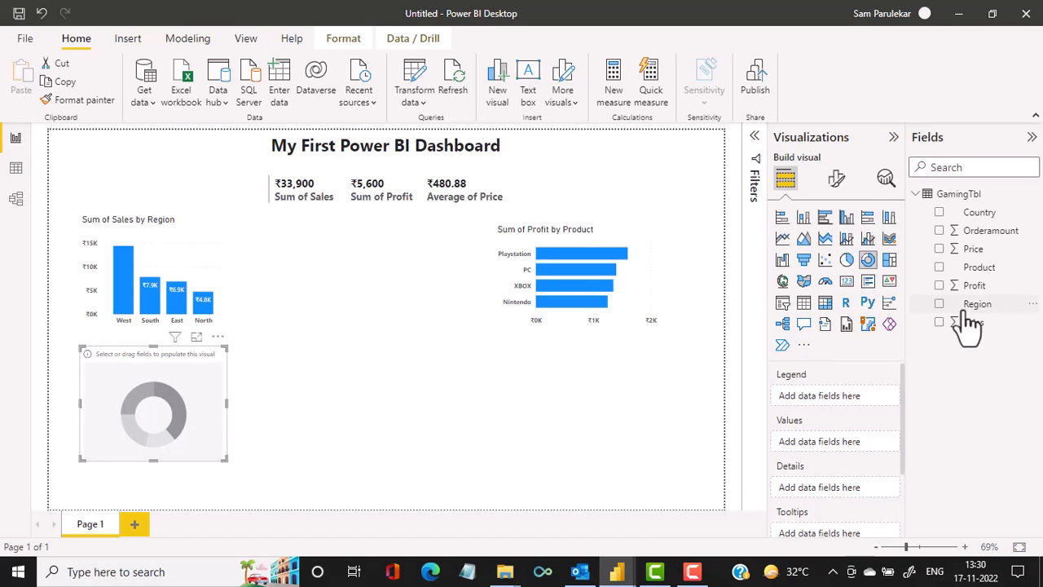
left_click(939, 287)
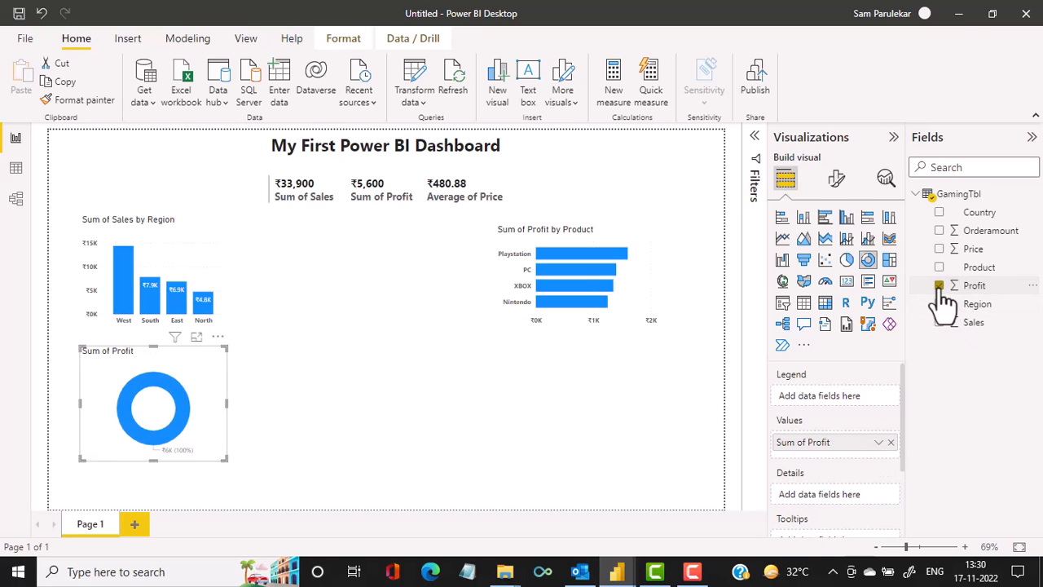
left_click(940, 305)
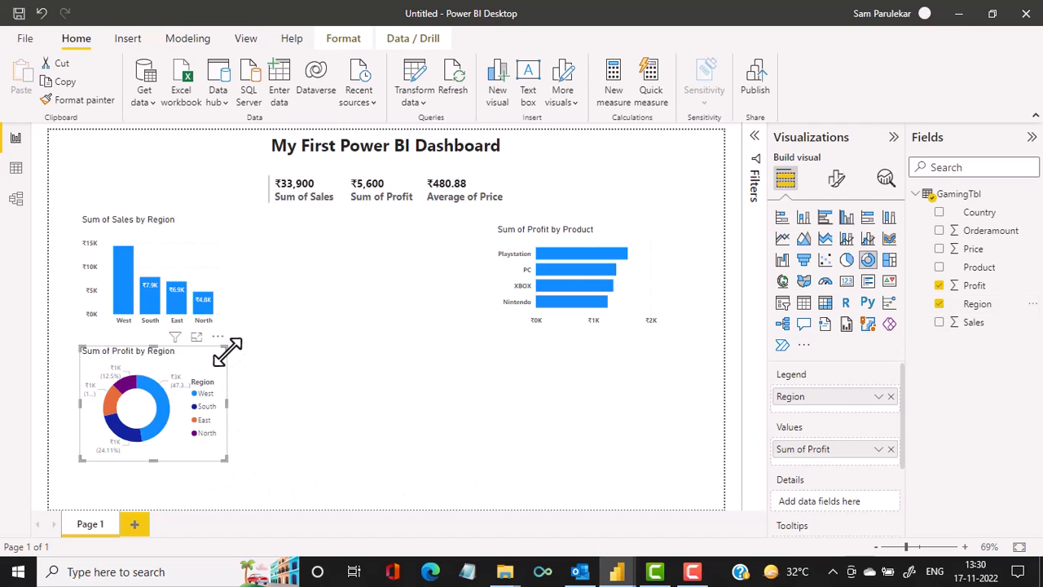
Step: Enlarge the Sum of Profit by Region donut chart and move it to the middle of the page for formatting
left_click_drag(226, 349, 410, 274)
left_click_drag(315, 315, 419, 300)
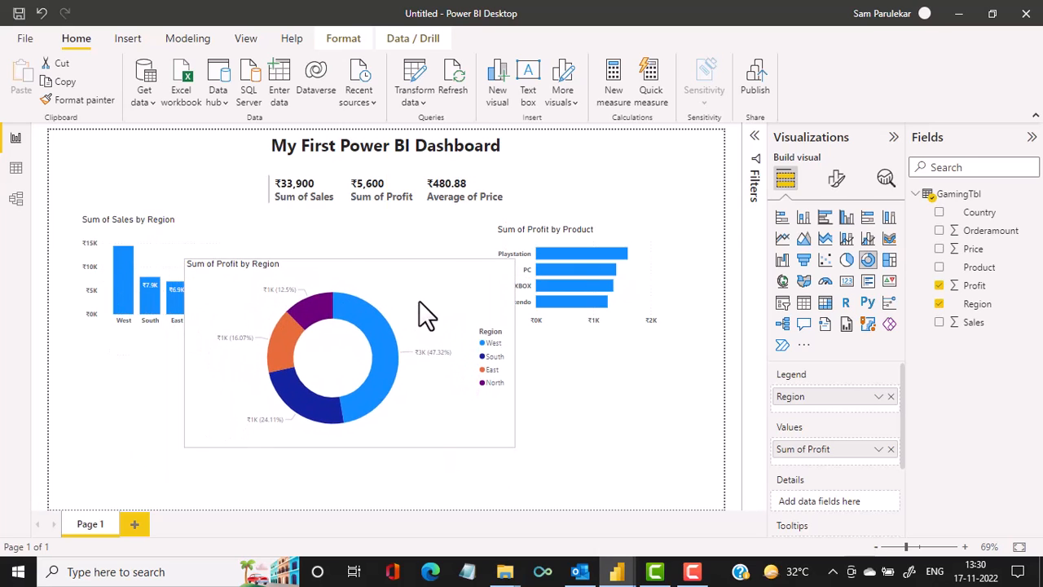
left_click_drag(512, 447, 563, 492)
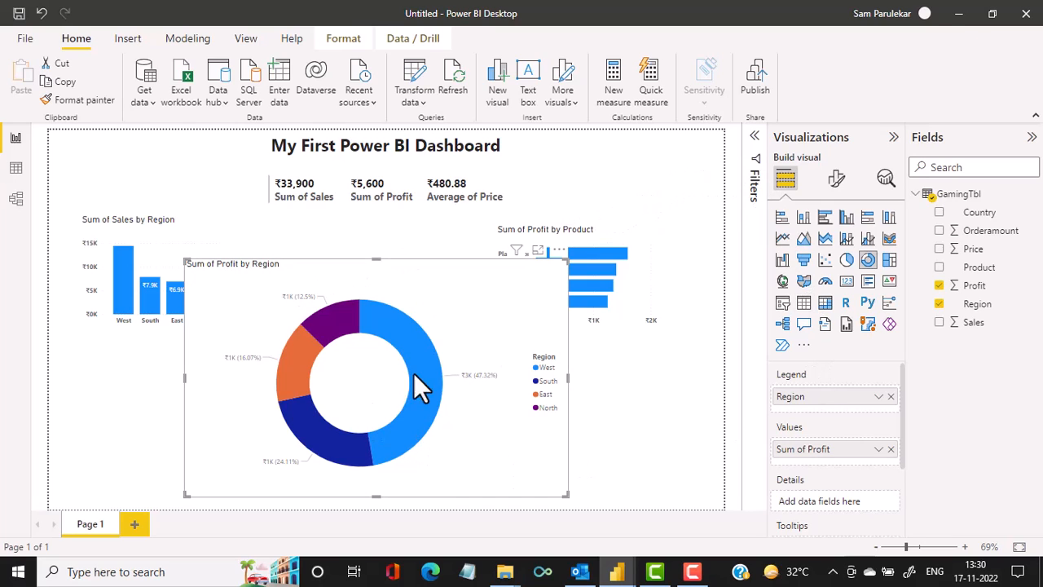
Step: Open the donut chart's formatting options and switch its legend off and back on
left_click(837, 183)
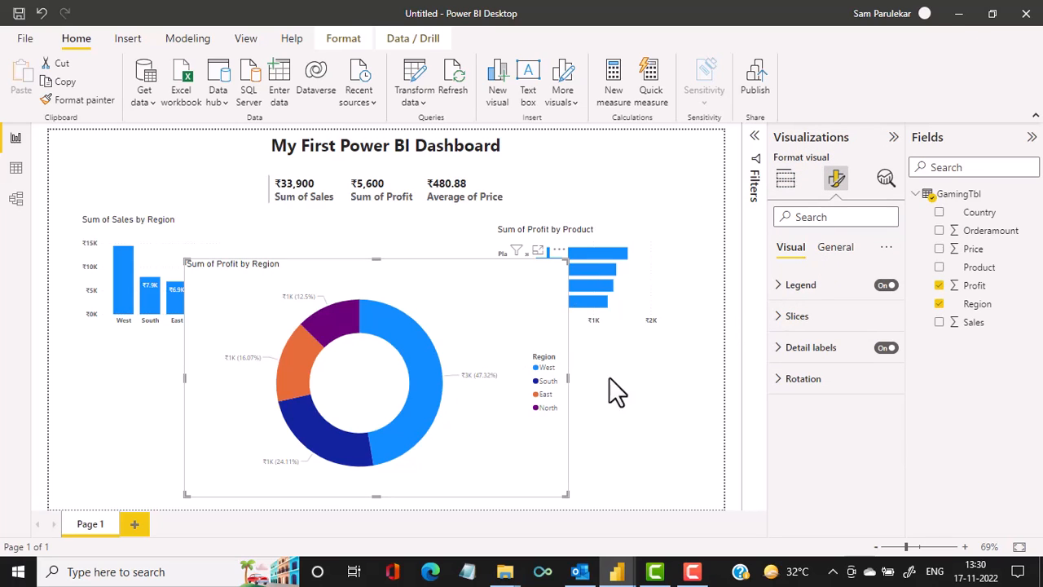
left_click(887, 287)
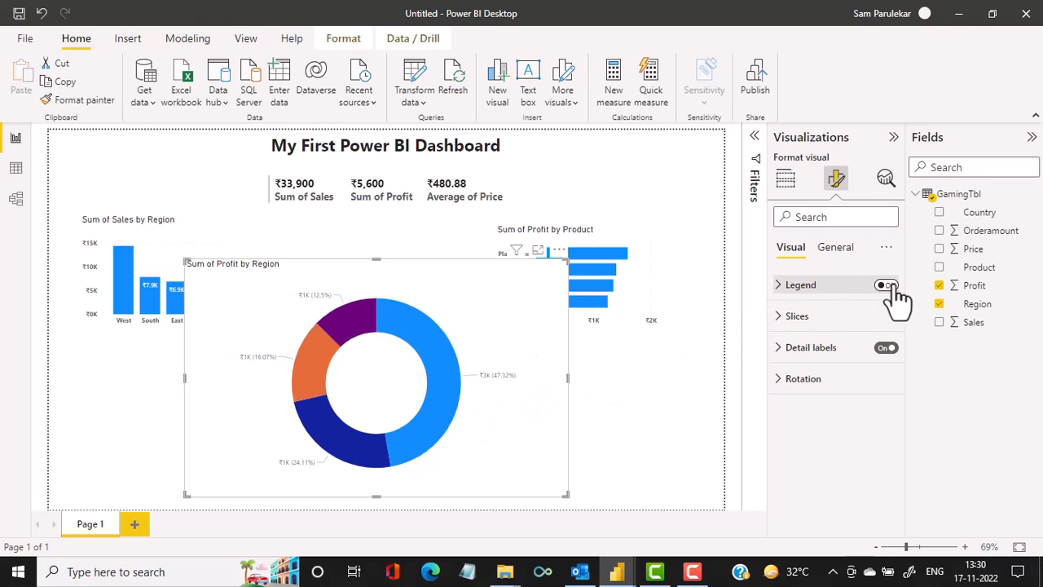
left_click(898, 300)
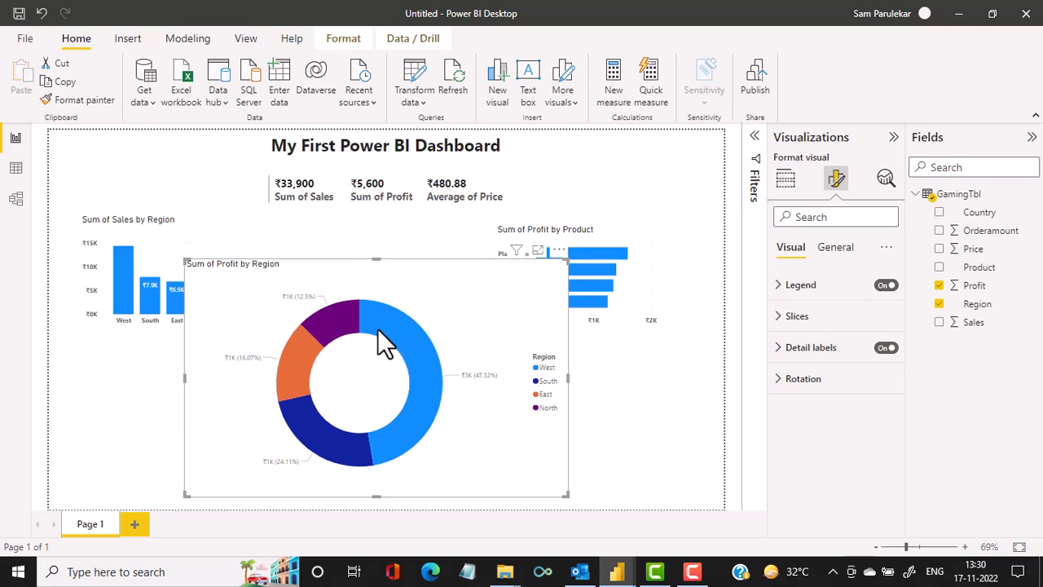
Step: Examine the slice color and spacing options of the donut chart
left_click(779, 318)
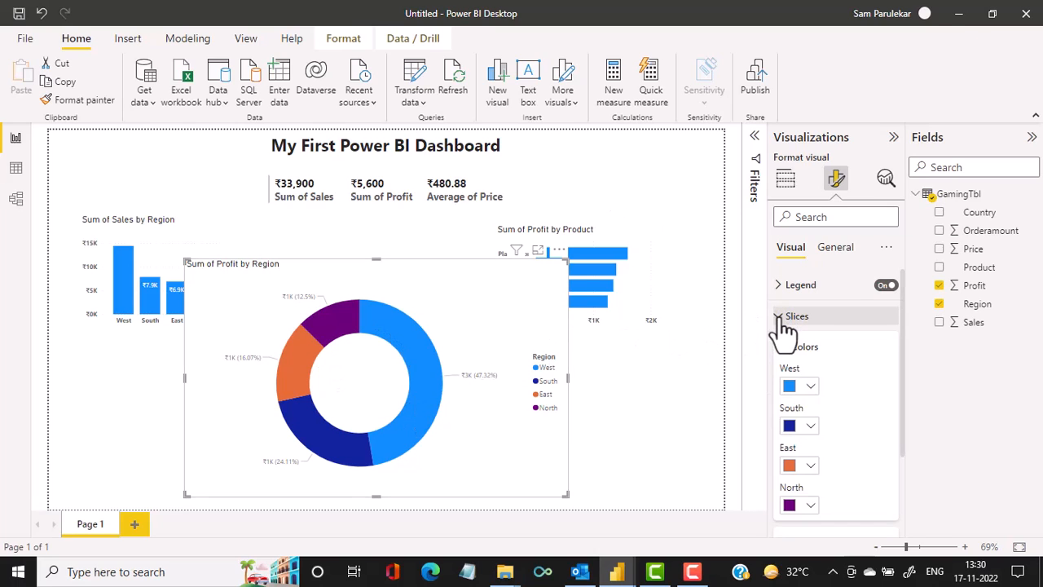
scroll(865, 380, "down", 2)
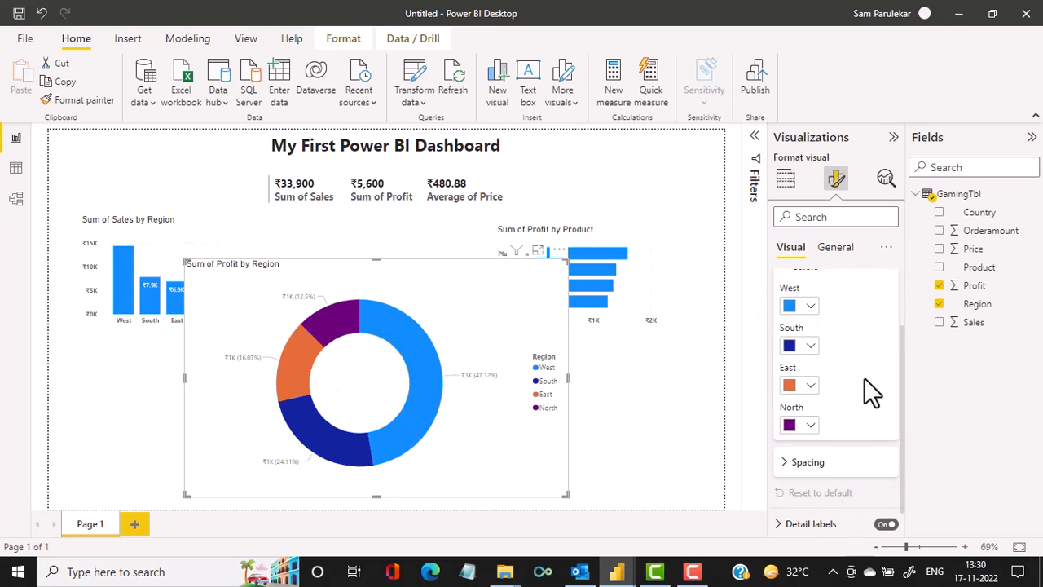
scroll(866, 380, "down", 1)
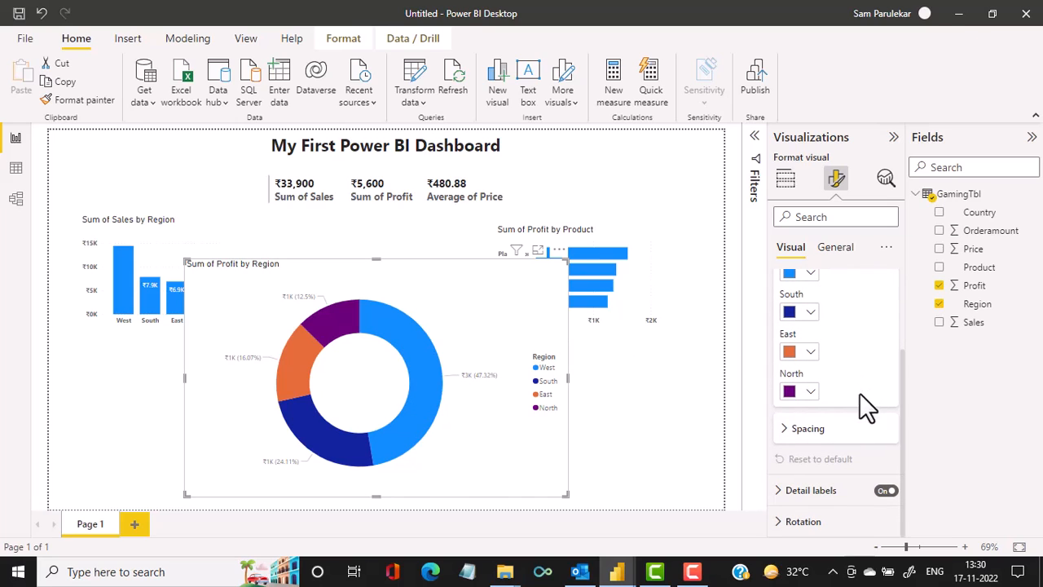
left_click(784, 432)
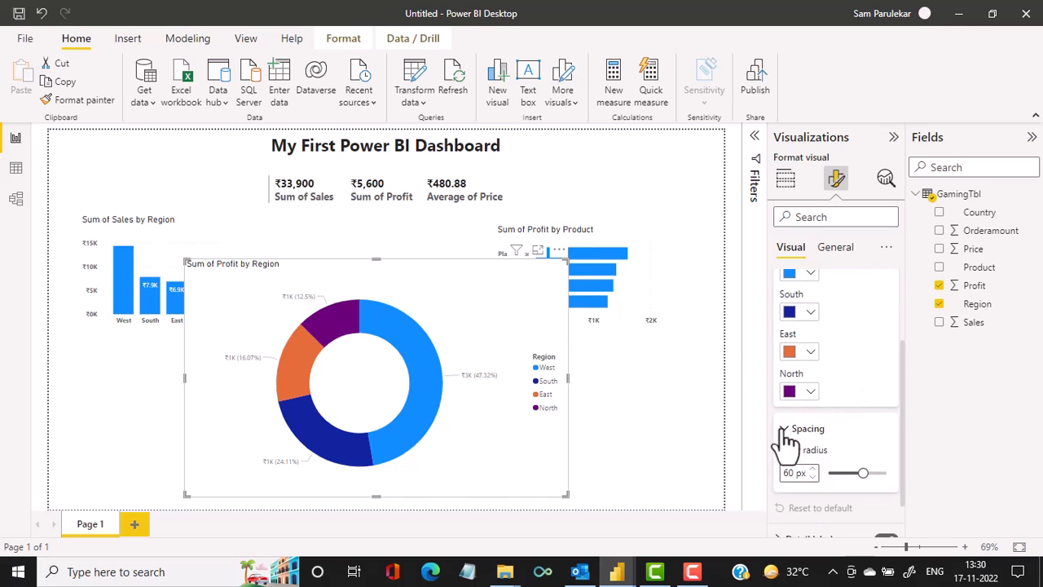
left_click(783, 430)
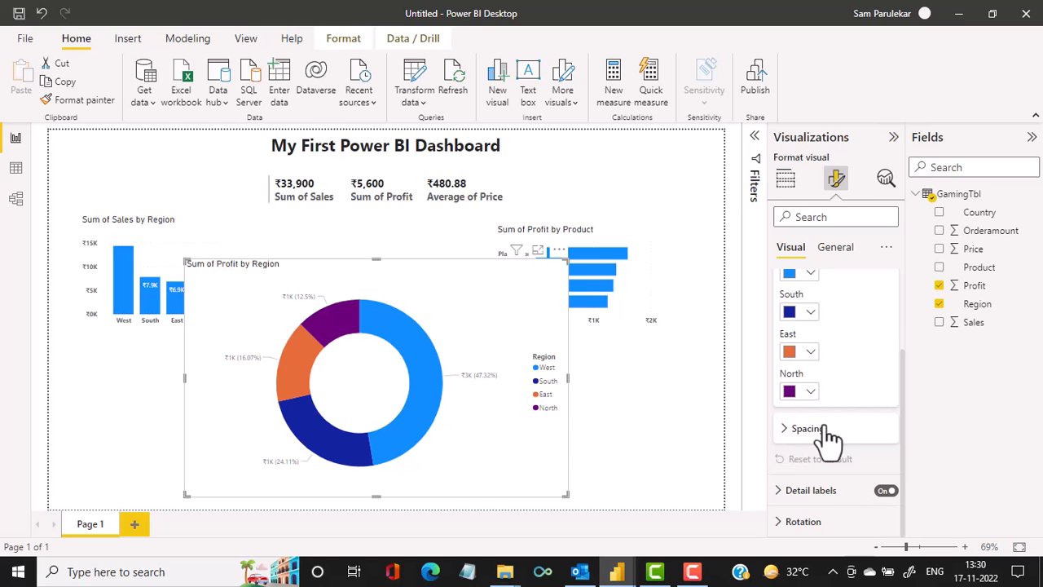
Step: Make the donut chart's detail label values bold and set their font size to 10
left_click(782, 491)
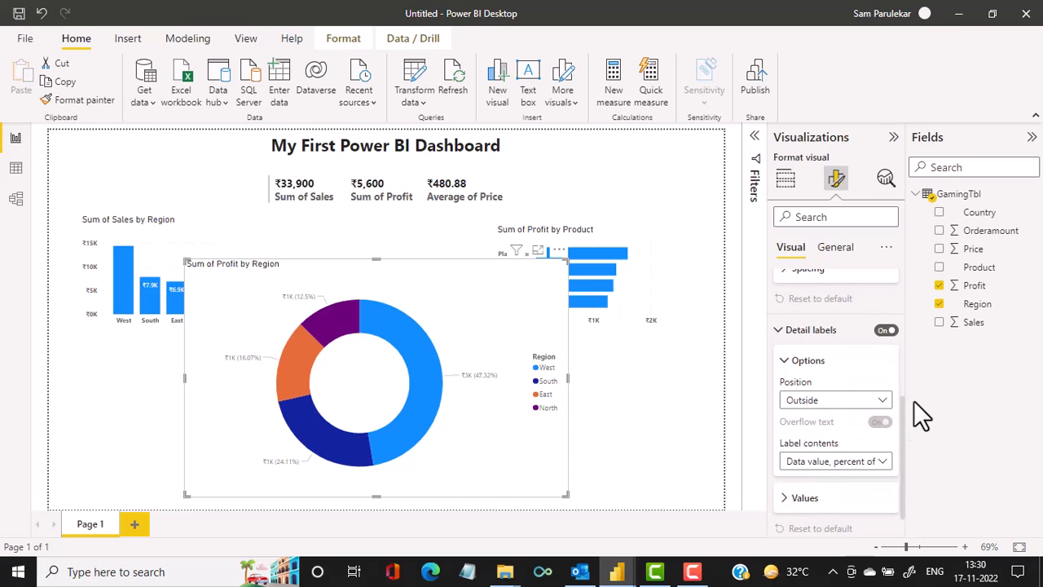
left_click(785, 500)
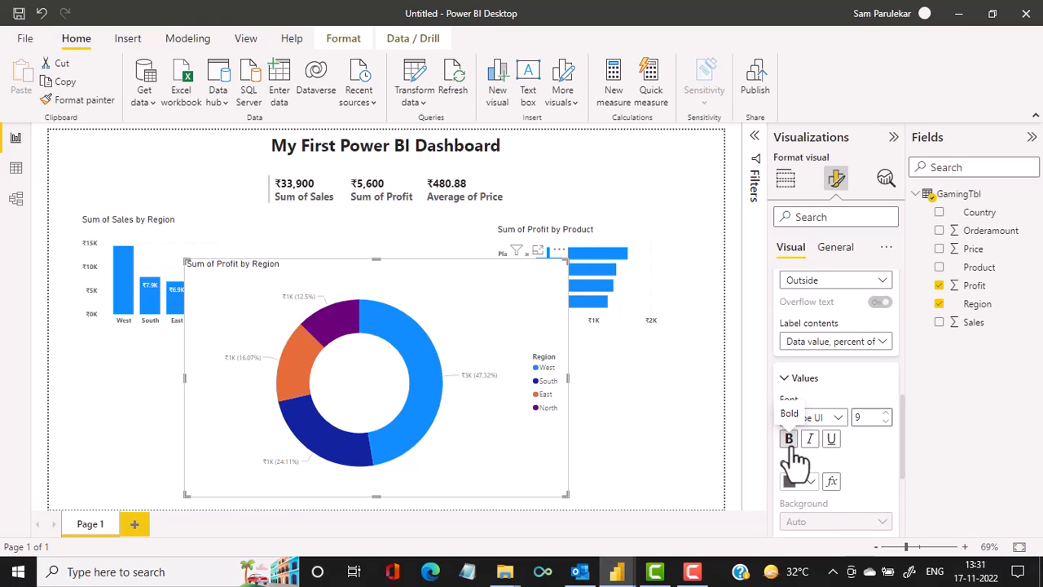
left_click(791, 444)
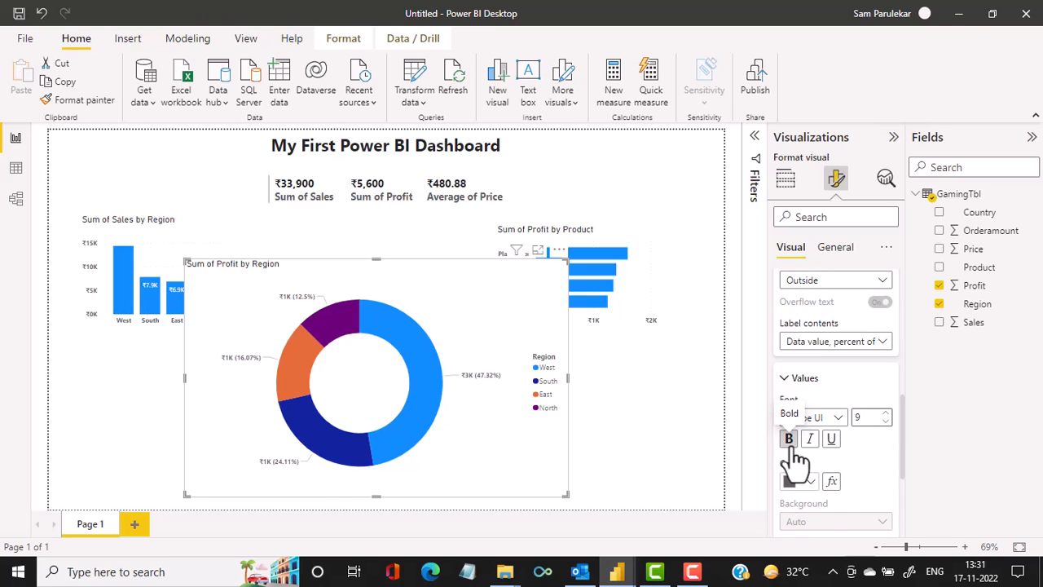
left_click(886, 413)
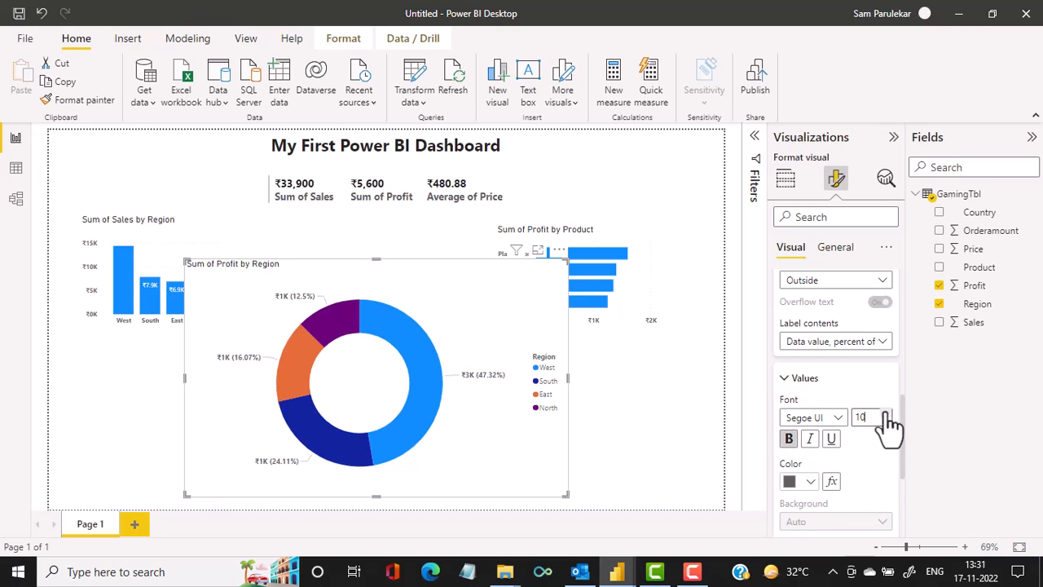
Step: Set the display units of the donut chart's detail labels to Thousands and review the label value settings
scroll(889, 423, "down", 3)
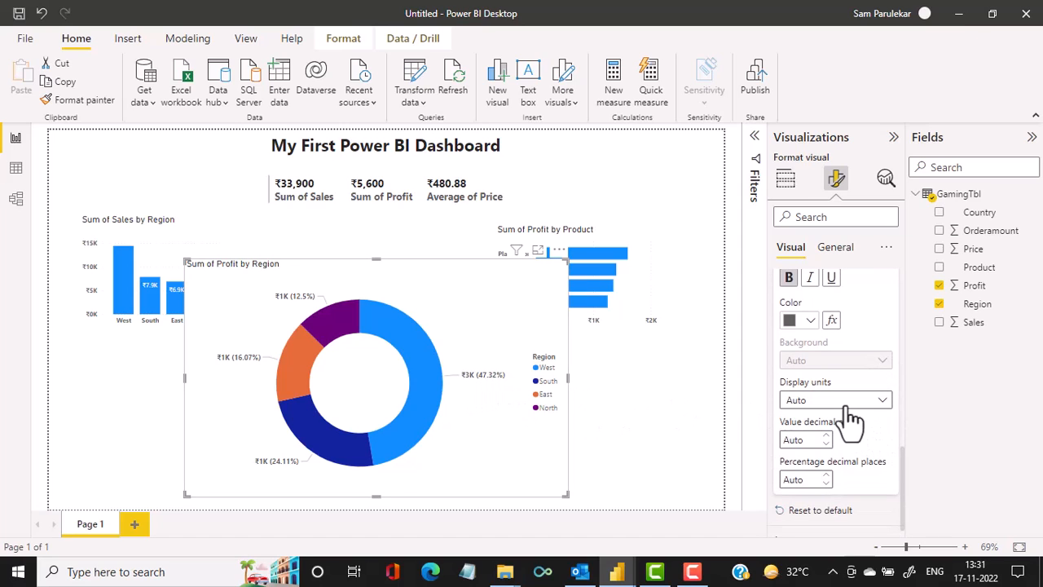
left_click(882, 400)
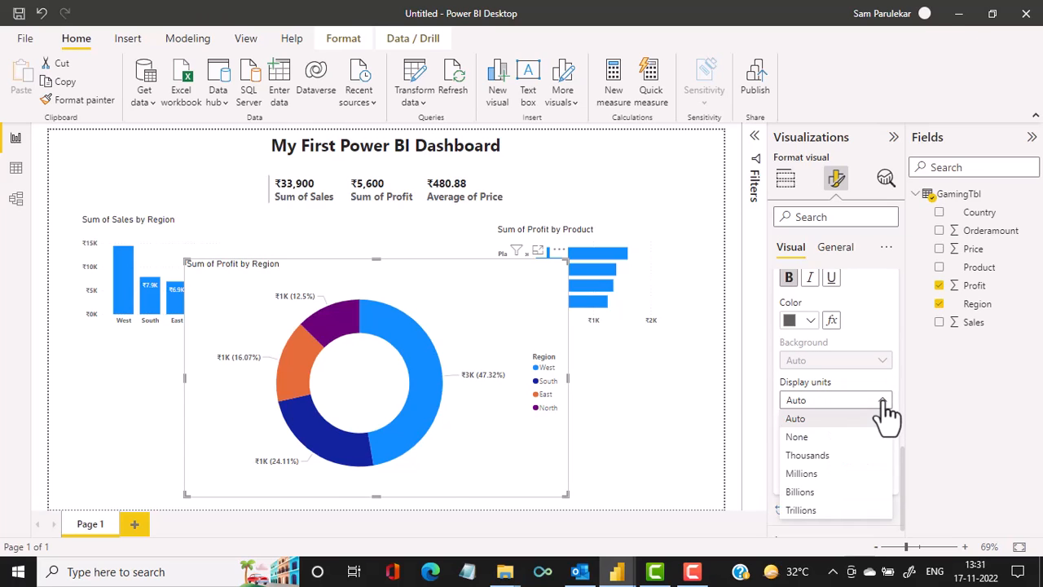
left_click(815, 456)
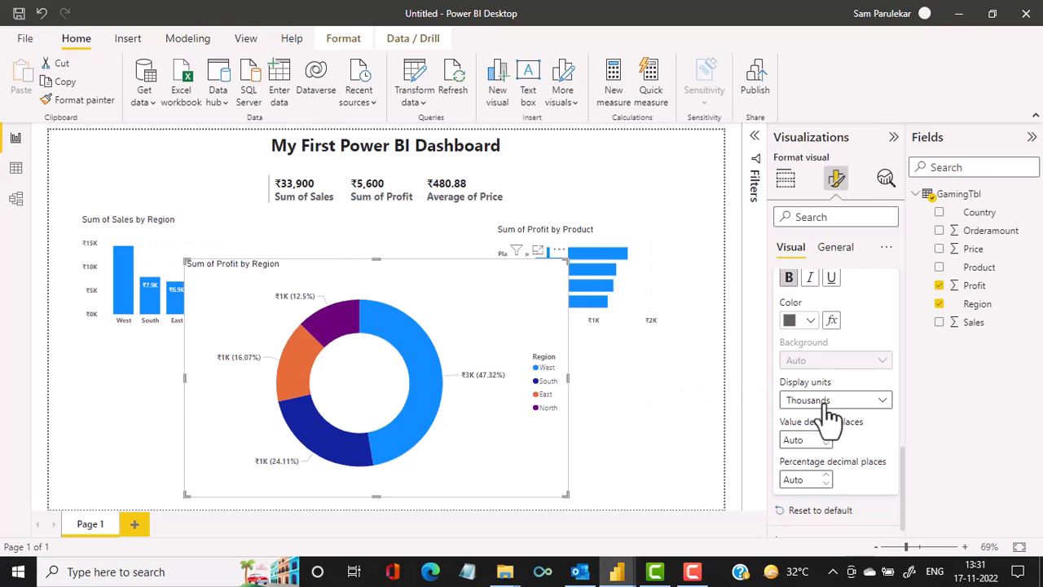
scroll(829, 414, "down", 1)
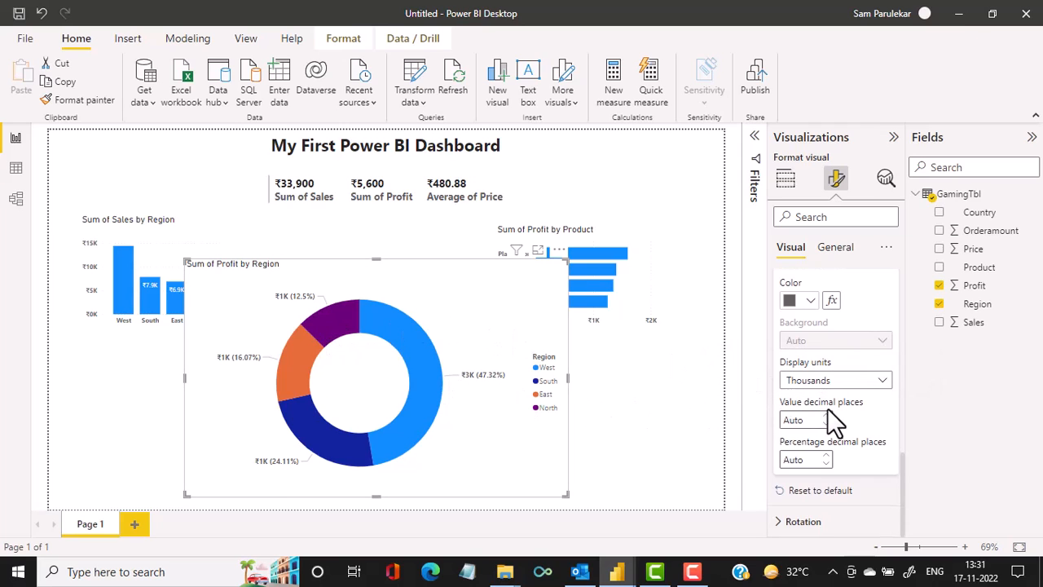
scroll(827, 408, "up", 3)
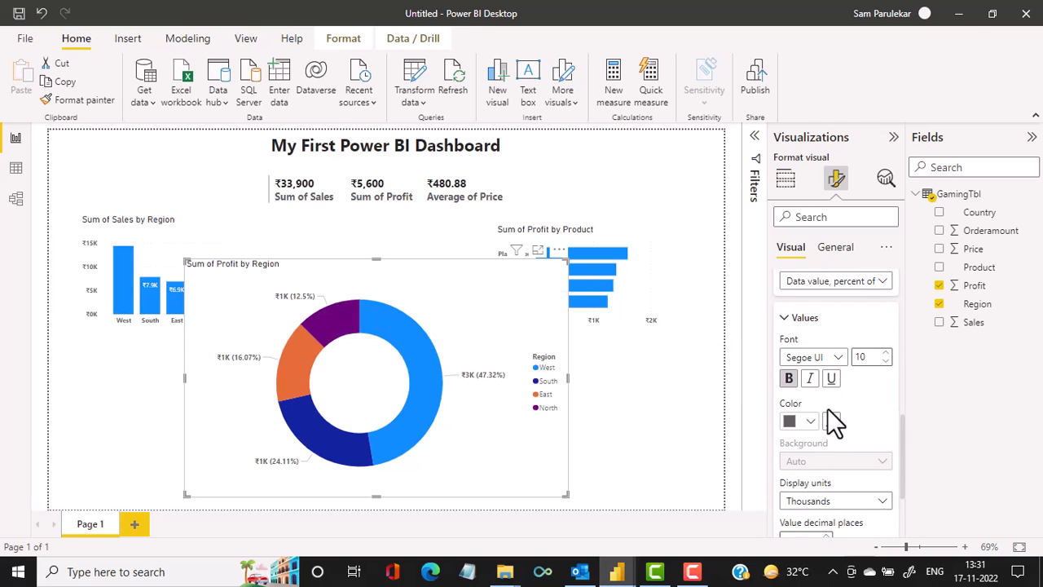
scroll(827, 407, "down", 3)
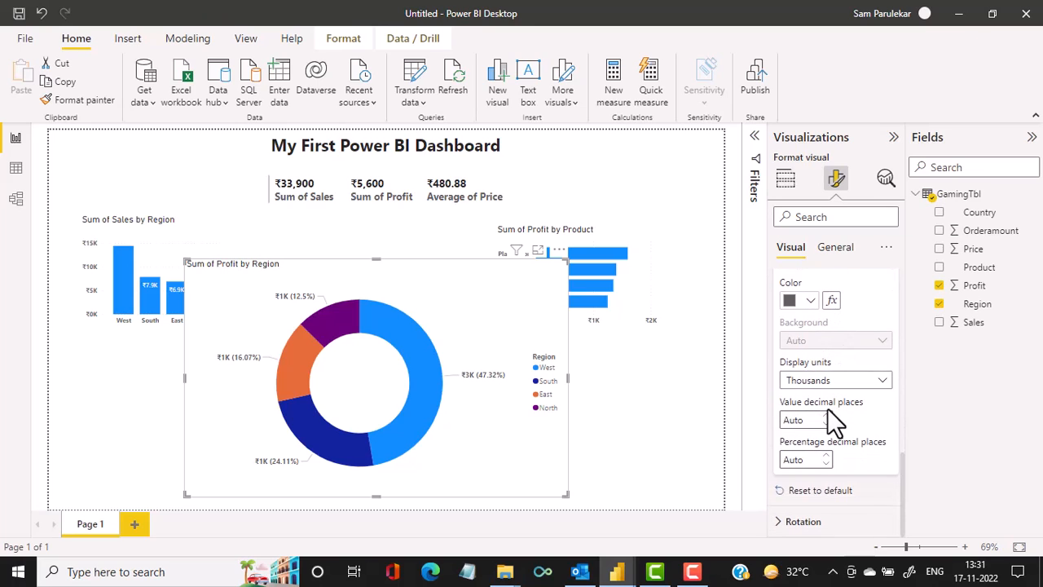
Step: Try the None, Thousands, Millions and Auto display units on the donut chart's detail labels
left_click(840, 385)
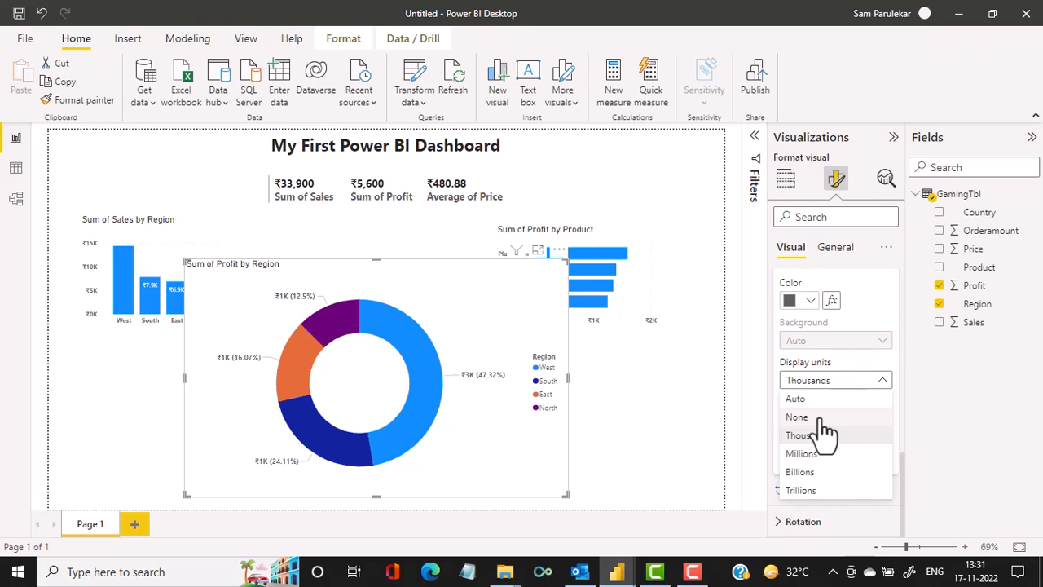
left_click(823, 417)
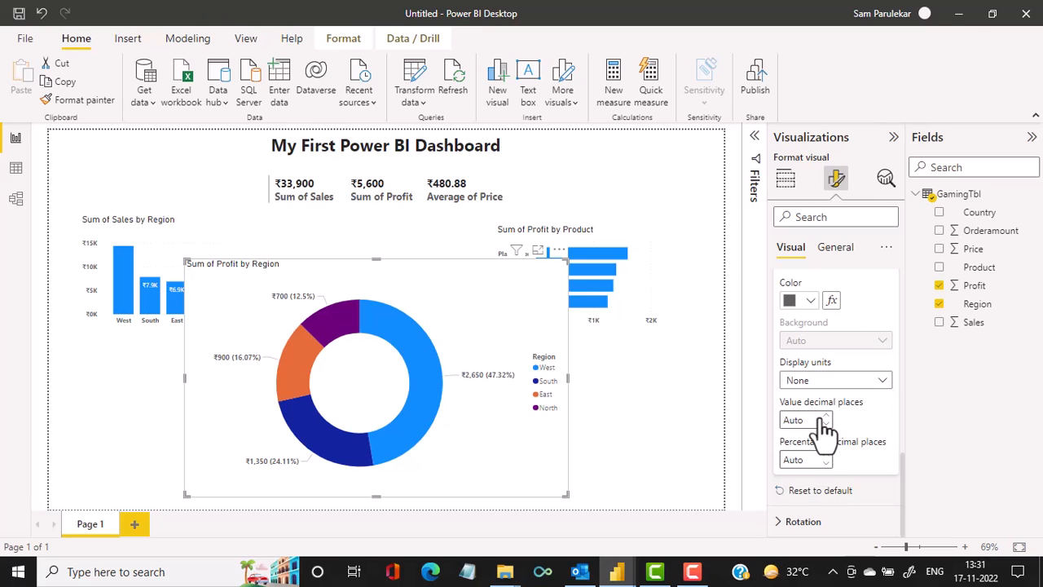
left_click(852, 383)
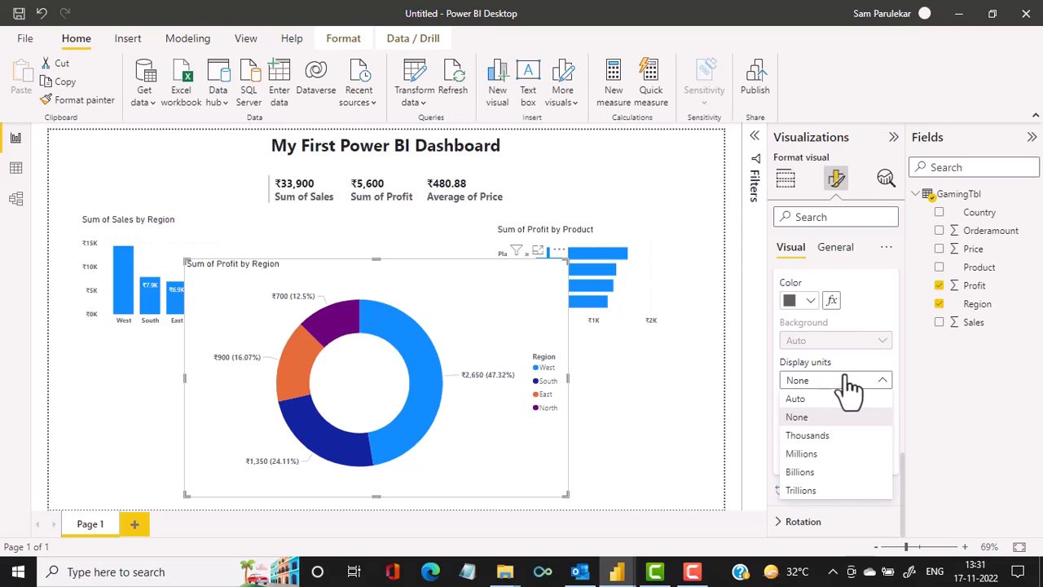
left_click(840, 438)
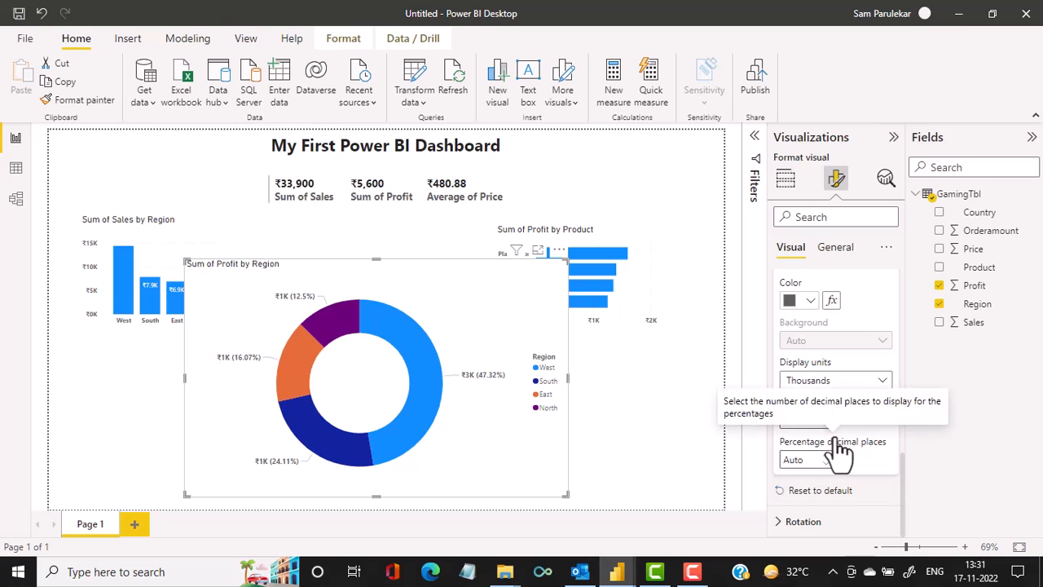
left_click(858, 384)
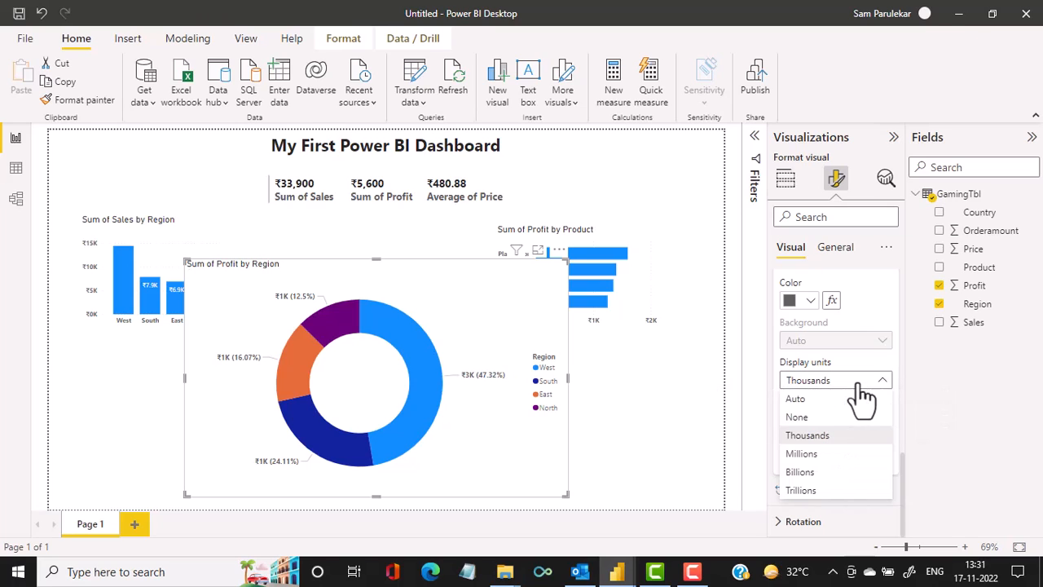
left_click(839, 463)
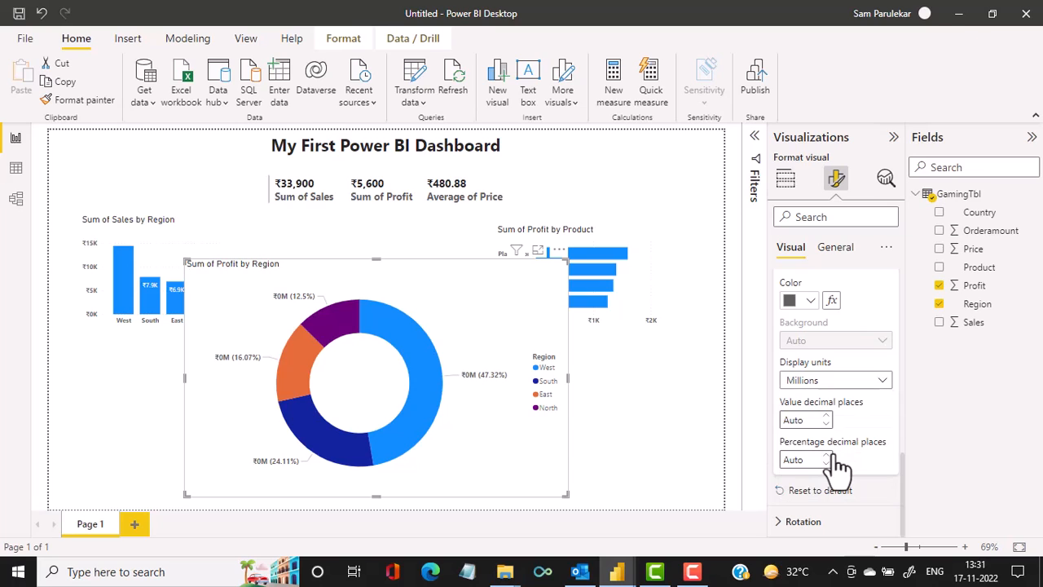
left_click(826, 380)
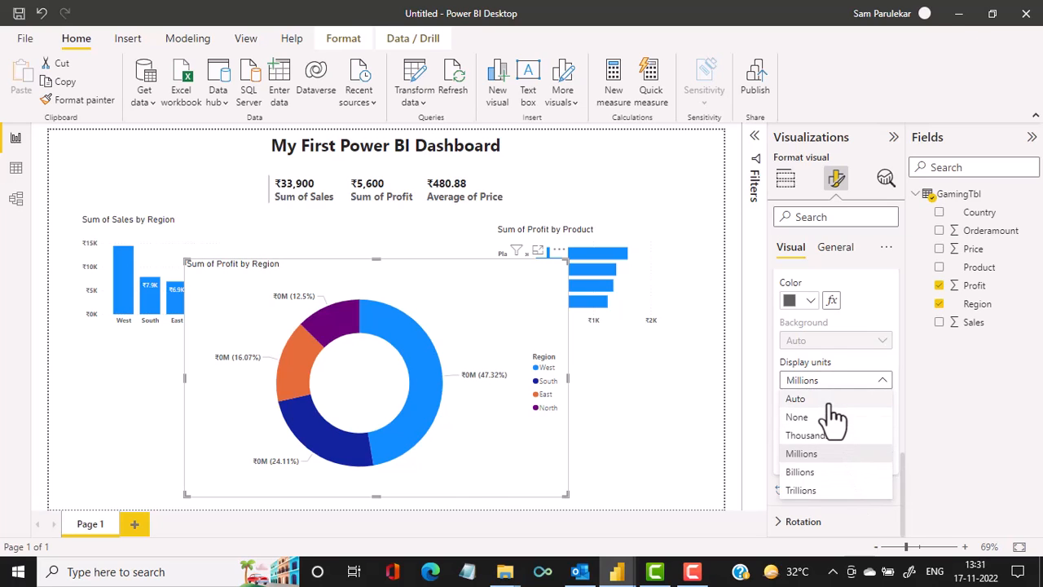
left_click(829, 399)
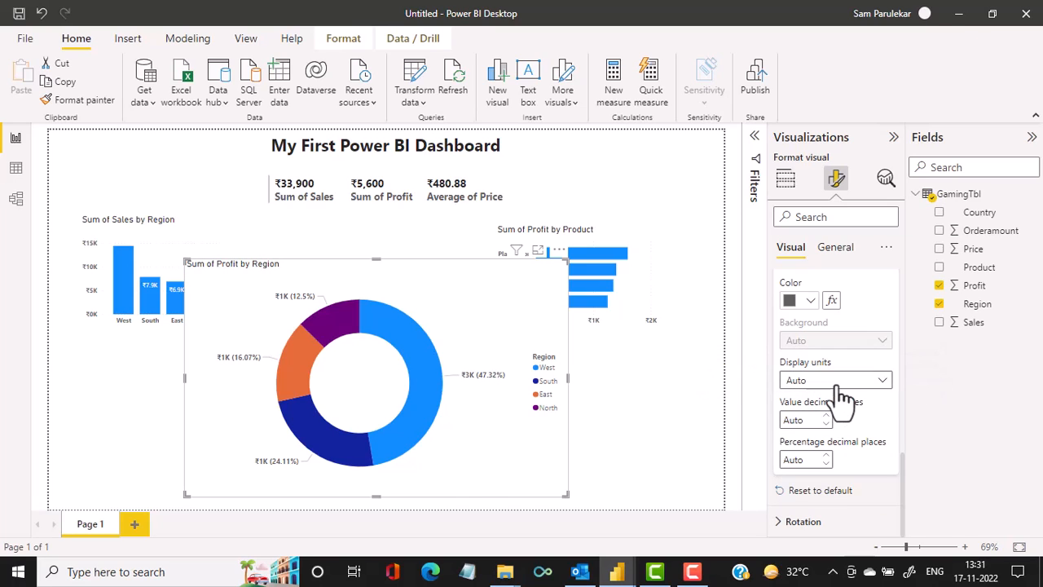
Step: Set the donut chart's detail labels to display units of Thousands and 1 percentage decimal place
left_click(837, 386)
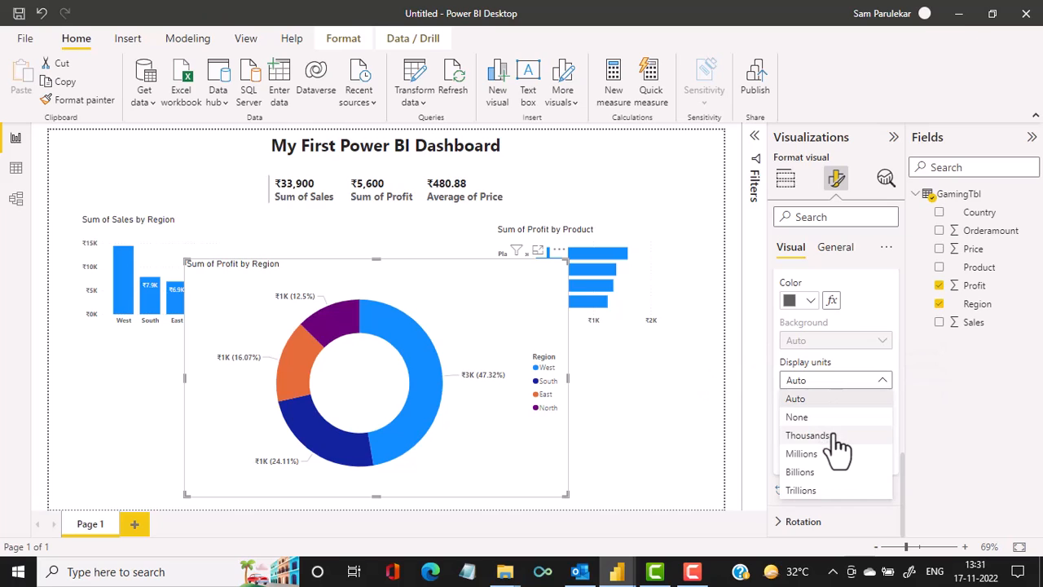
left_click(833, 436)
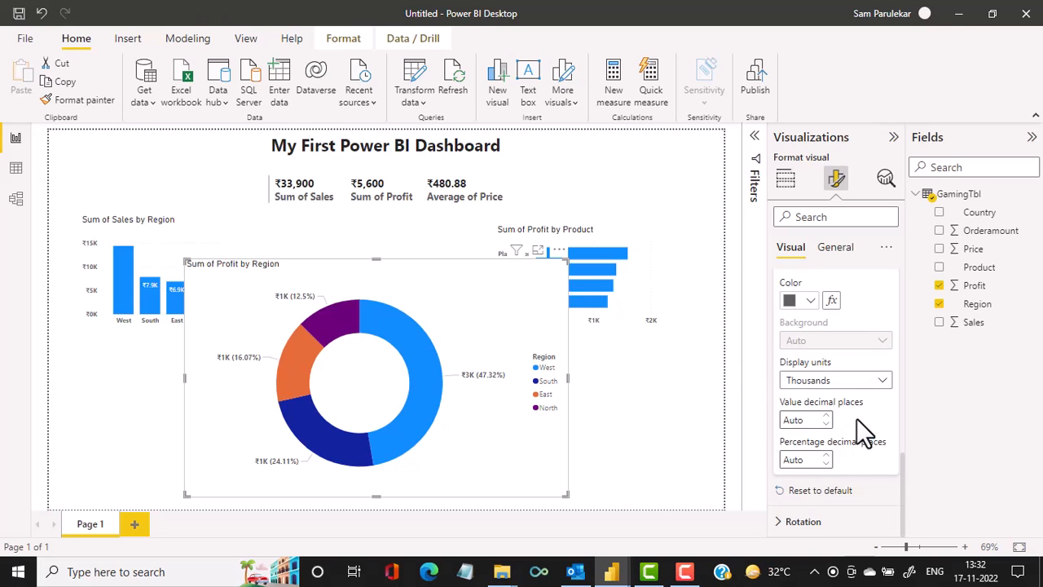
left_click(827, 463)
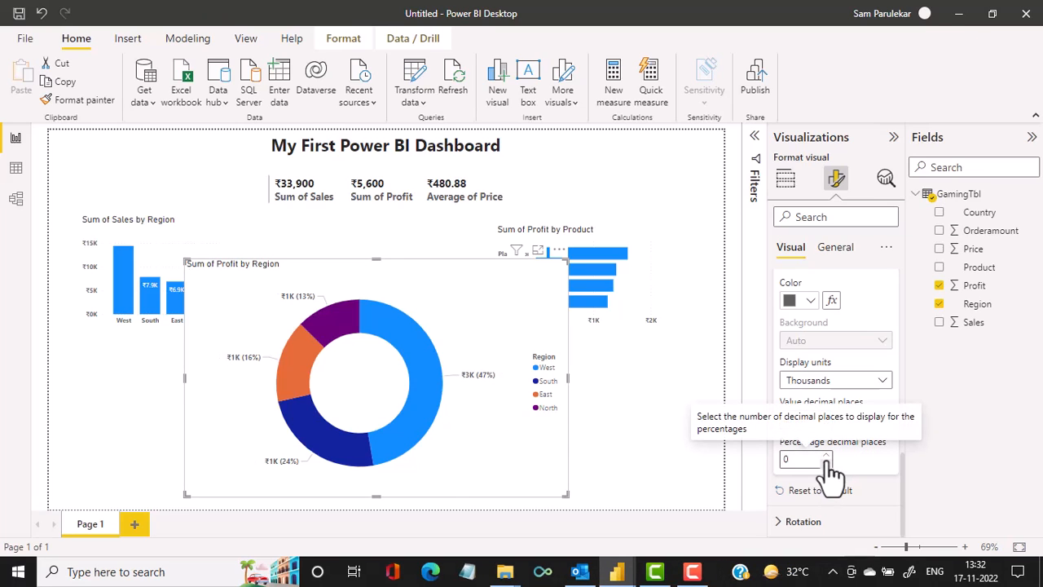
left_click(827, 458)
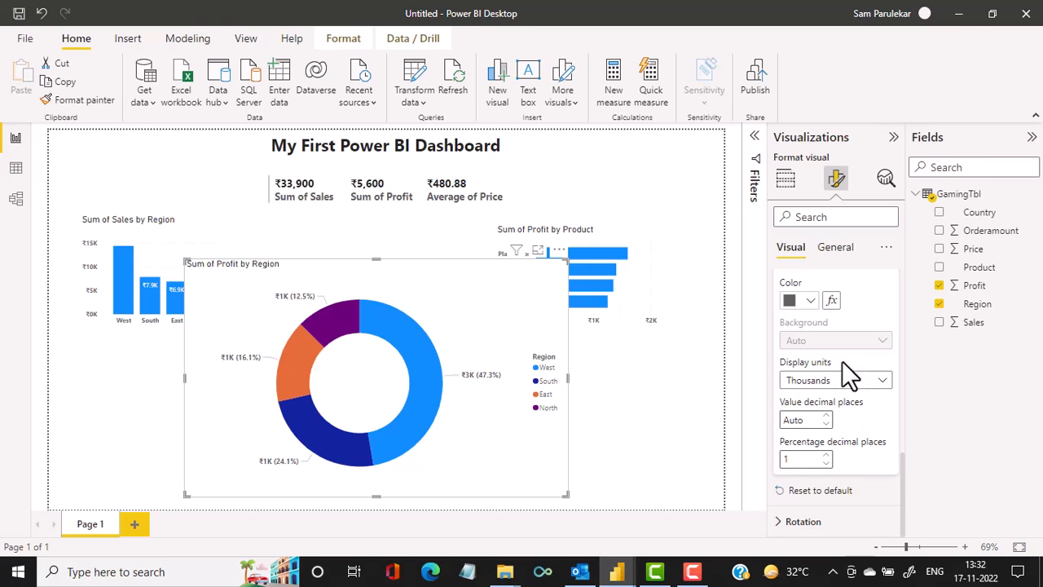
Step: Reset the donut chart's detail label settings to default and undo the reset
left_click(837, 493)
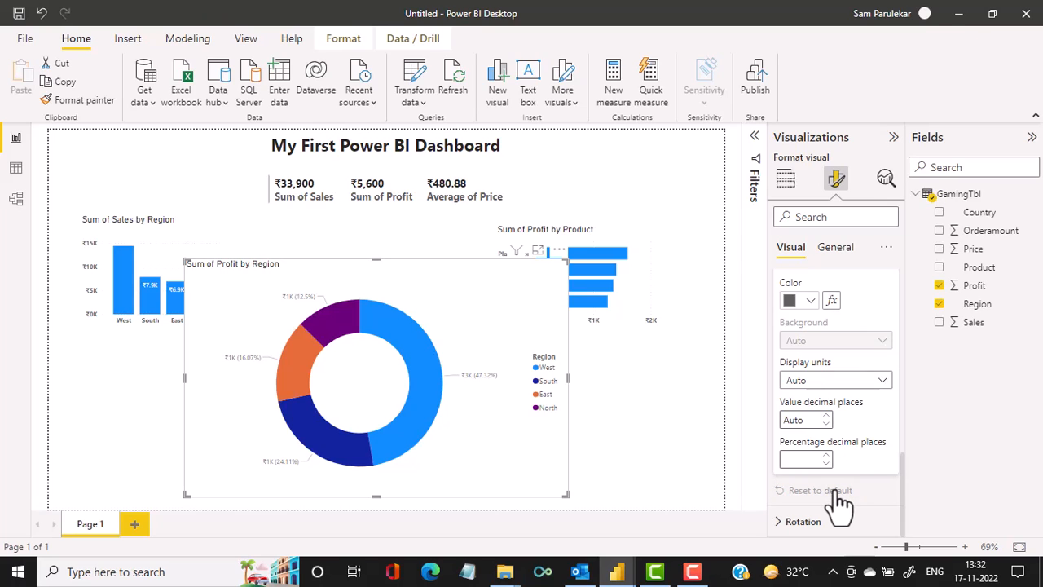
left_click(40, 13)
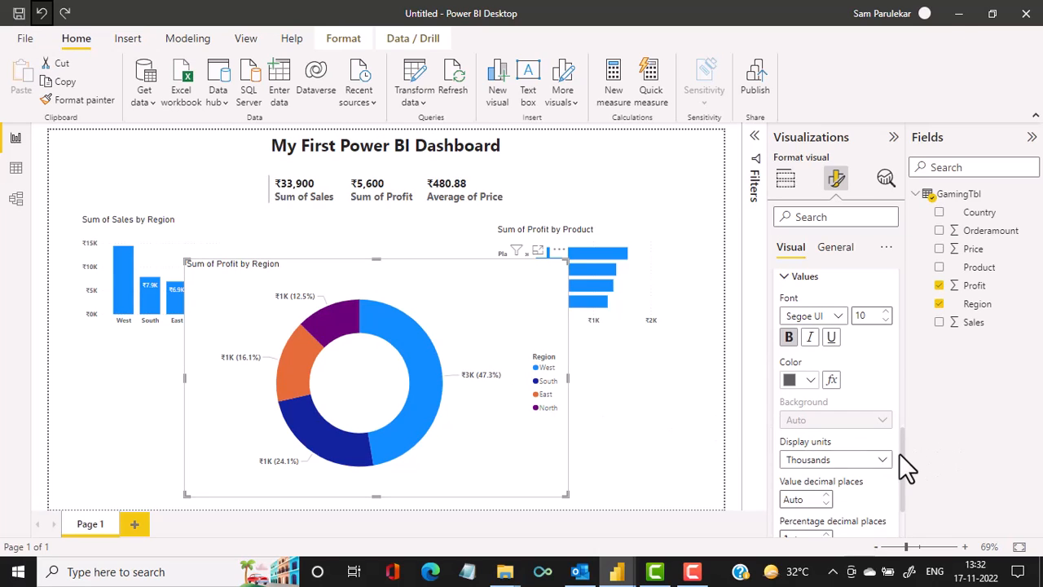
scroll(900, 455, "down", 3)
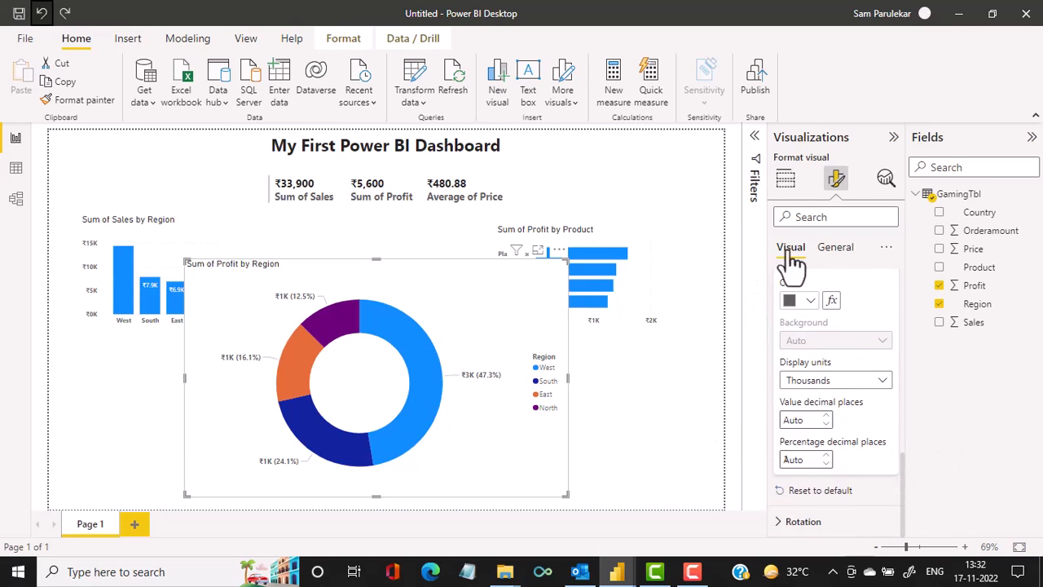
scroll(865, 326, "up", 15)
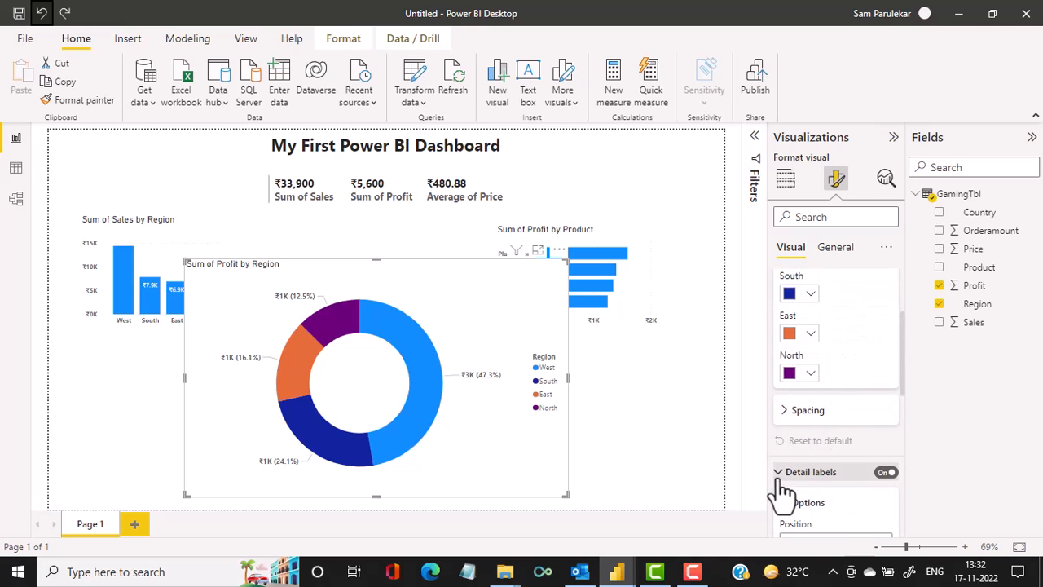
left_click(782, 481)
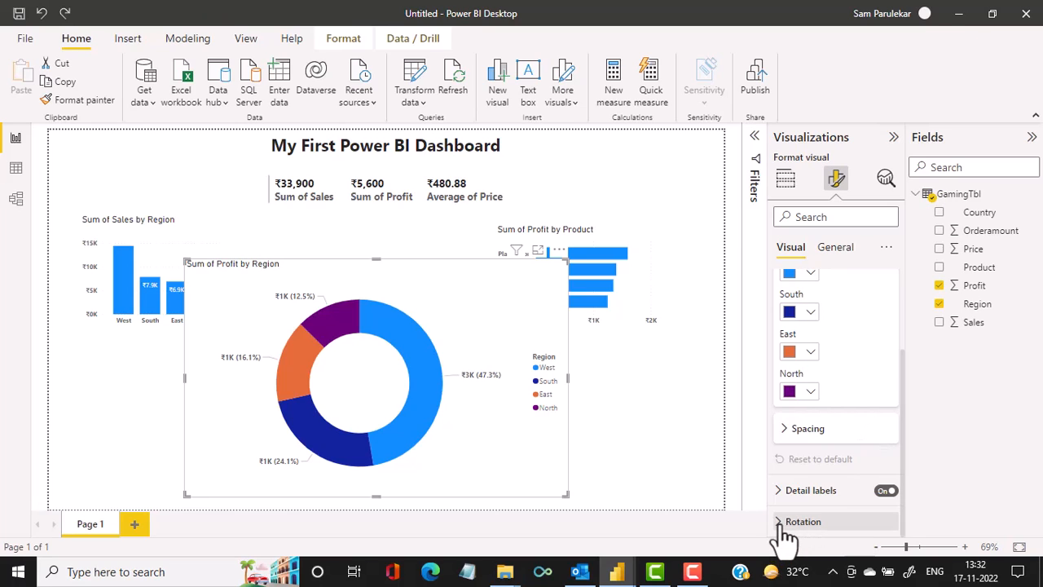
left_click(834, 251)
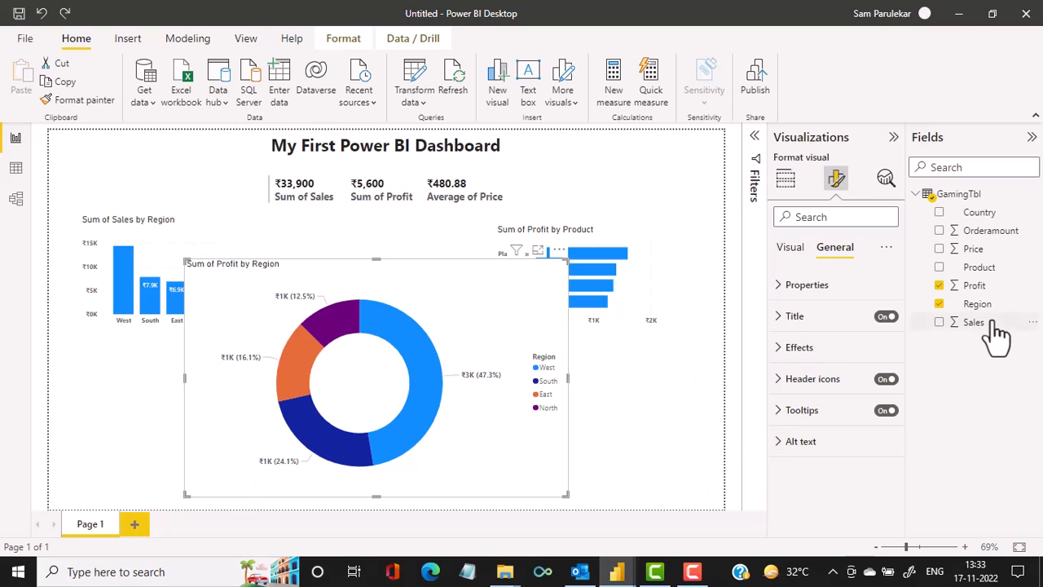
Step: Try Data value label contents on the donut chart's detail labels and settle on Percent of total
left_click(791, 248)
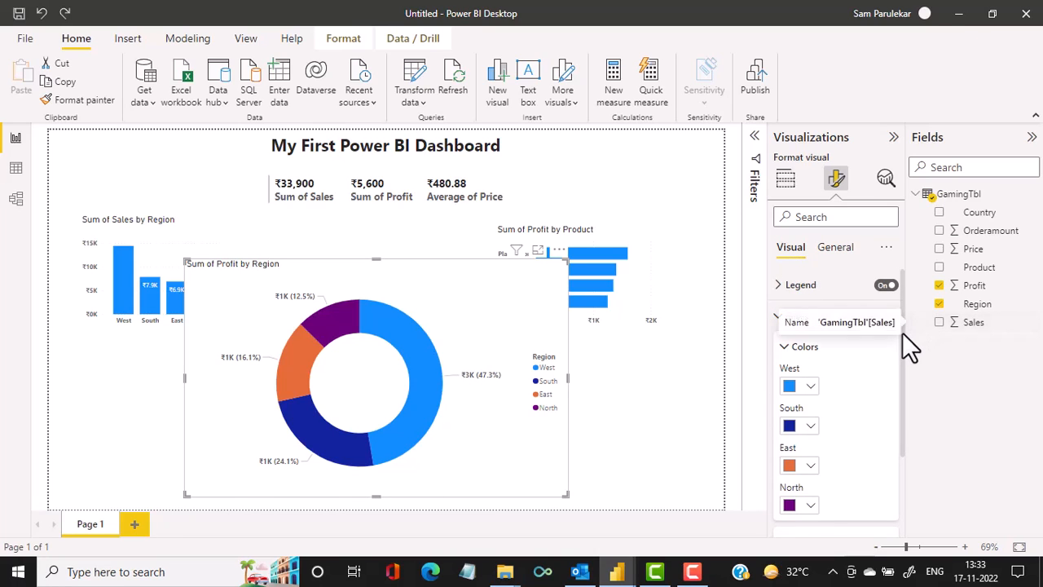
left_click_drag(902, 333, 892, 441)
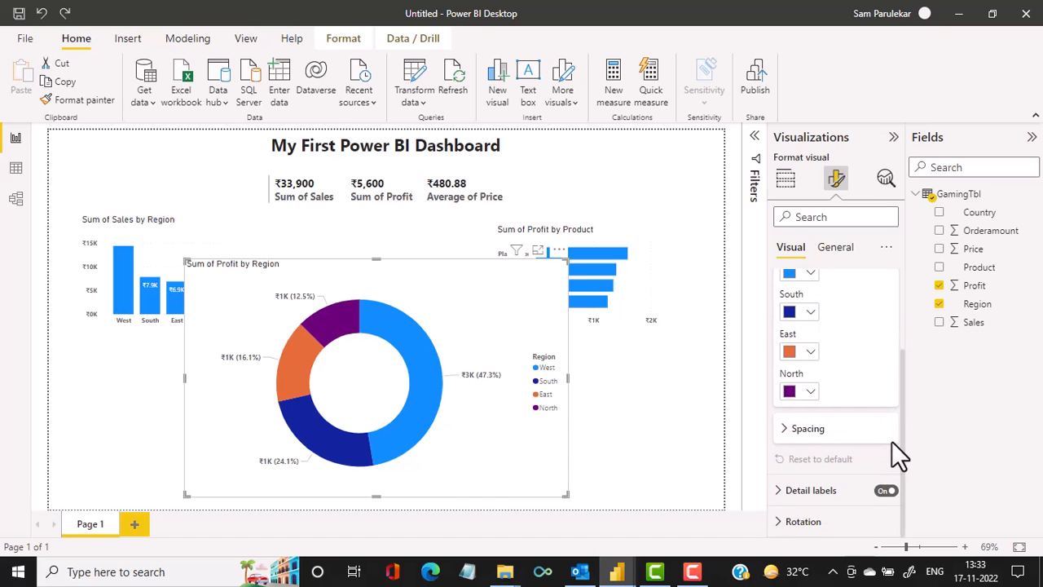
left_click(785, 494)
scroll(877, 455, "down", 1)
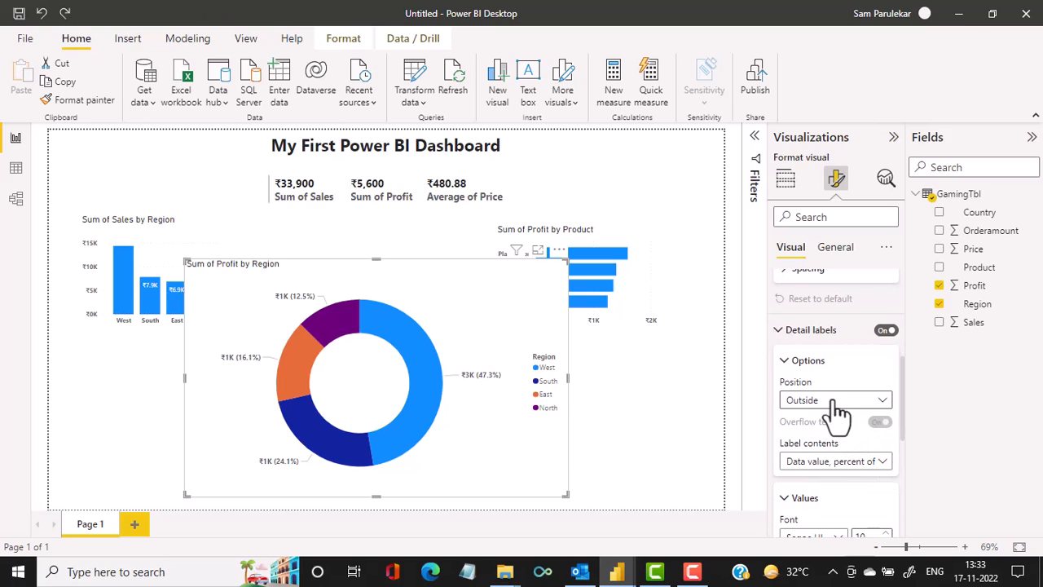
left_click(848, 465)
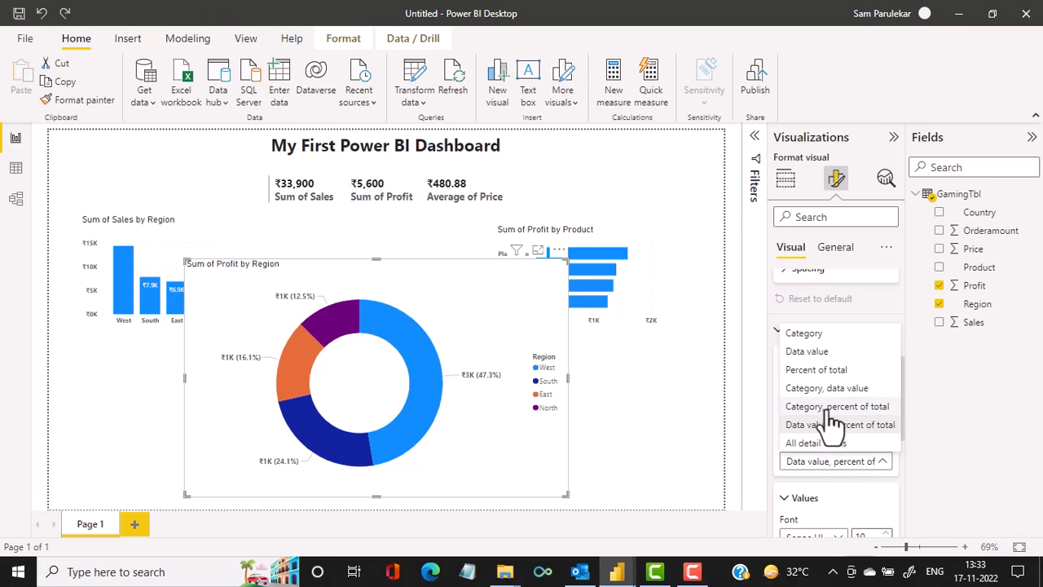
left_click(844, 371)
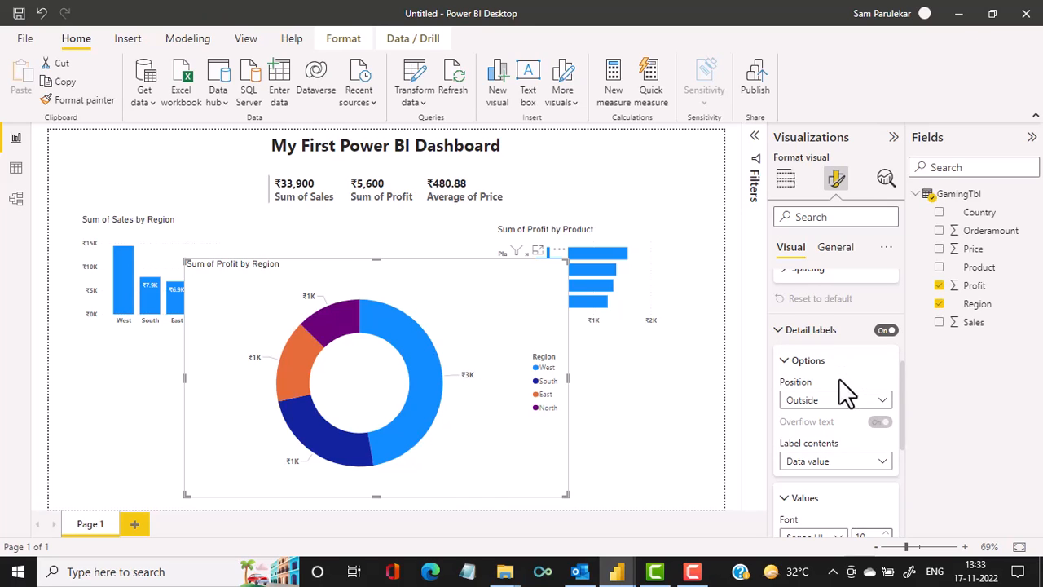
left_click(830, 463)
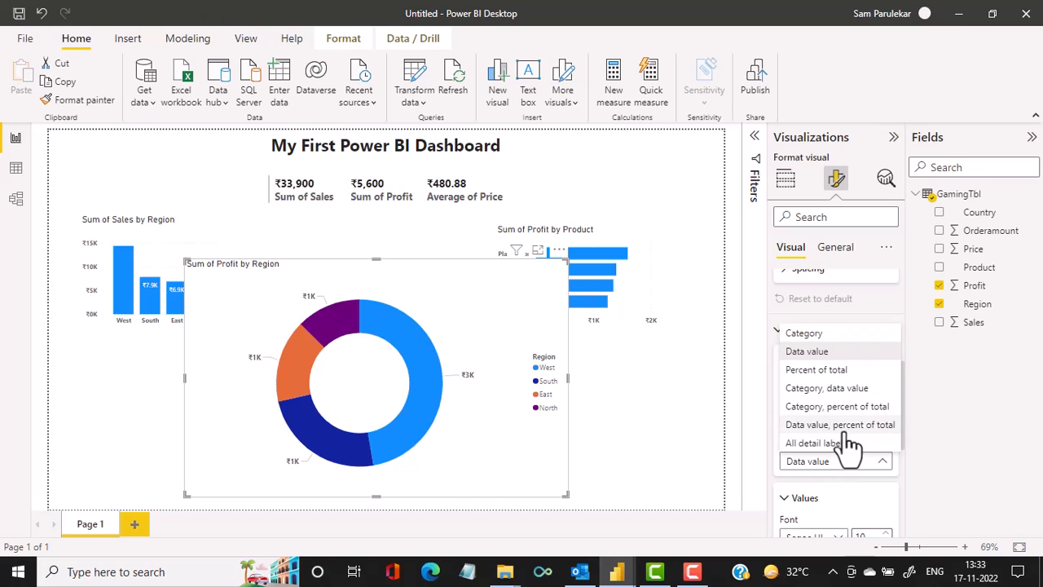
left_click(848, 427)
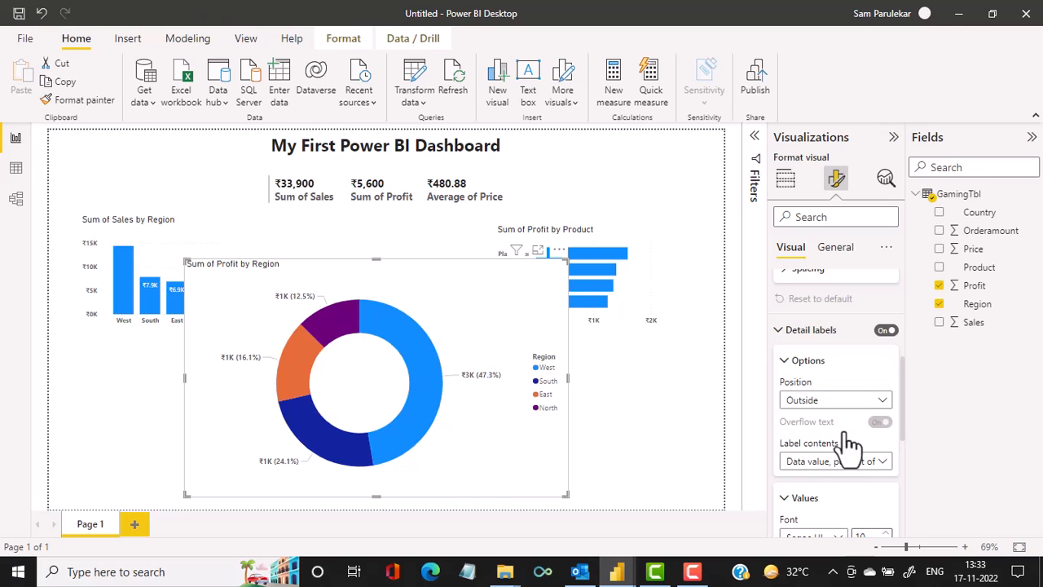
left_click(848, 463)
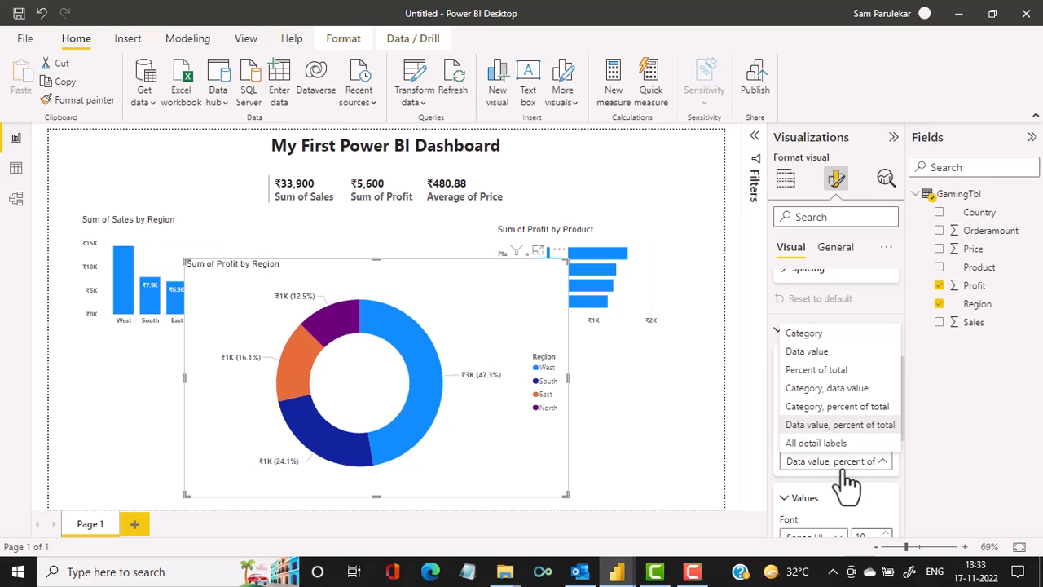
left_click(848, 370)
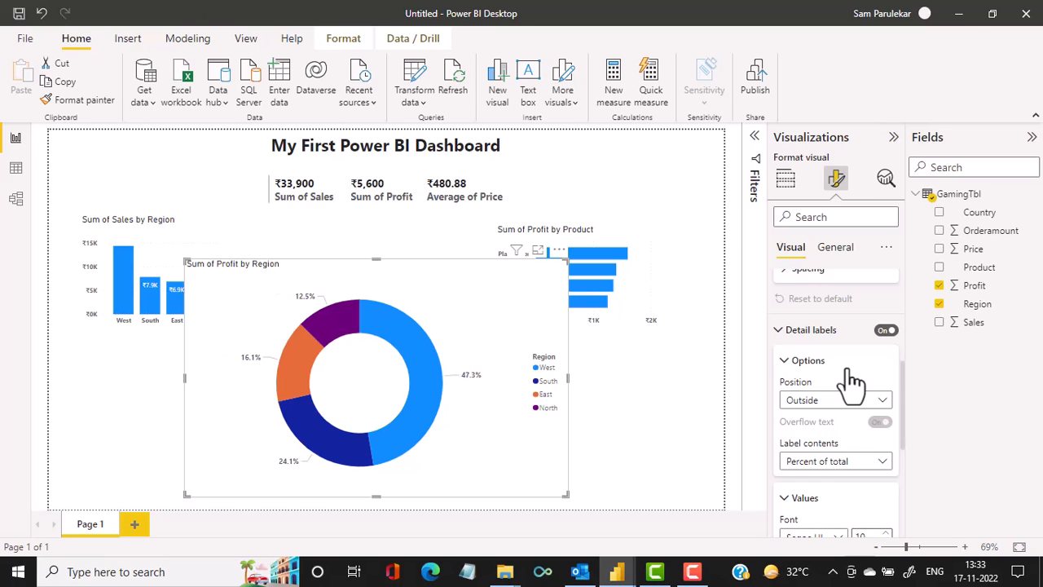
Step: Set the donut chart's detail label font size to 12 and shrink the chart into the space below the Sum of Sales by Region chart
scroll(848, 371, "down", 3)
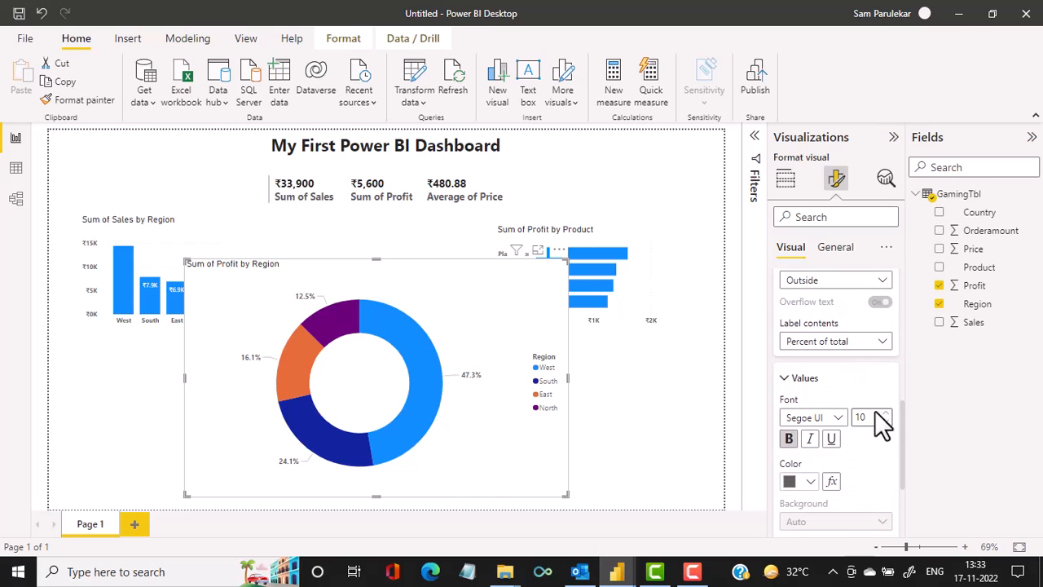
left_click(891, 414)
left_click(889, 413)
left_click_drag(567, 260, 384, 344)
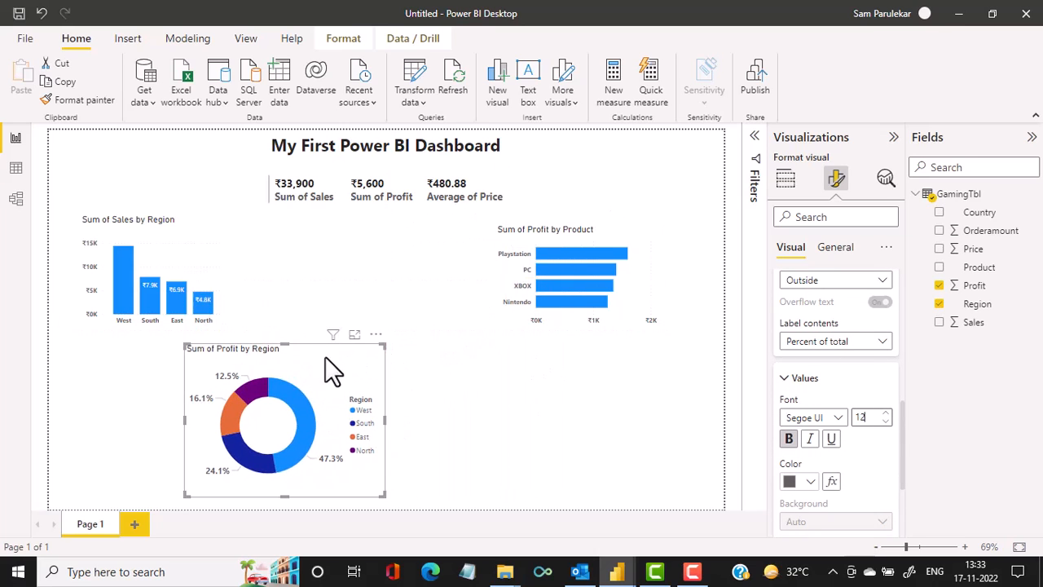
left_click_drag(326, 361, 209, 364)
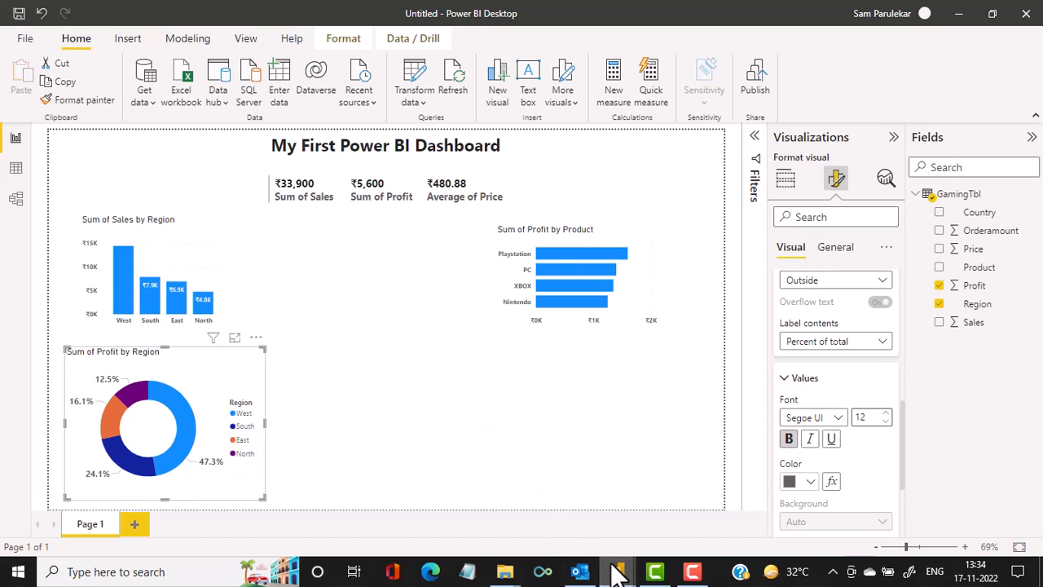
Step: Check the PBI Getting Started report, return to the untitled report, and place a new funnel chart below the Sum of Profit by Product chart
mouse_move(613, 568)
left_click(554, 529)
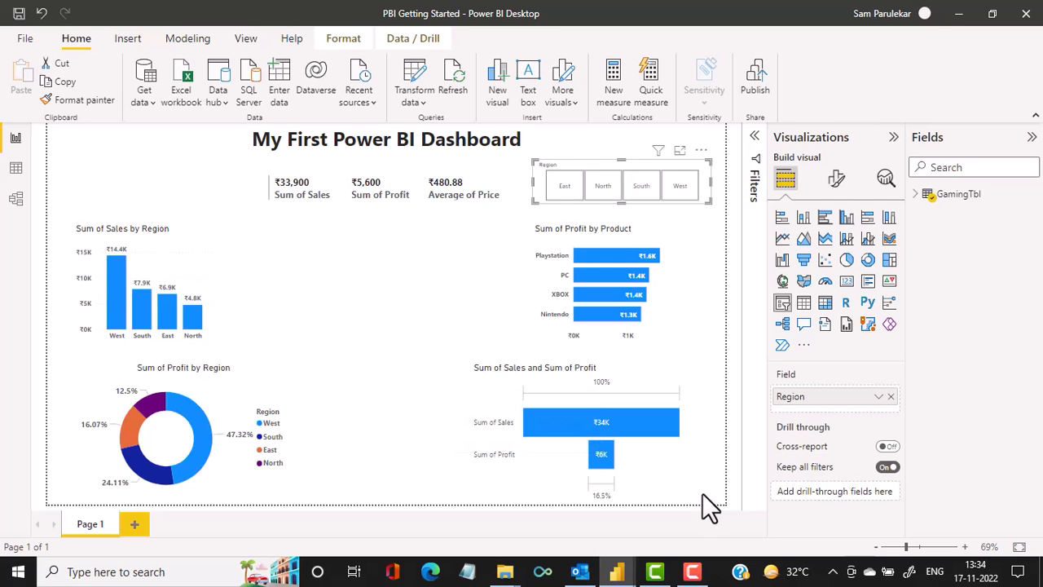
mouse_move(617, 570)
left_click(697, 526)
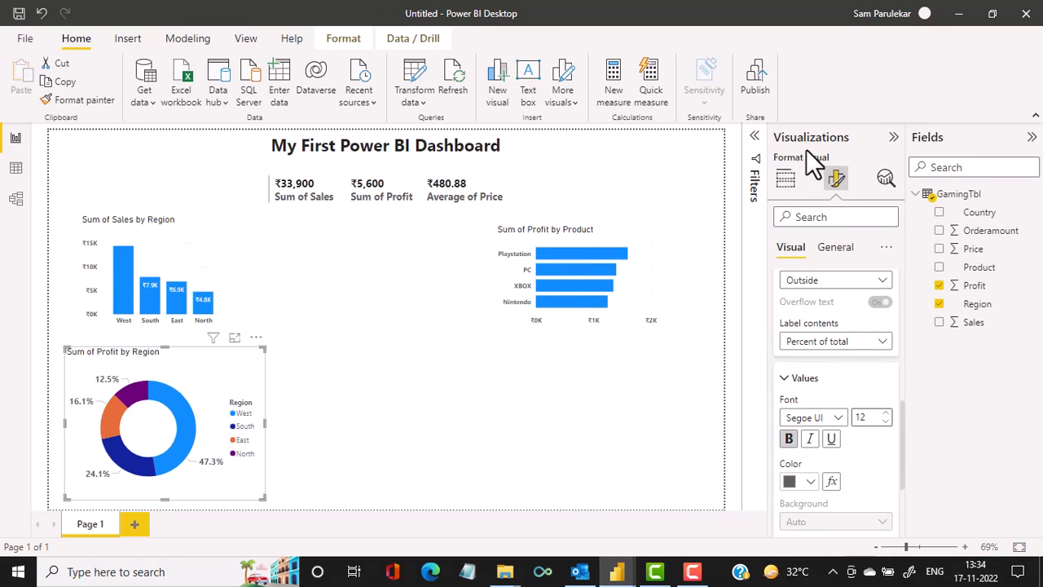
left_click(786, 178)
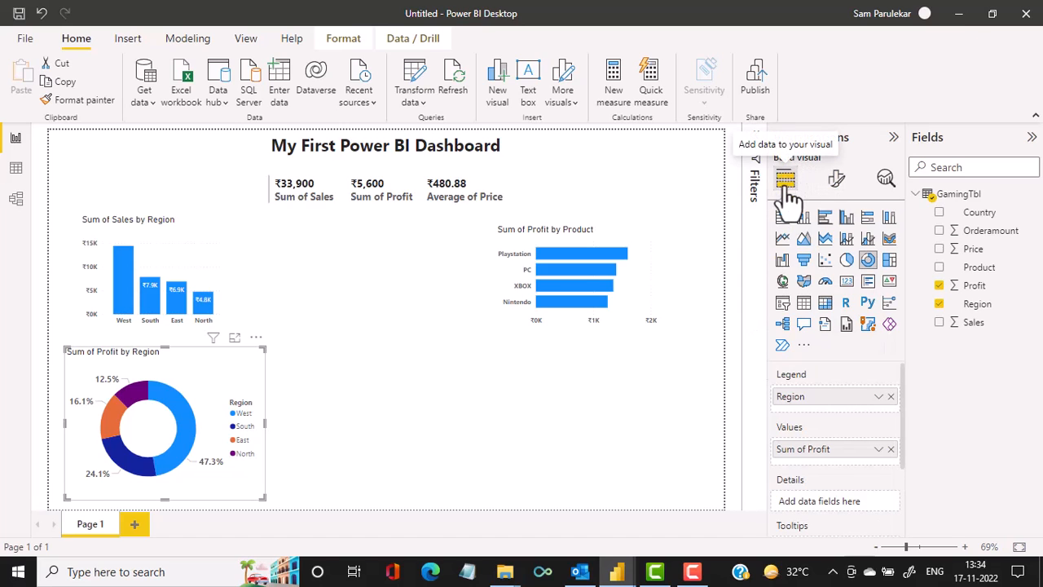
left_click(427, 386)
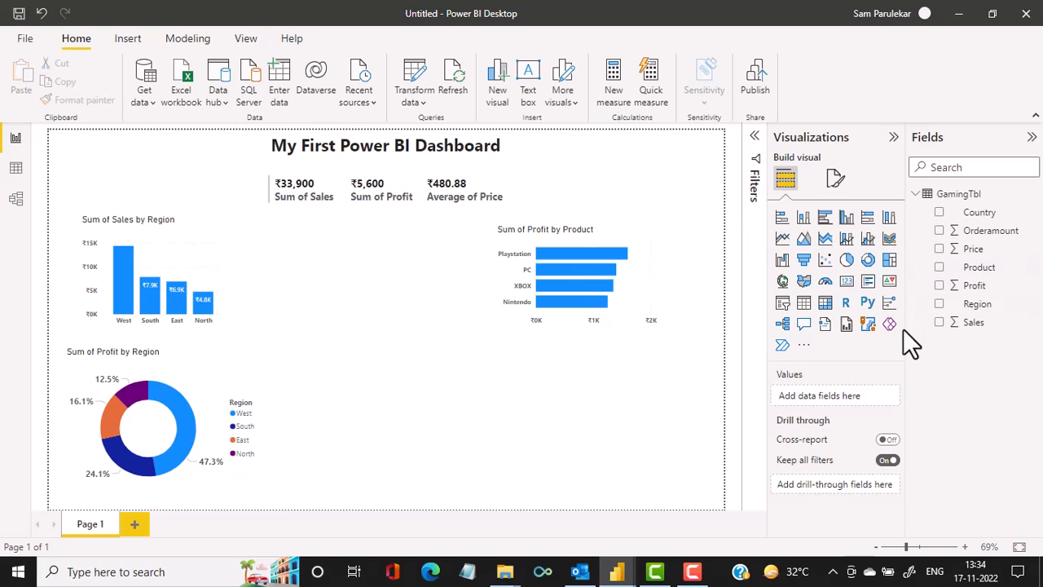
left_click(810, 266)
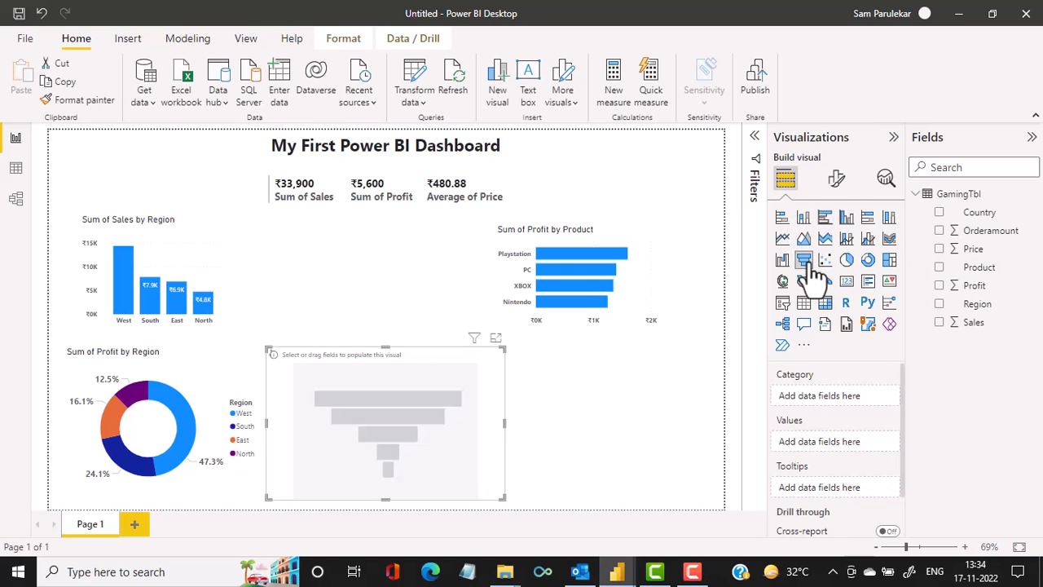
left_click_drag(481, 360, 642, 358)
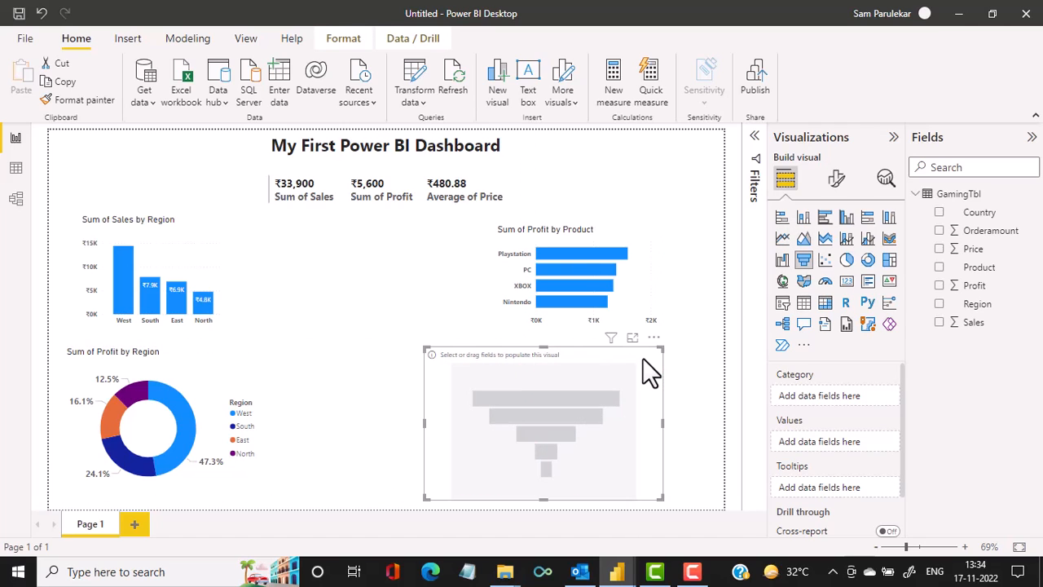
Step: Add the Sales and Profit fields to the funnel chart's values and deselect the chart
left_click(940, 323)
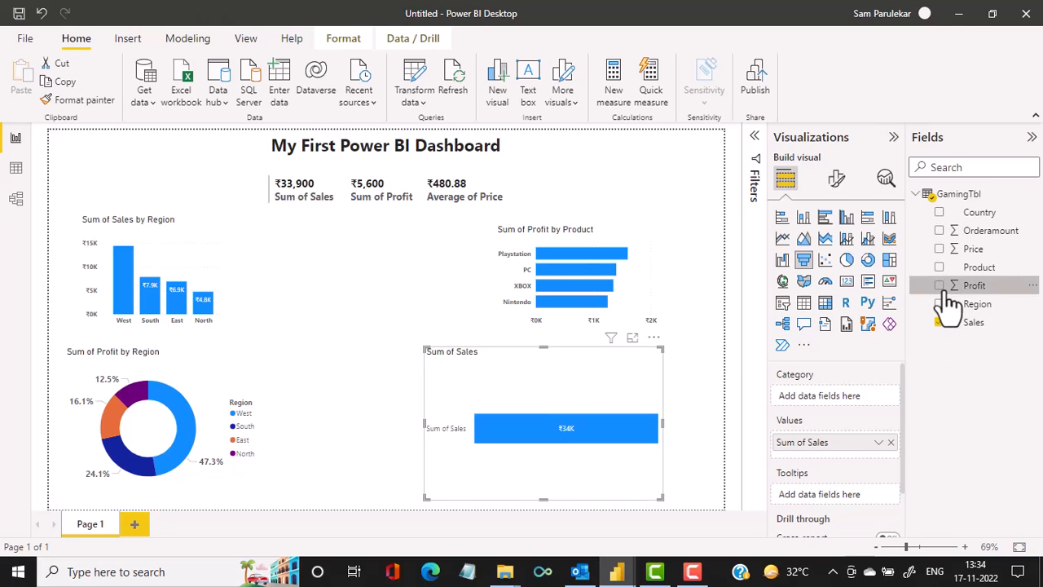
left_click(944, 286)
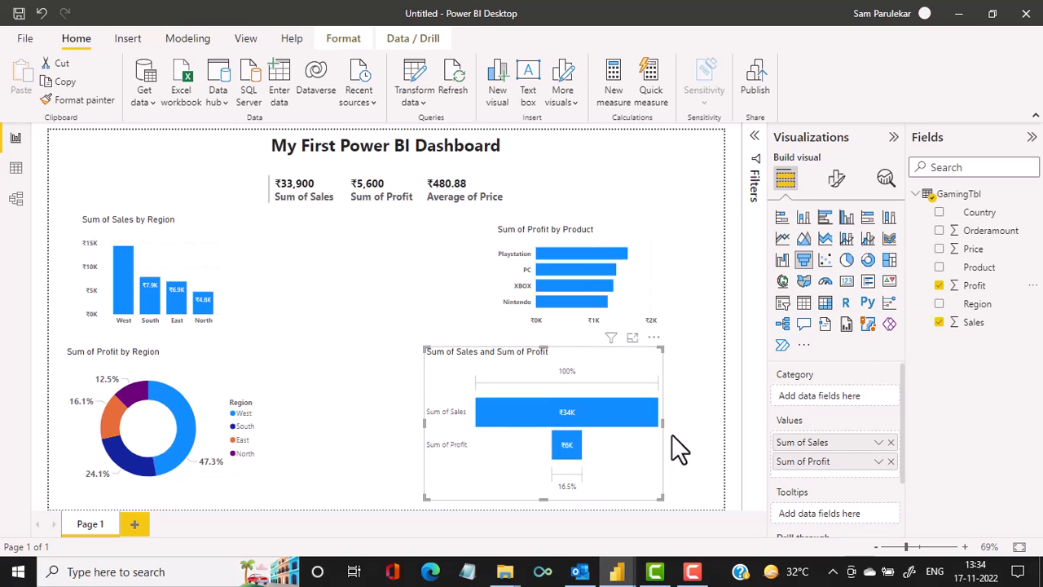
left_click(695, 476)
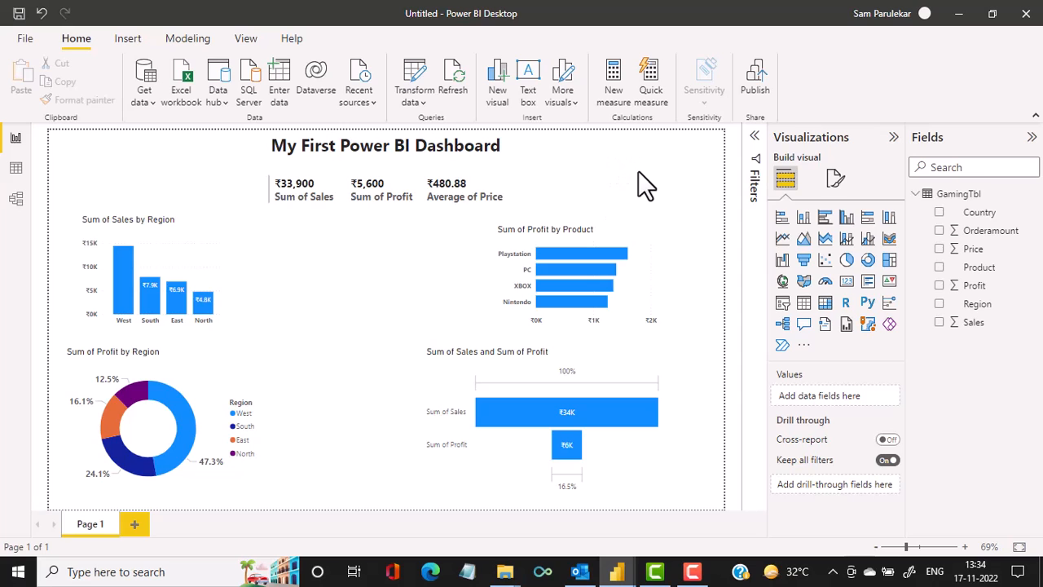
Step: Check the PBI Getting Started report, return to the untitled report, and add a slicer on the Region field
mouse_move(614, 568)
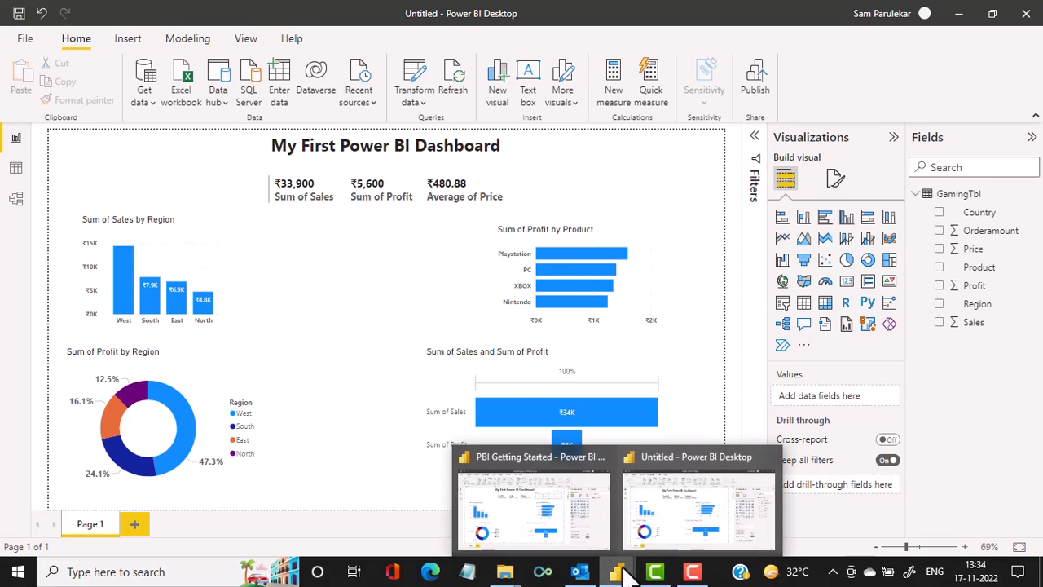
left_click(562, 524)
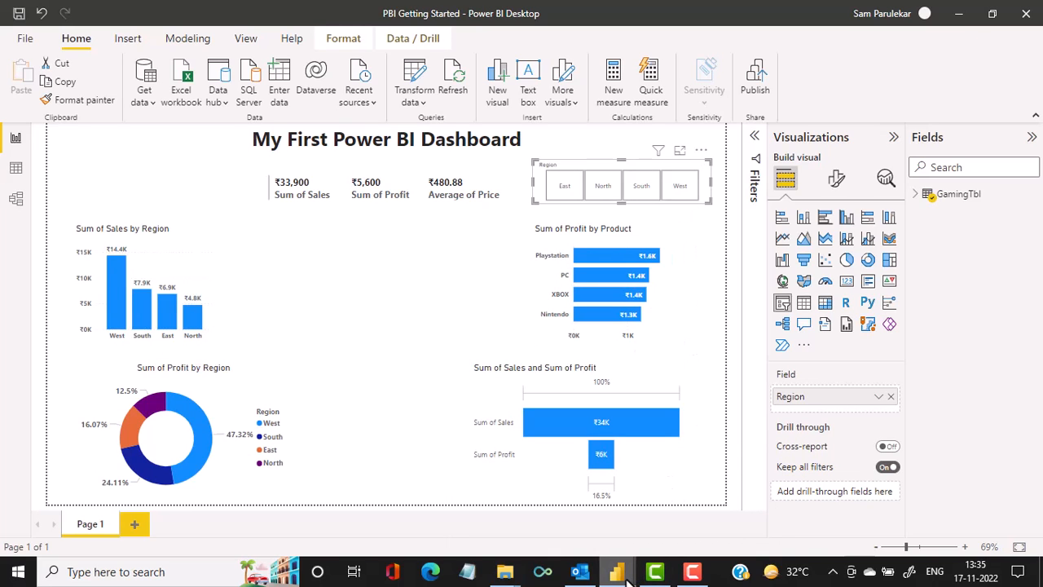
mouse_move(628, 574)
left_click(677, 538)
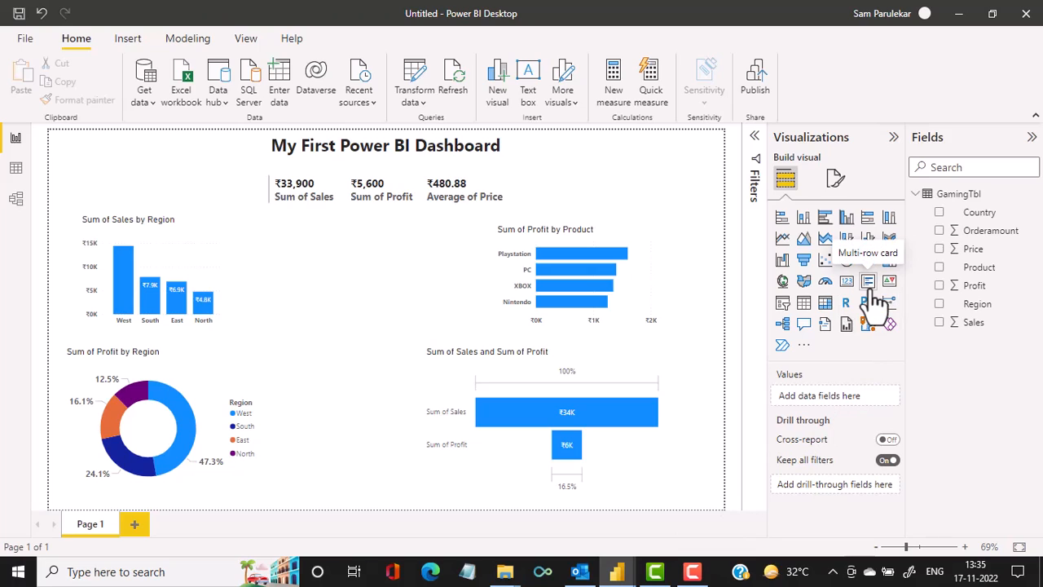
left_click(784, 308)
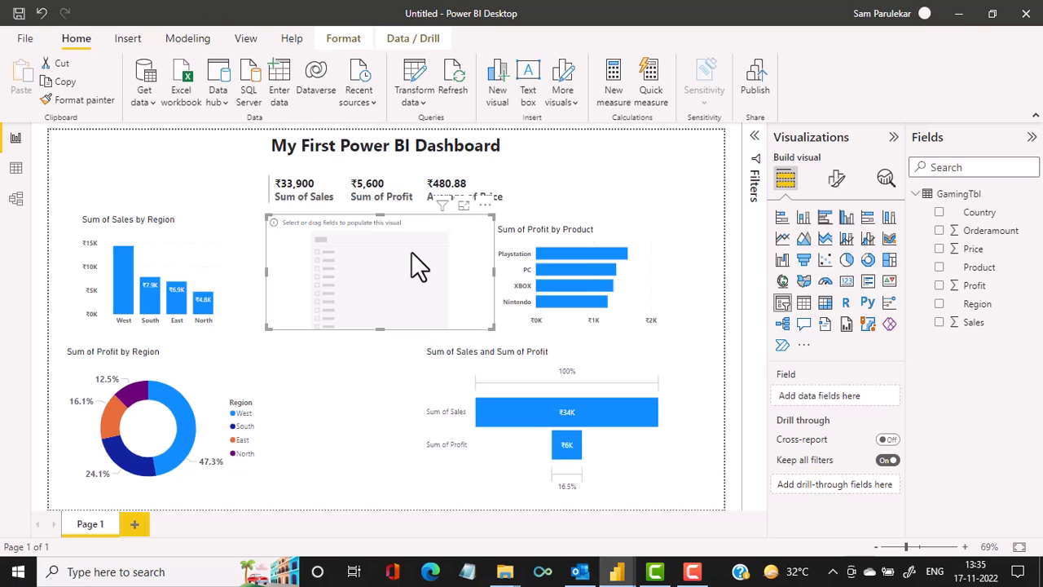
left_click(940, 305)
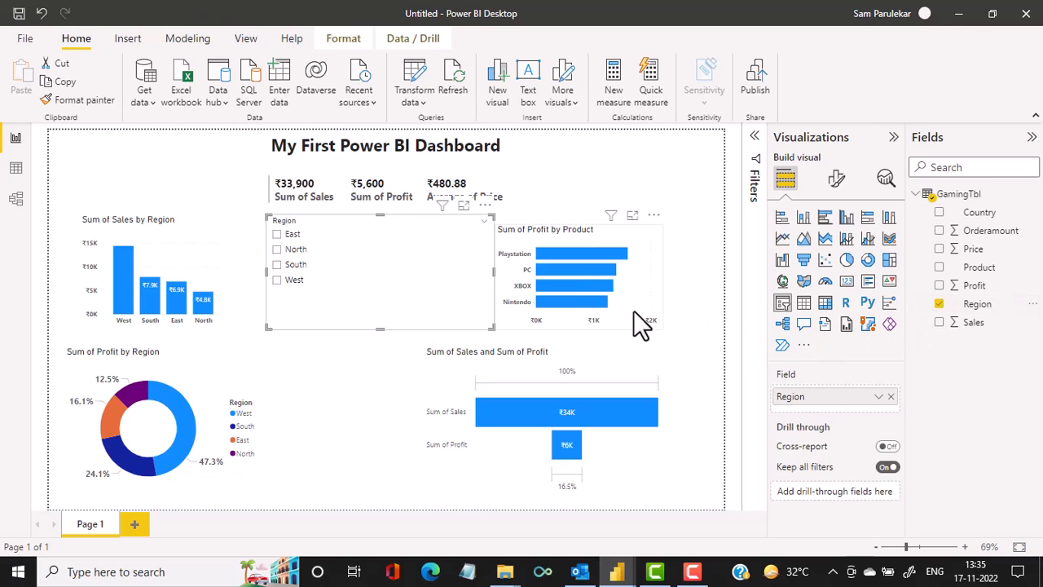
Step: Set the Region slicer's orientation to Horizontal and shrink the slicer so its four regions fit in a single row
left_click_drag(491, 328, 497, 303)
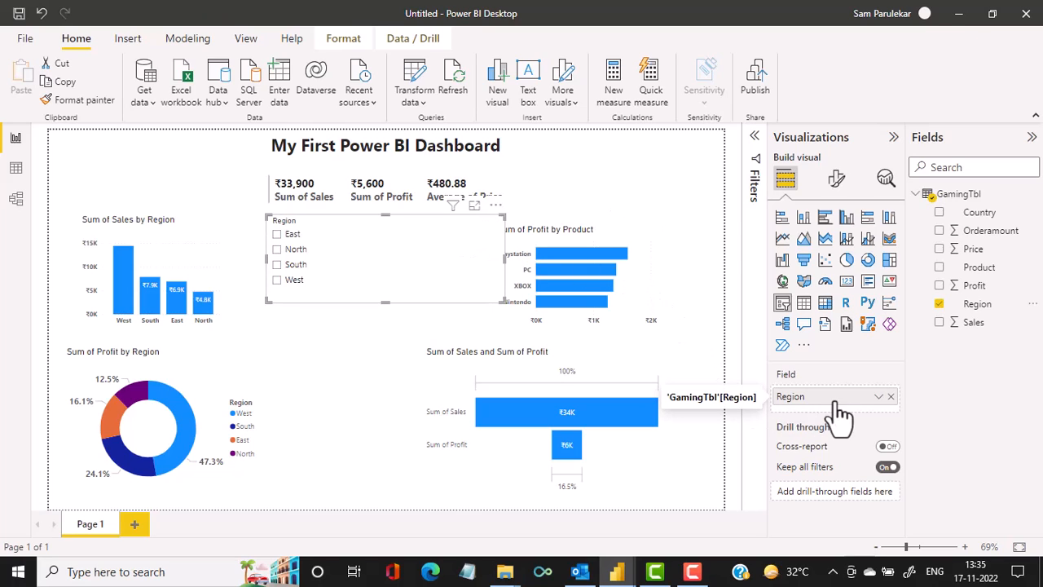
left_click(837, 181)
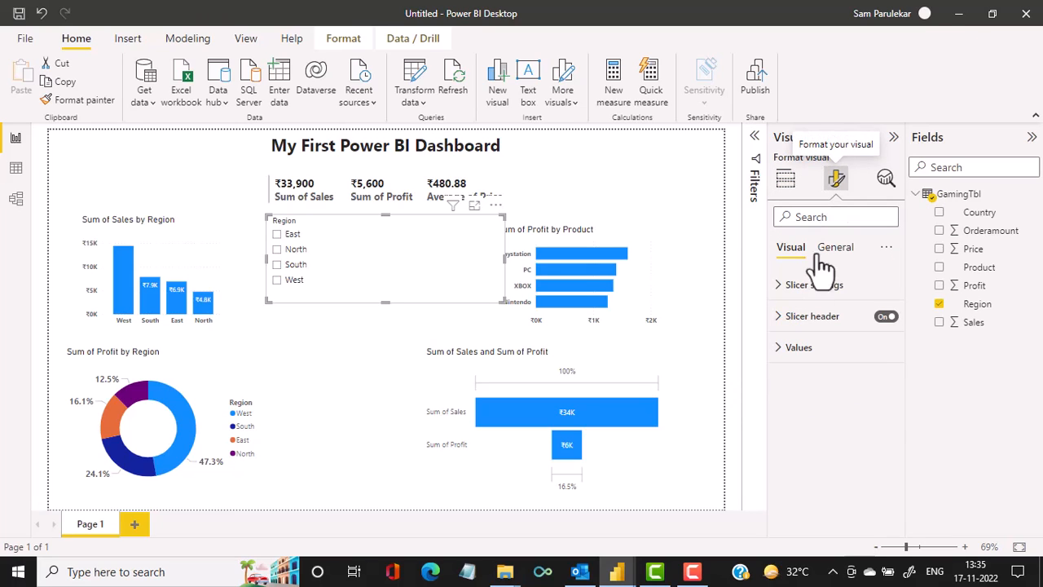
left_click(780, 287)
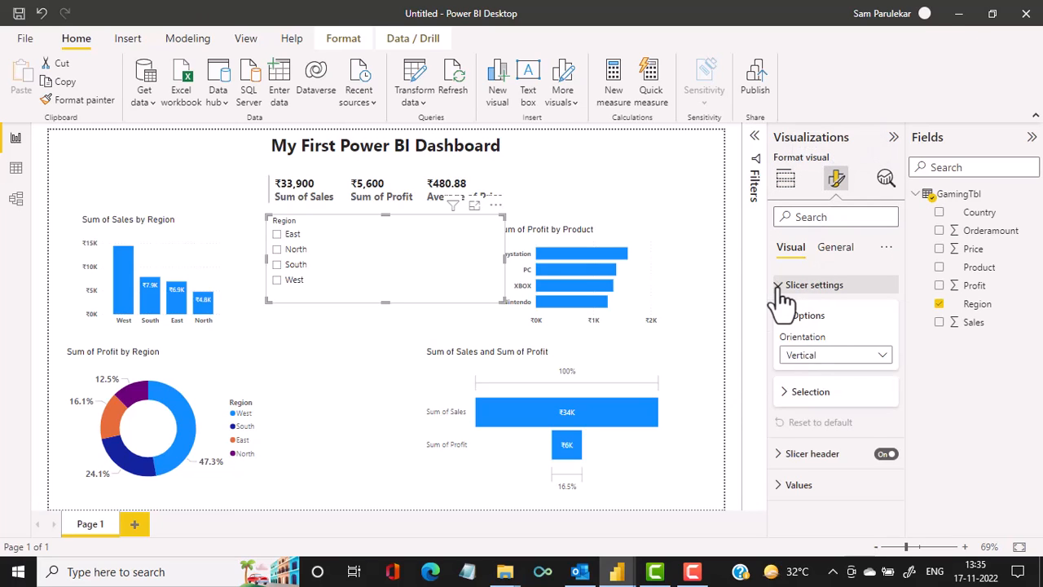
left_click(837, 359)
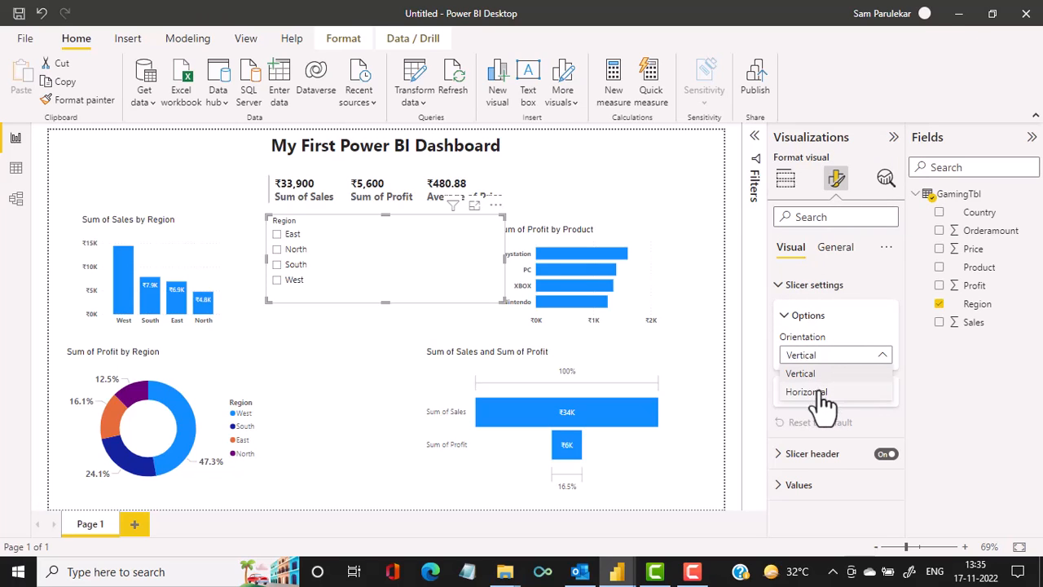
left_click(823, 396)
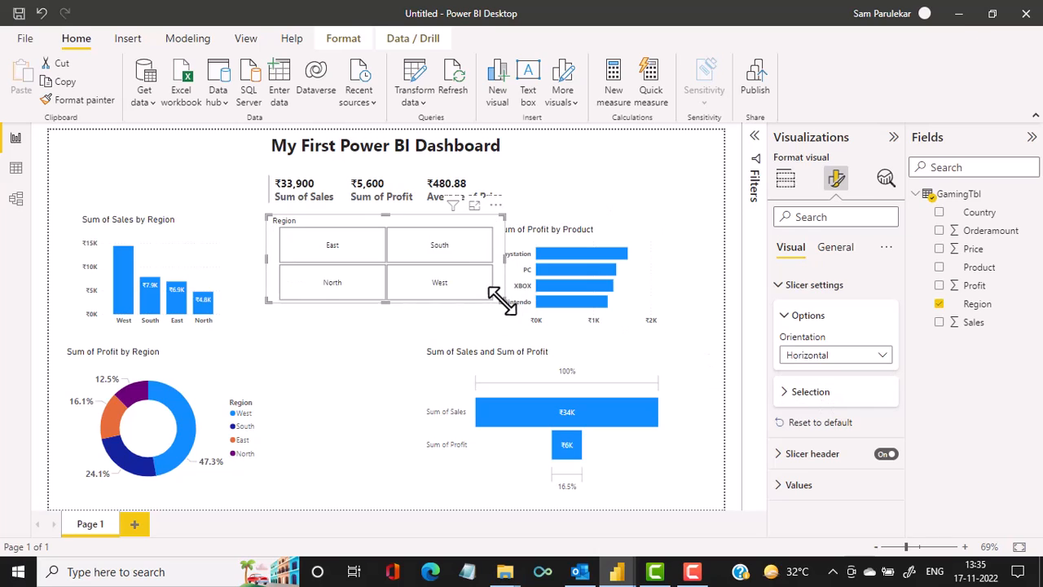
left_click_drag(501, 300, 467, 259)
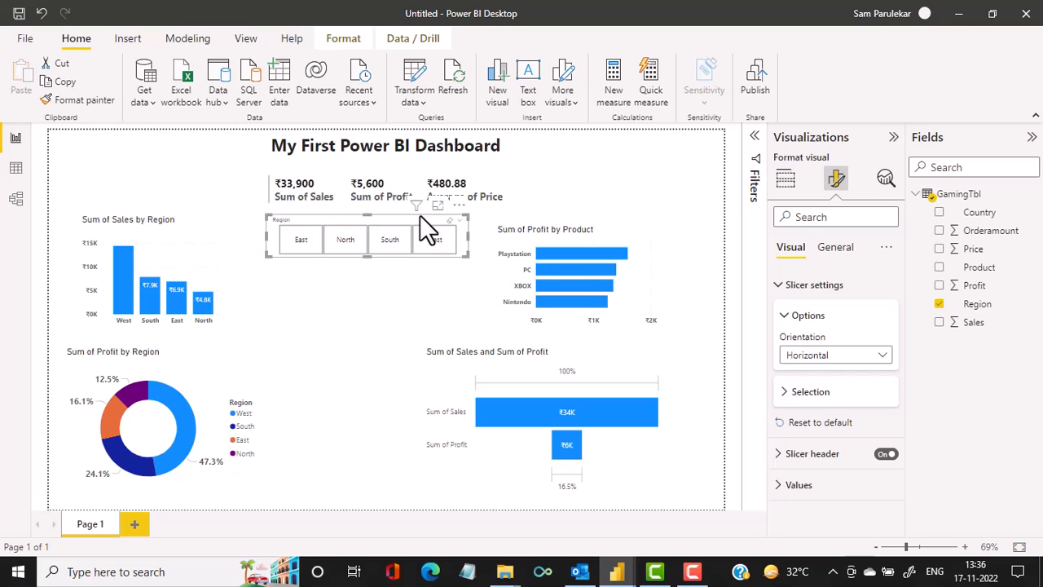
Step: Move the Region slicer to the right of the summary cards, above the Sum of Profit by Product chart, and deselect it
left_click_drag(401, 215, 657, 165)
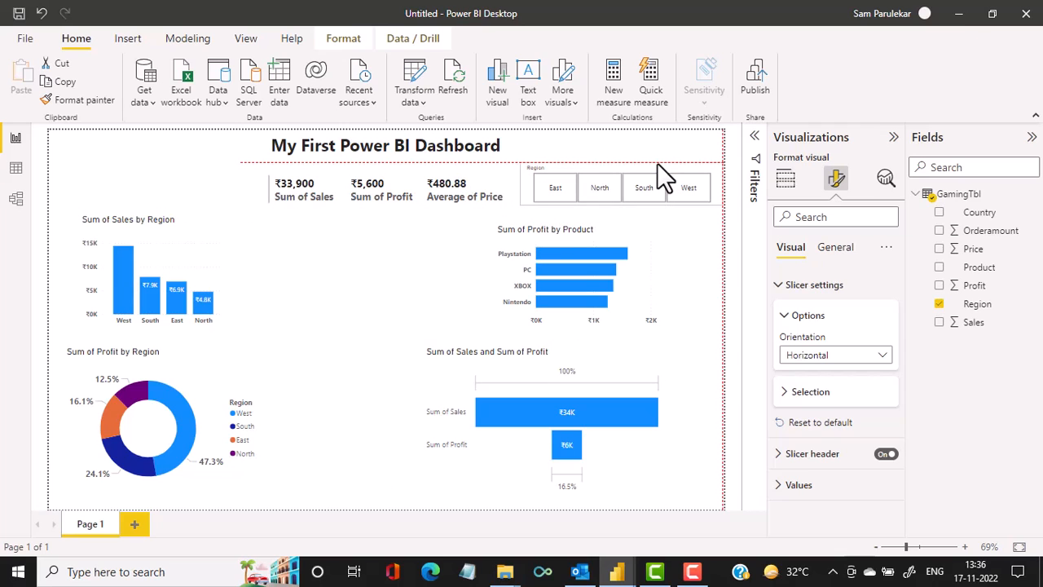
left_click_drag(657, 164, 657, 164)
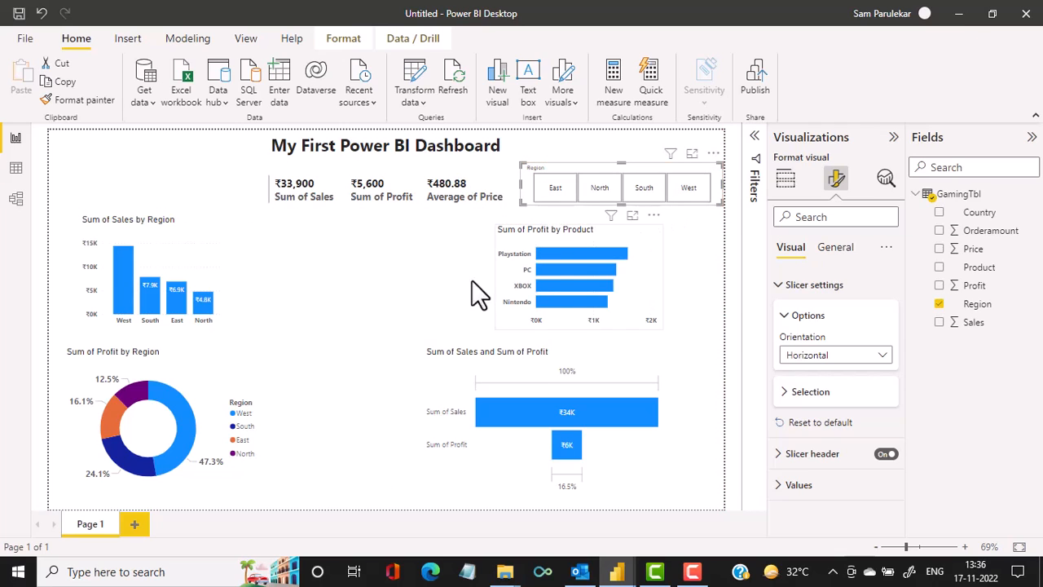
left_click(430, 295)
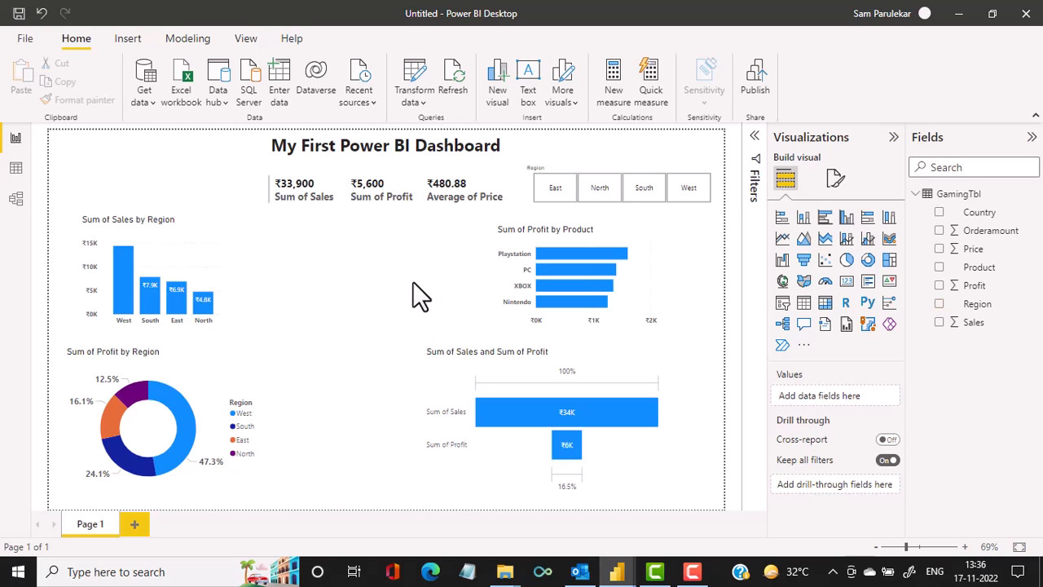
Step: Test the Region slicer by filtering the report to North and to South, and clear the selection
left_click(601, 189)
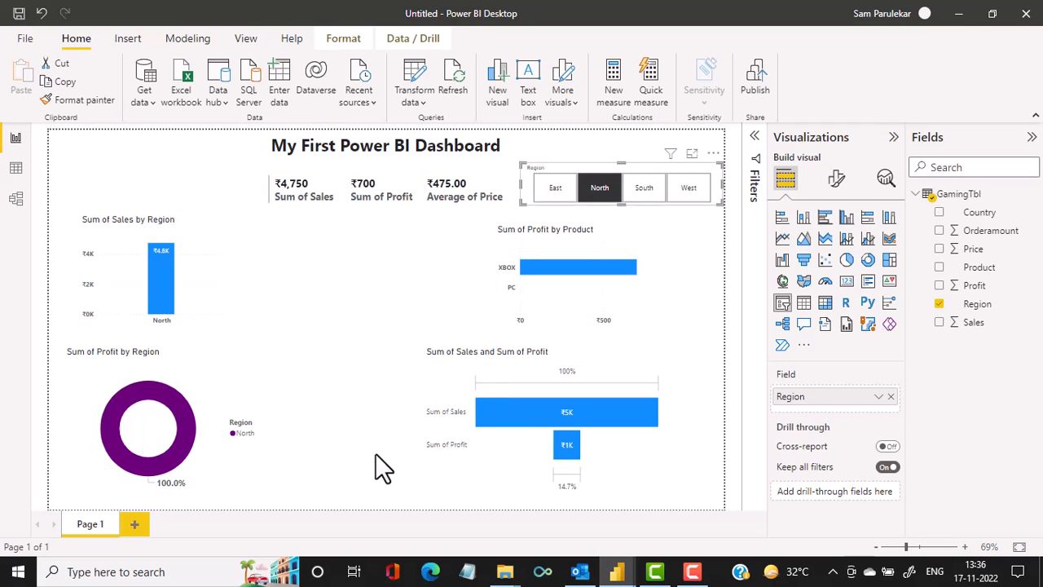
left_click(662, 191)
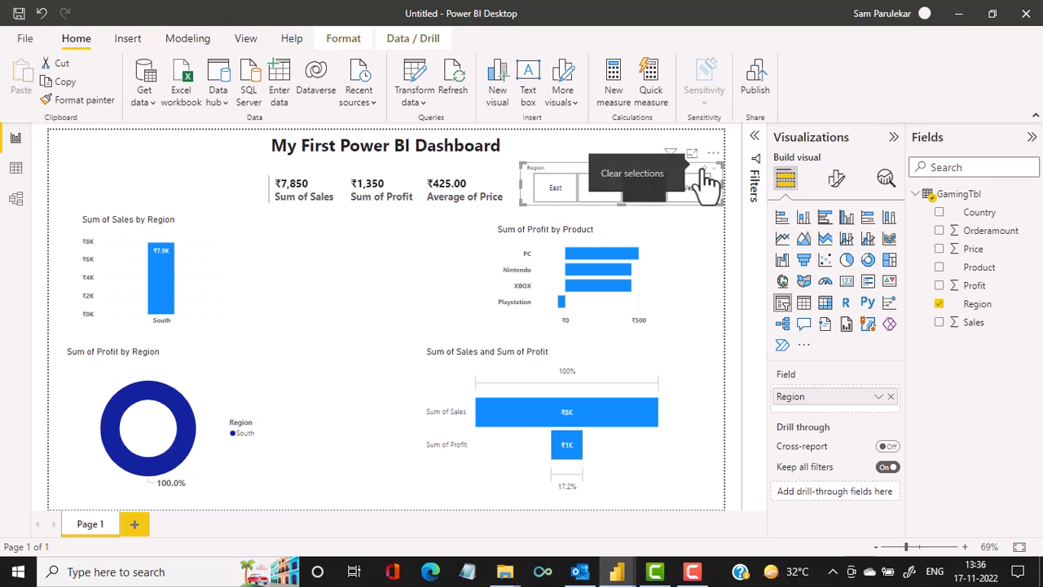
left_click(705, 177)
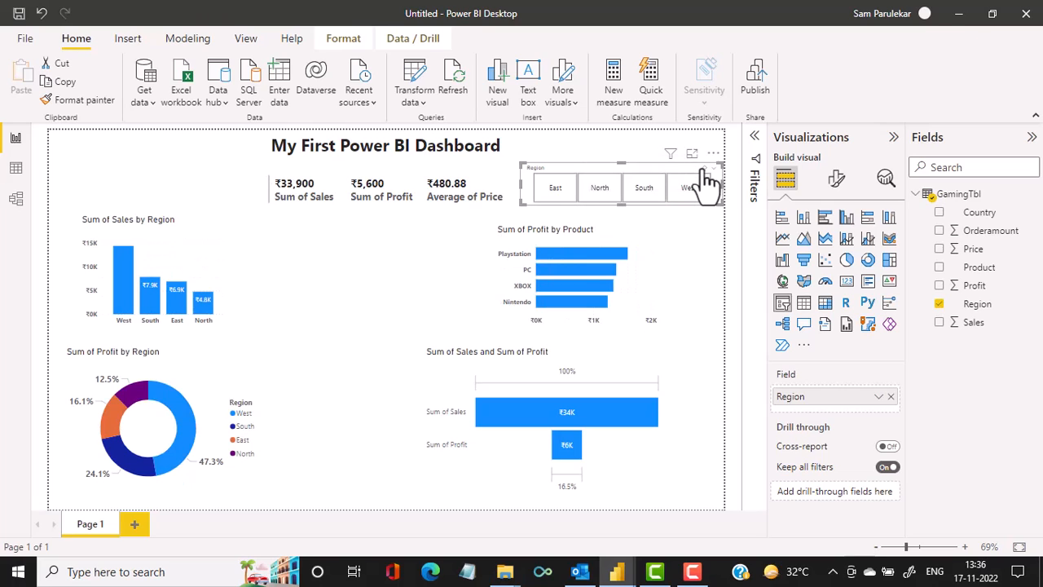